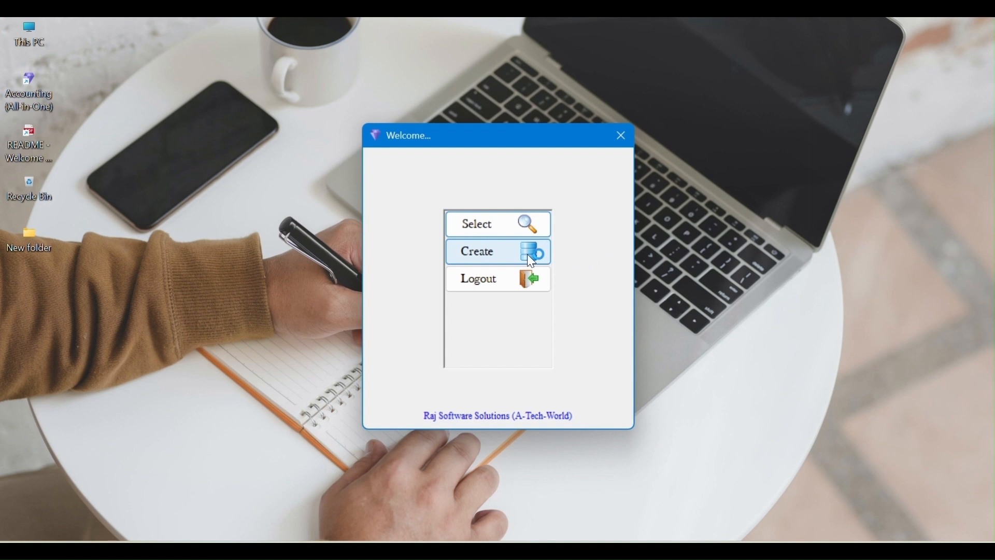
Step: Open the Raj Software Solutions A Tech World company and show its Opening Ledgers list
left_click(527, 254)
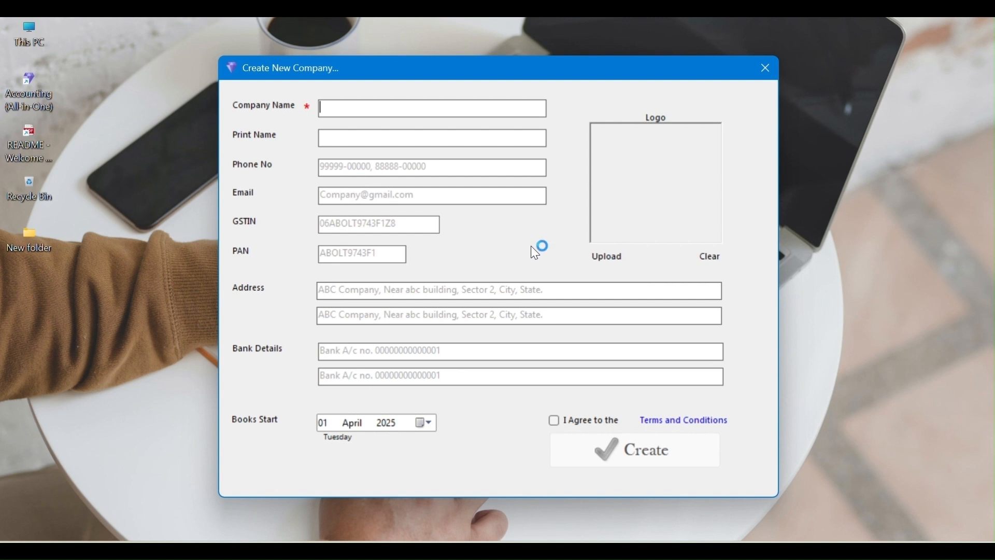
left_click(762, 76)
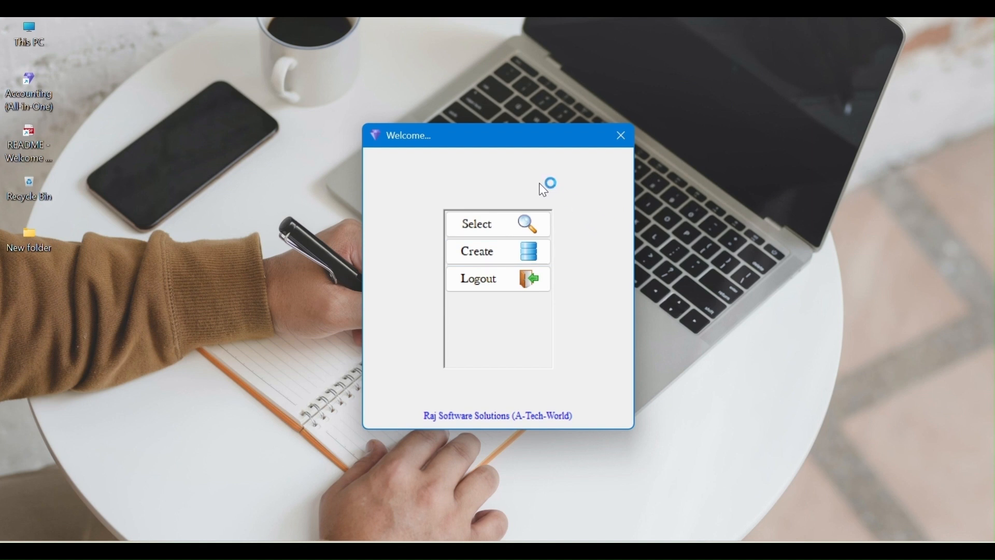
left_click(503, 227)
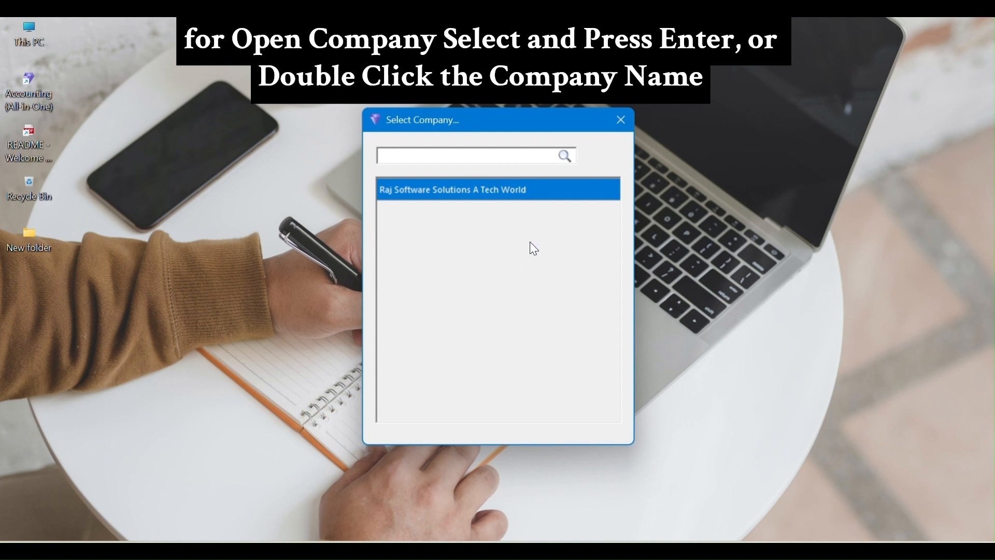
double_click(546, 193)
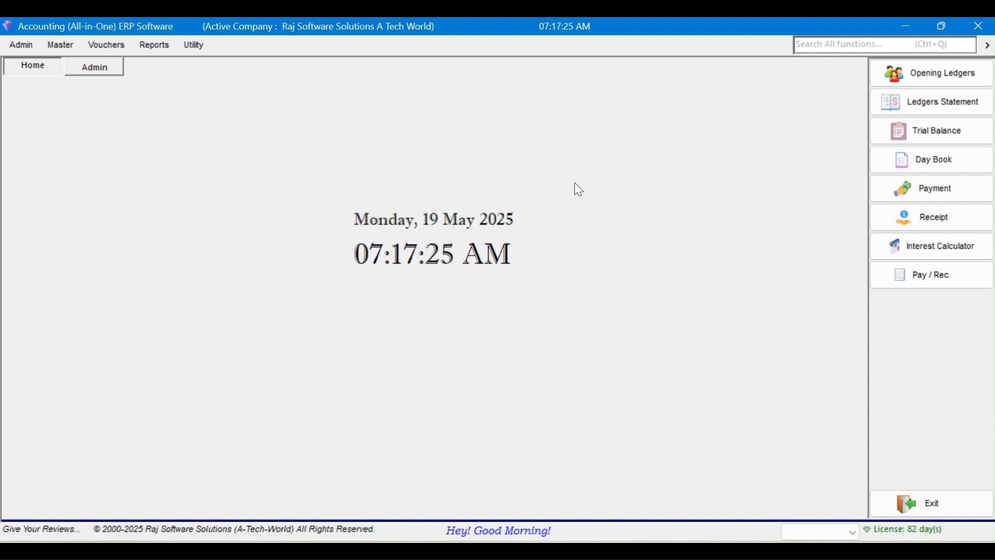
left_click(909, 74)
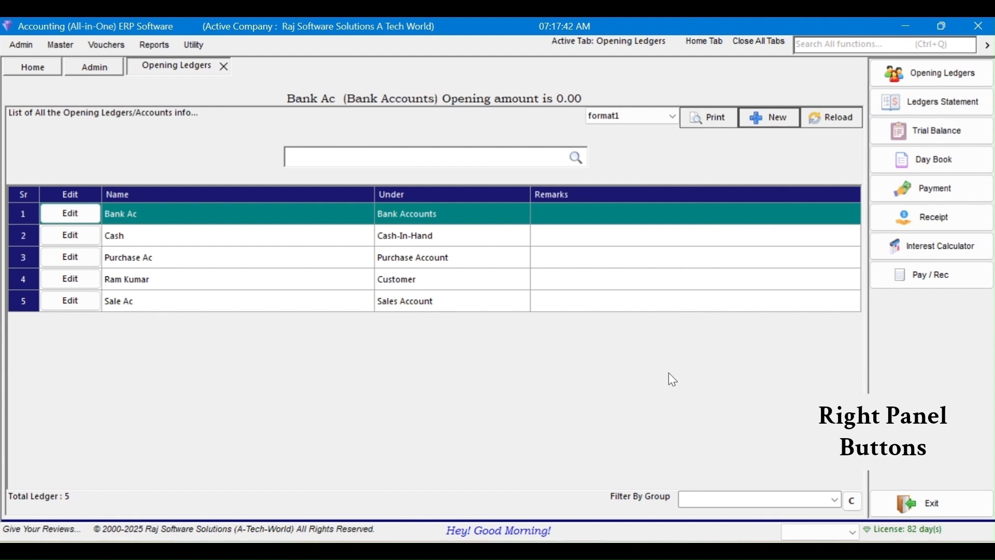
left_click(943, 100)
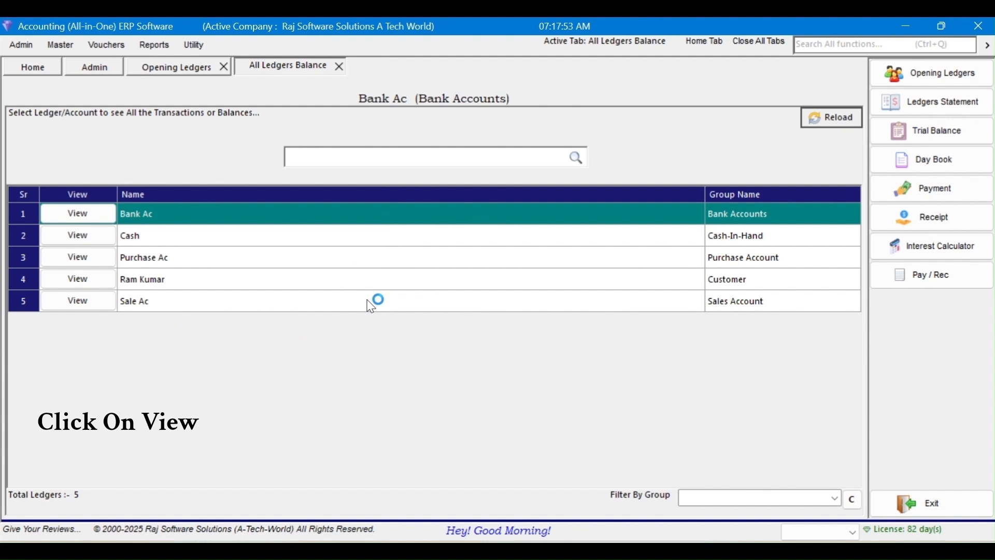
left_click(97, 287)
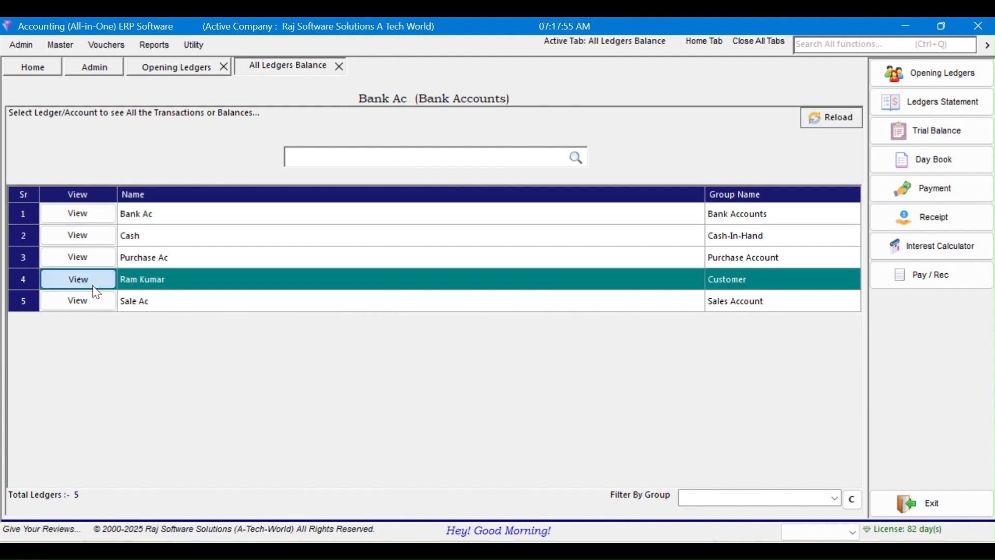
left_click(94, 289)
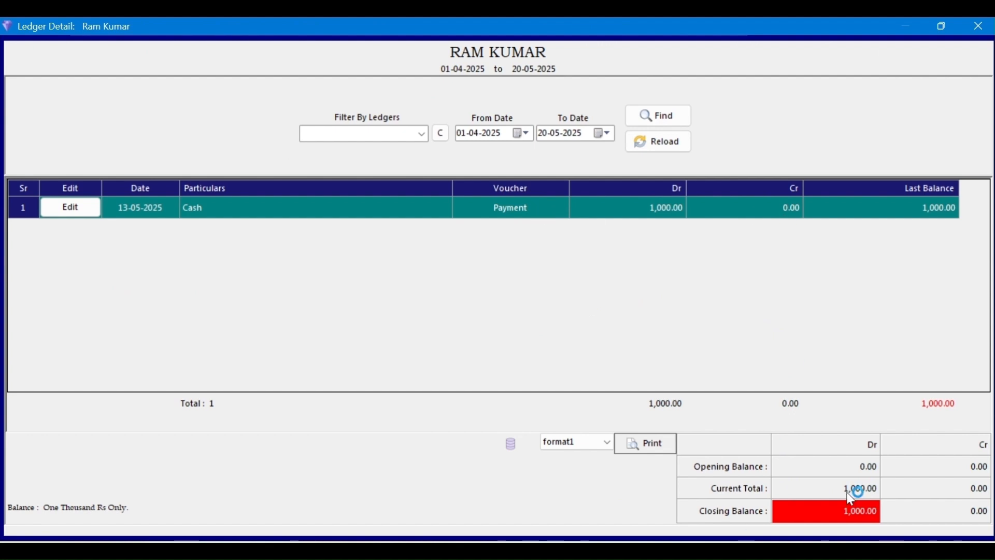
left_click(979, 26)
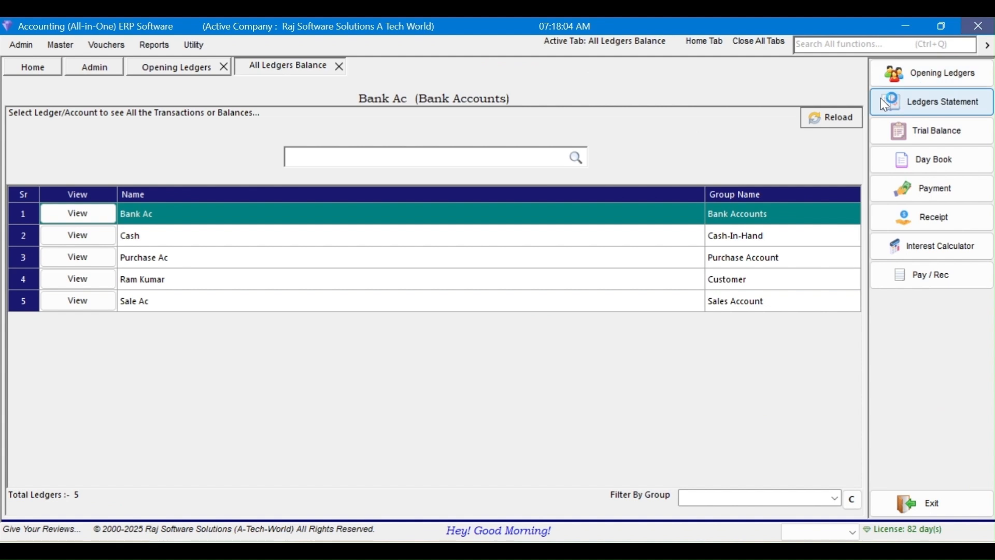
left_click(179, 70)
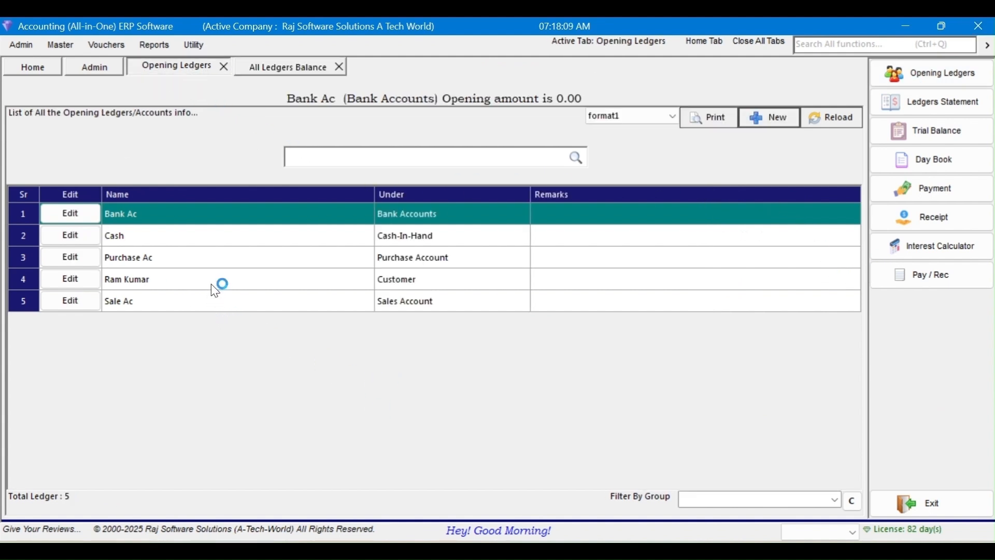
left_click(294, 71)
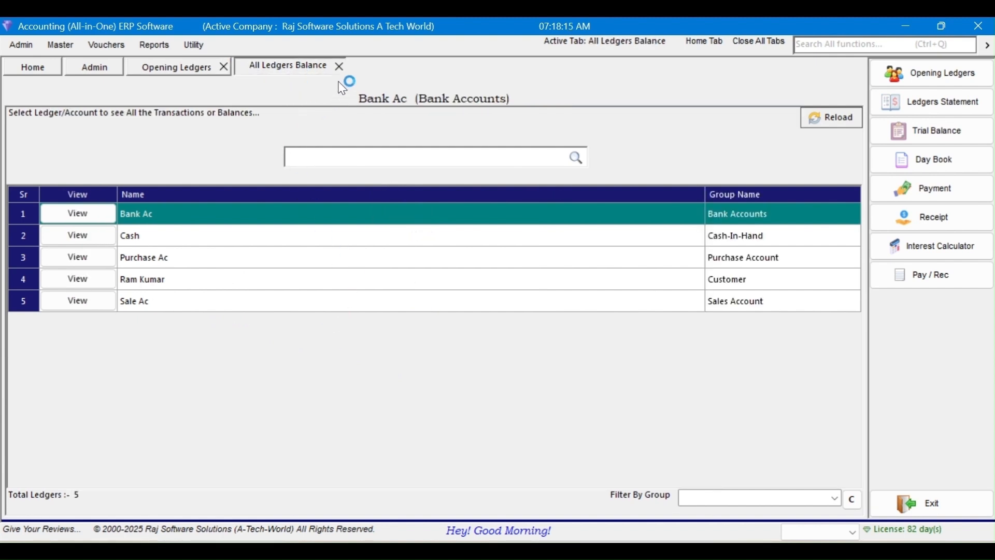
left_click(340, 68)
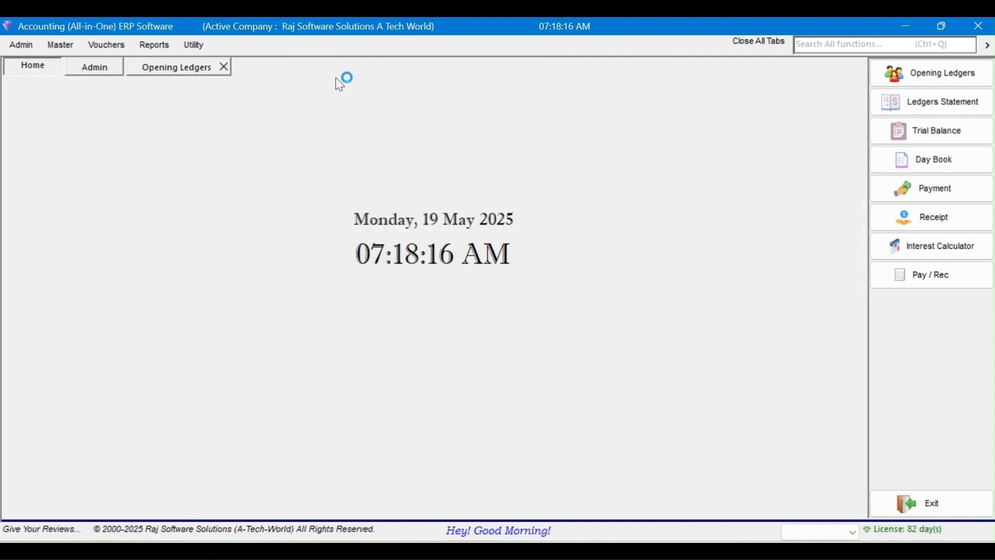
left_click(223, 67)
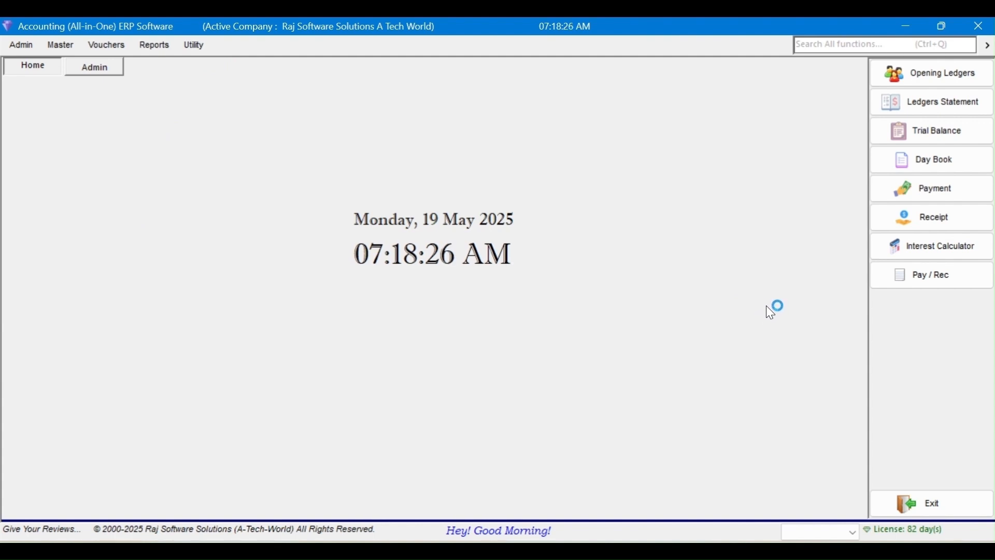
left_click(849, 536)
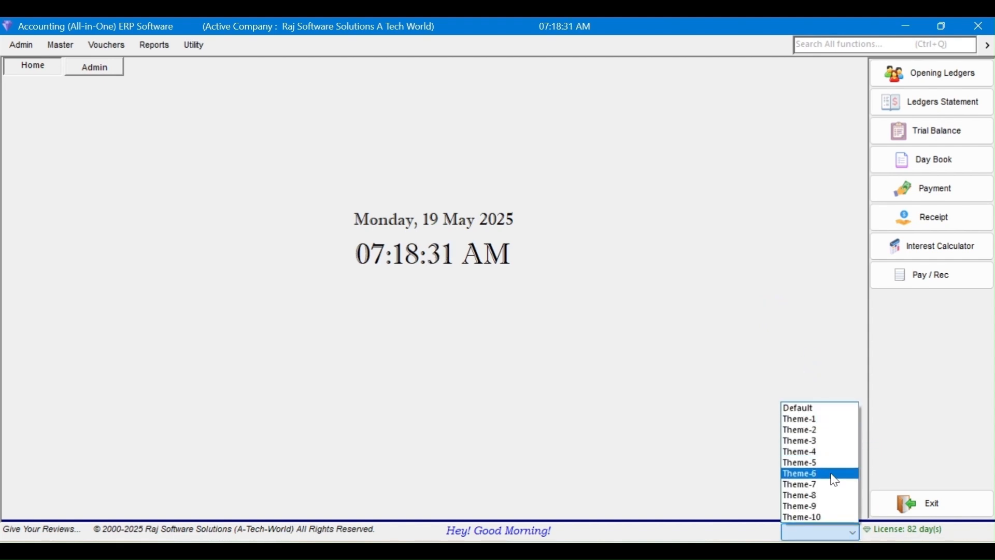
Step: Try Theme-1 and Theme-2, then settle on the cream Theme-3 colour theme
left_click(834, 420)
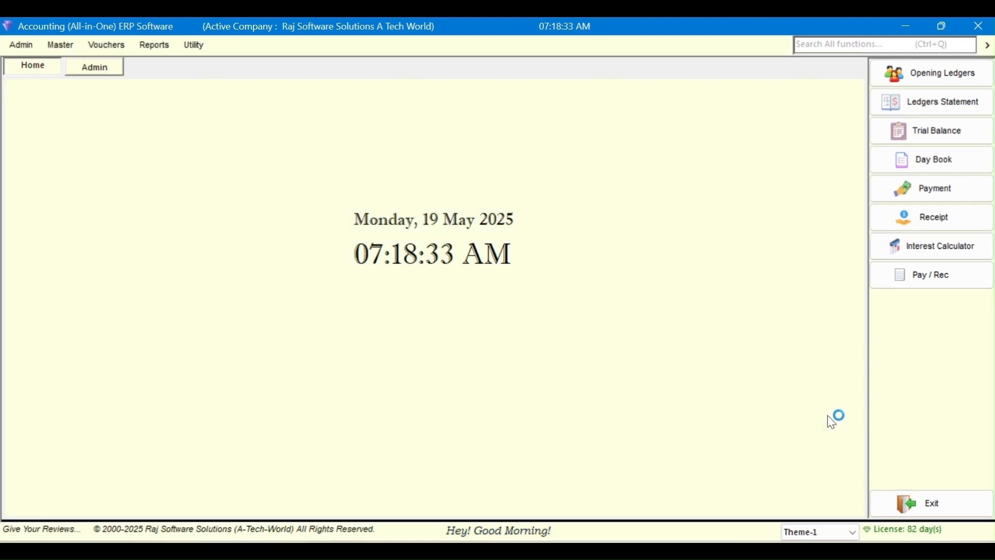
left_click(849, 533)
left_click(837, 434)
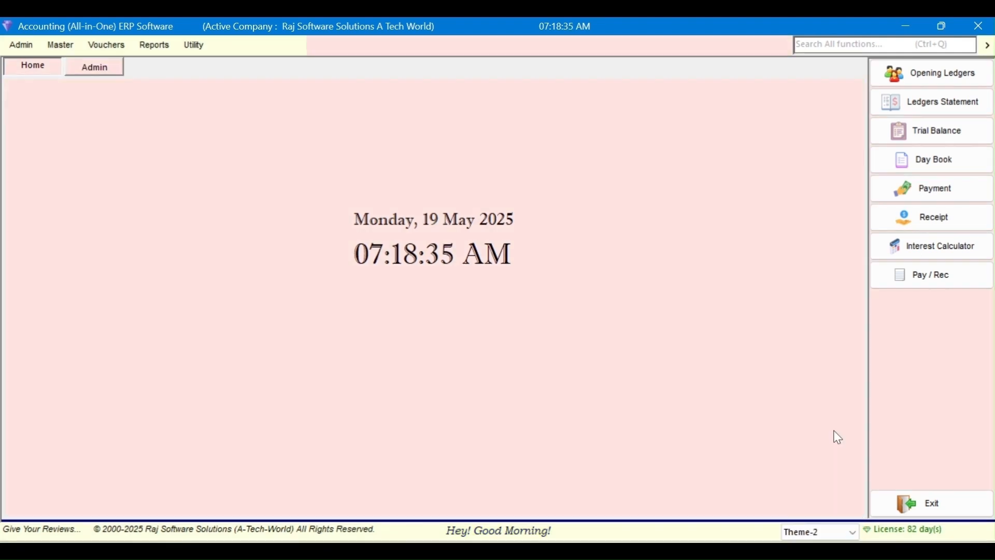
left_click(852, 532)
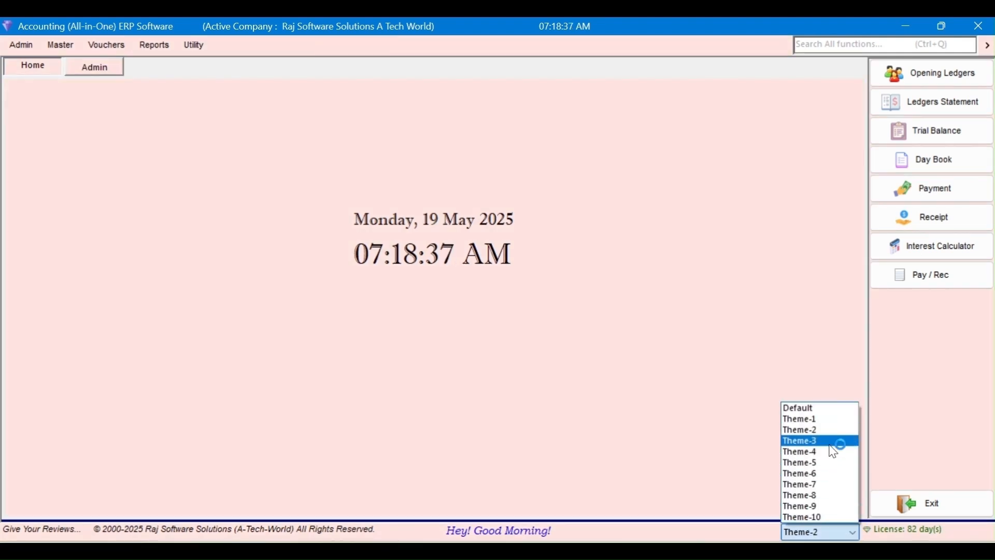
left_click(835, 443)
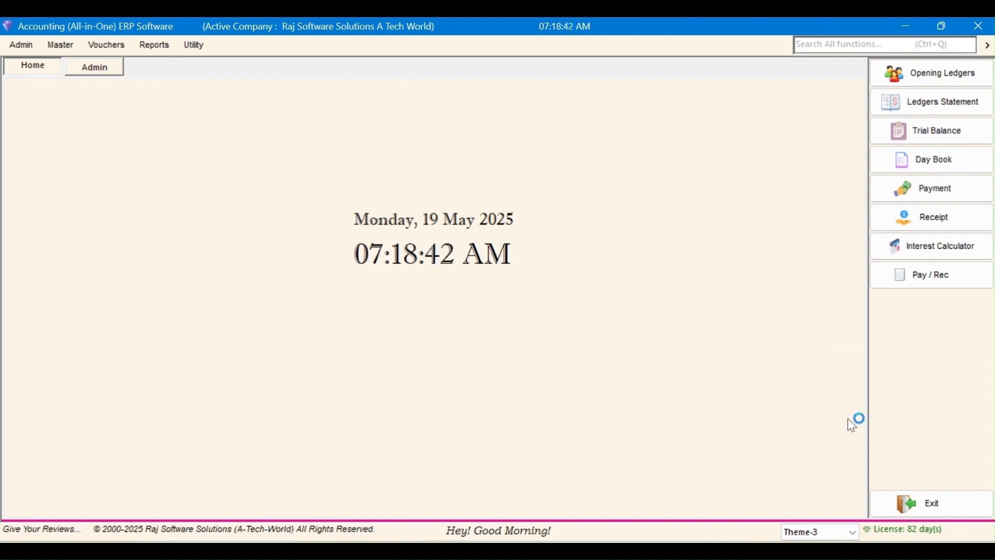
left_click(855, 533)
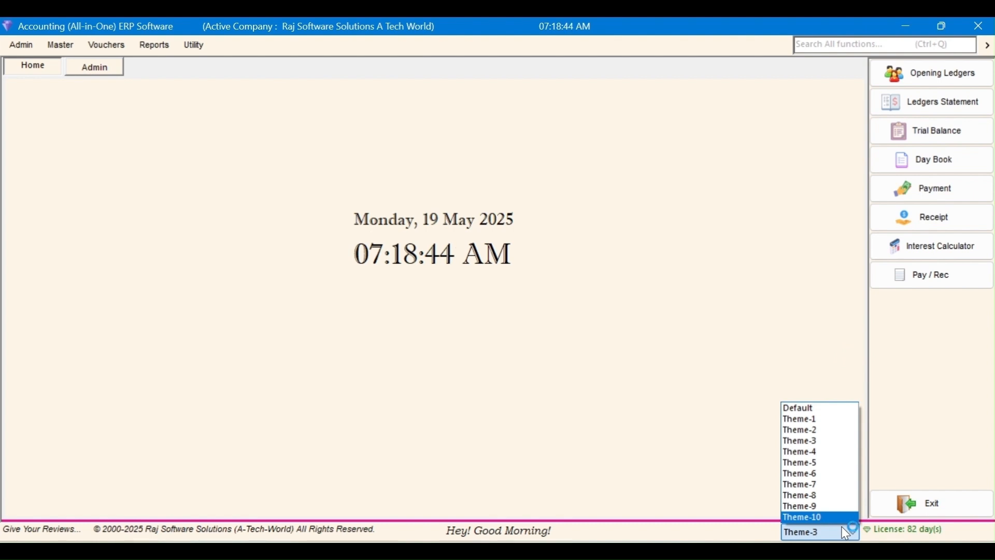
left_click(583, 382)
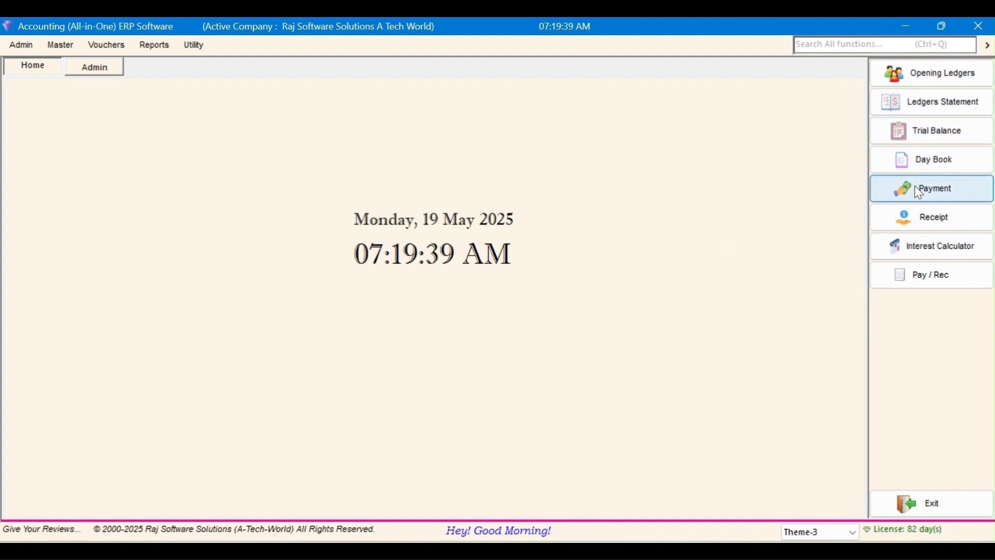
Step: Start a new Payment voucher from the Vouchers menu
left_click(106, 46)
left_click(121, 87)
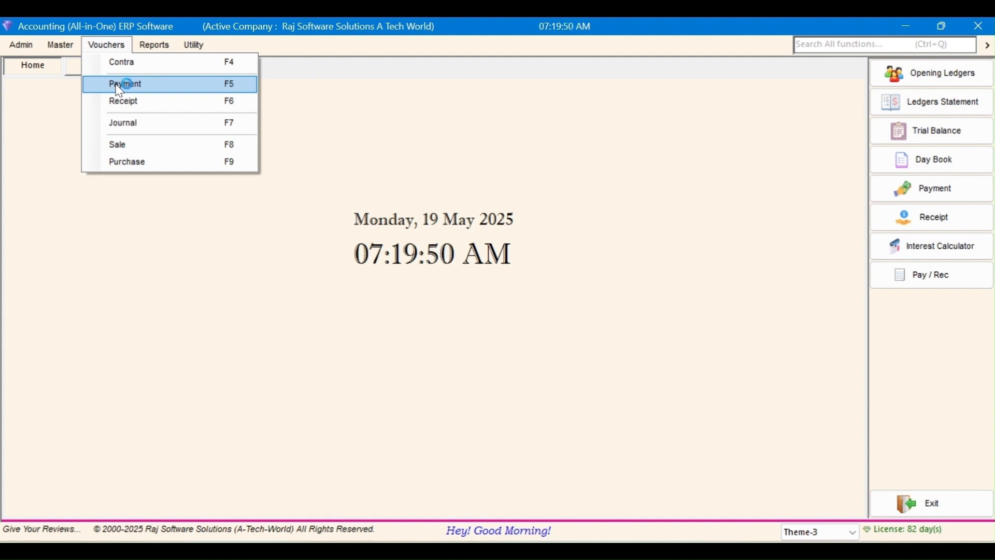
left_click(120, 89)
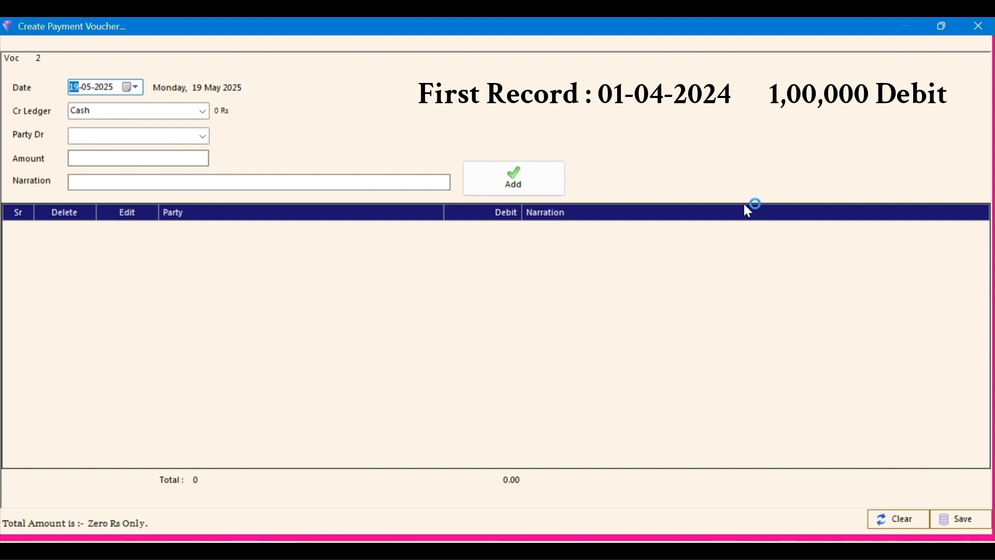
Step: Date the payment voucher 01 April 2024 and pick the party ledger matching 'RA'
type("01")
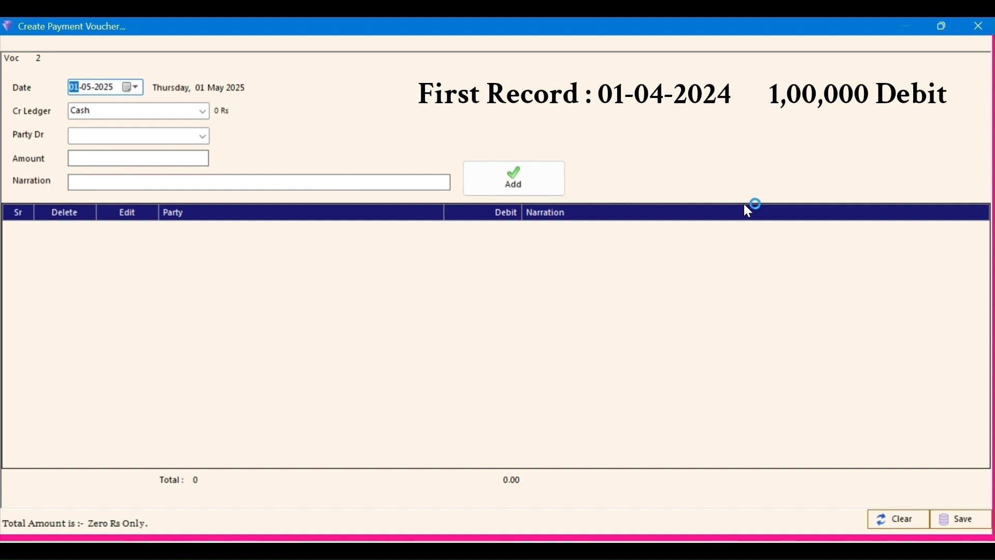
key("Tab")
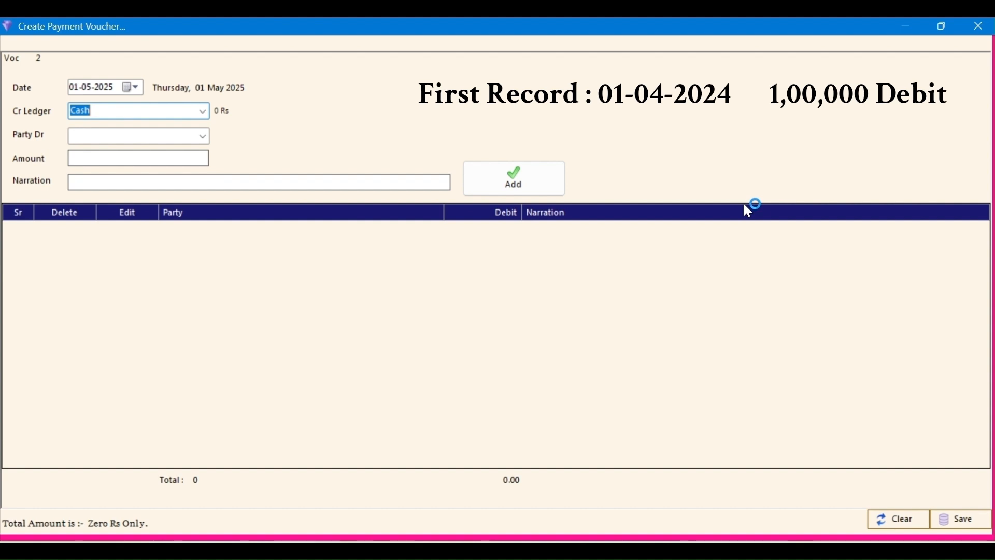
key("Tab")
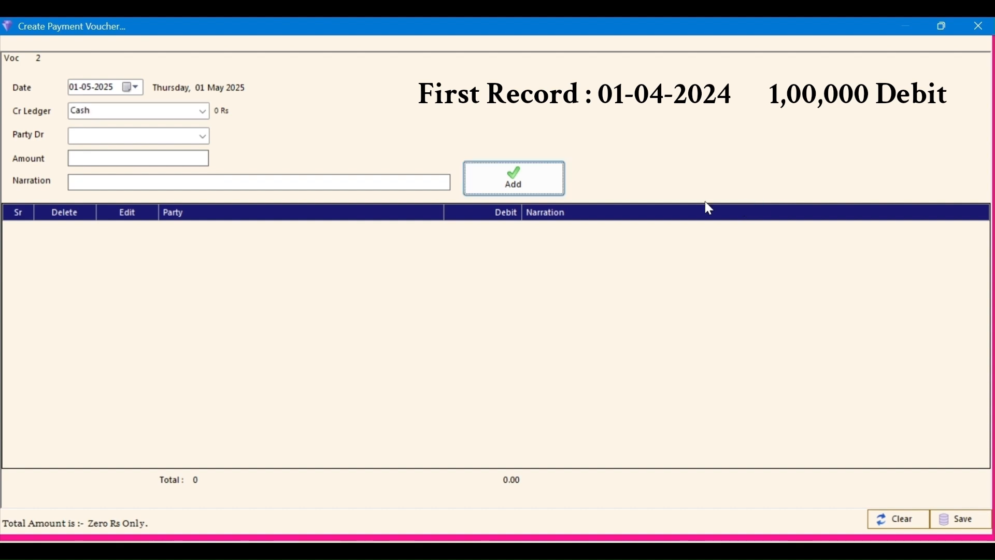
left_click(87, 88)
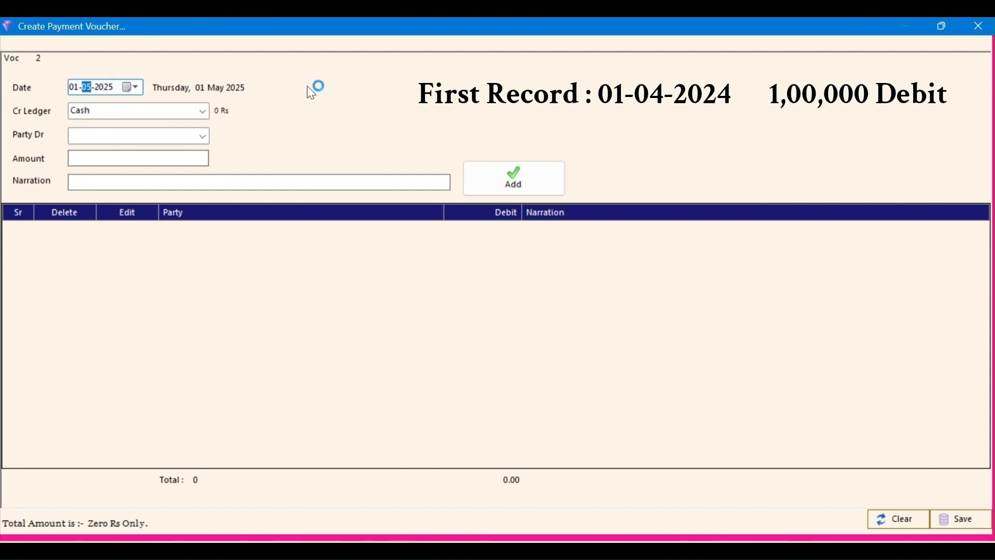
key("Down")
key("Right")
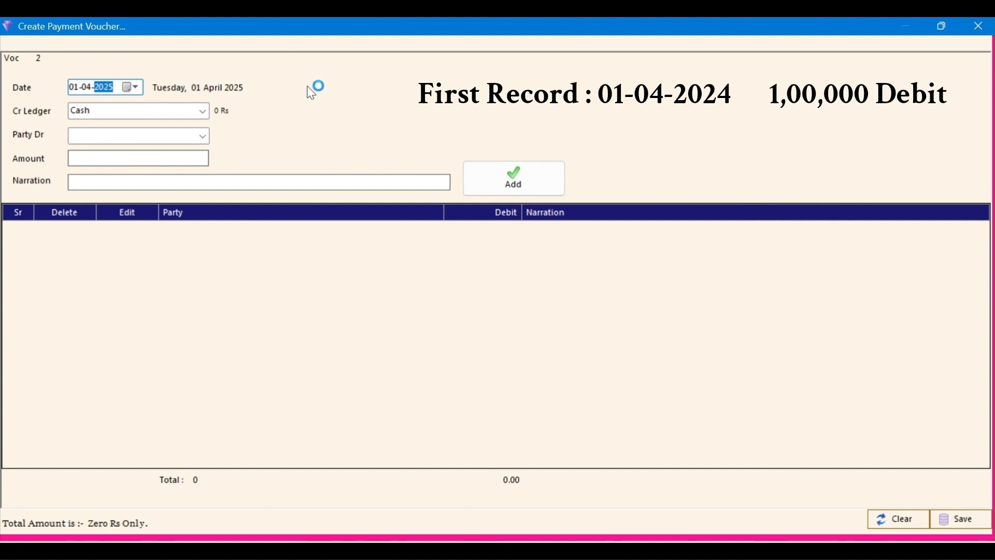
key("Down")
key("Tab")
key("Tab")
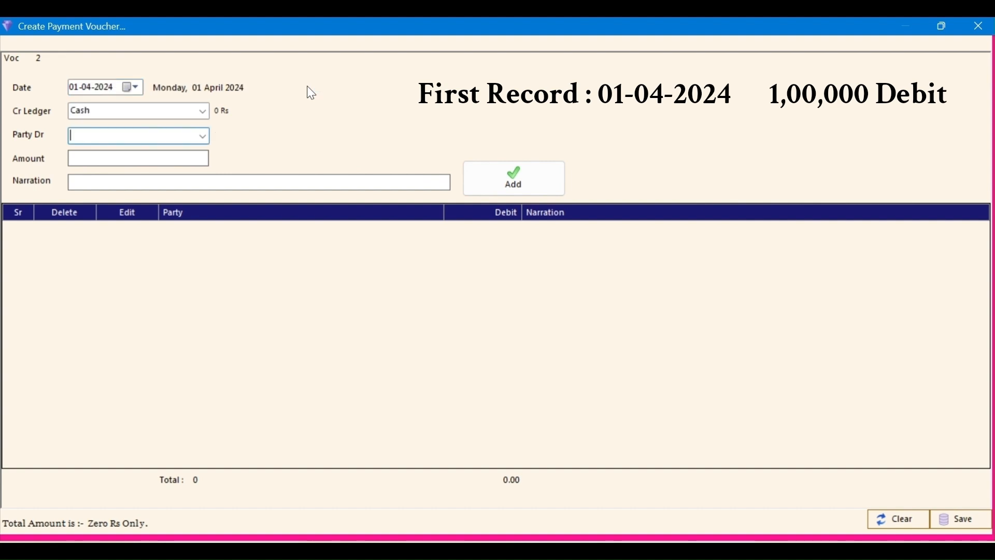
key("Tab")
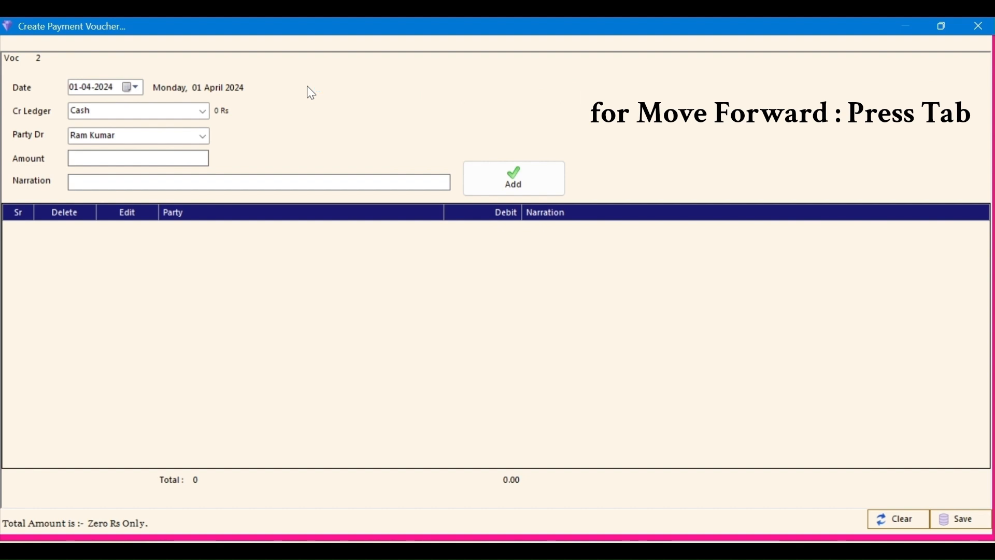
Step: Add a 1,00,000 payment line with the narration 'FOR OIL' to the voucher
type("100000")
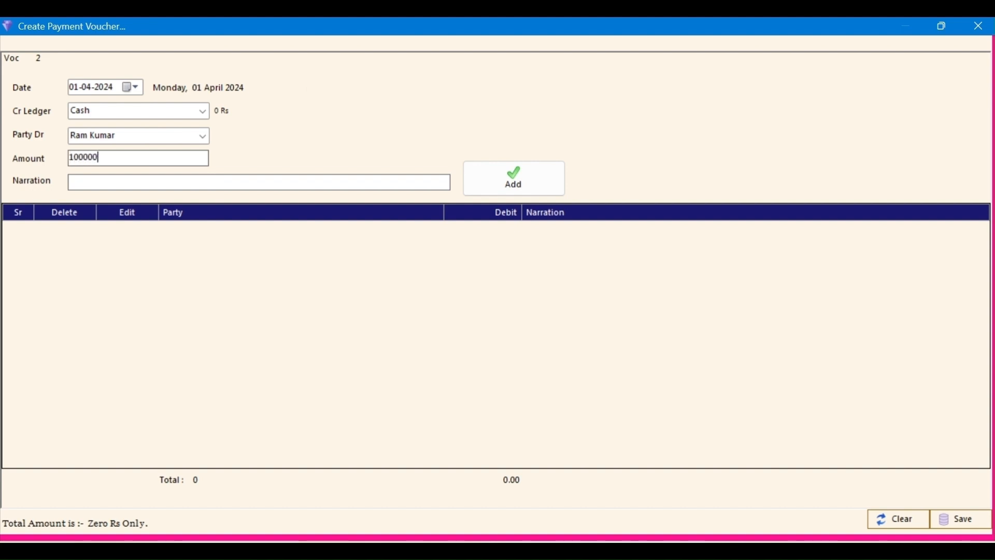
key("Tab")
type("OIL")
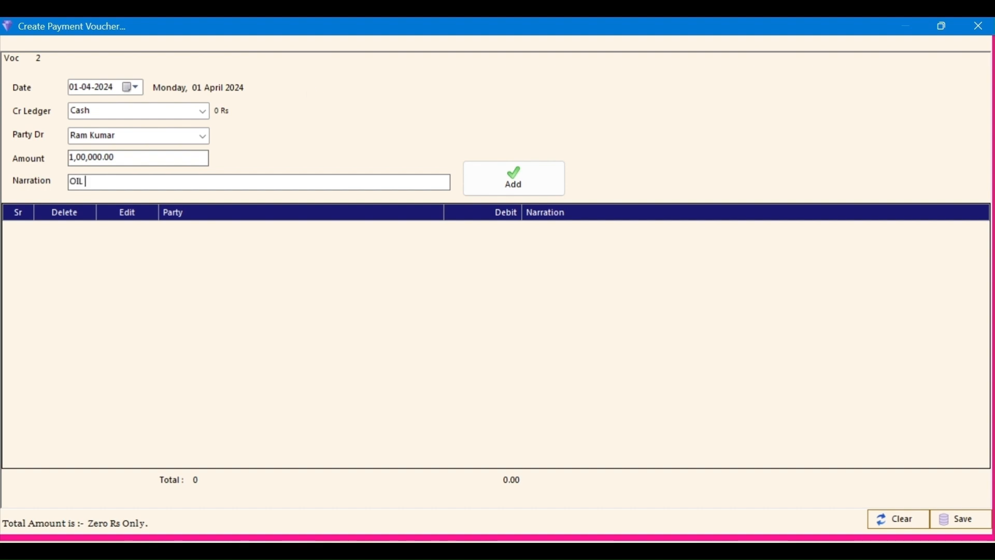
key("Home")
type("FOR")
key("Tab")
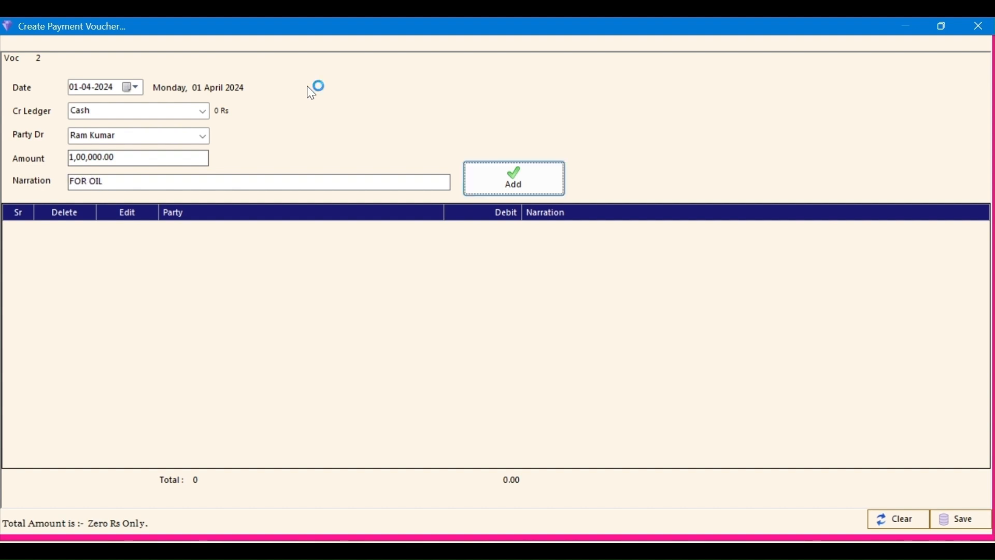
left_click(505, 187)
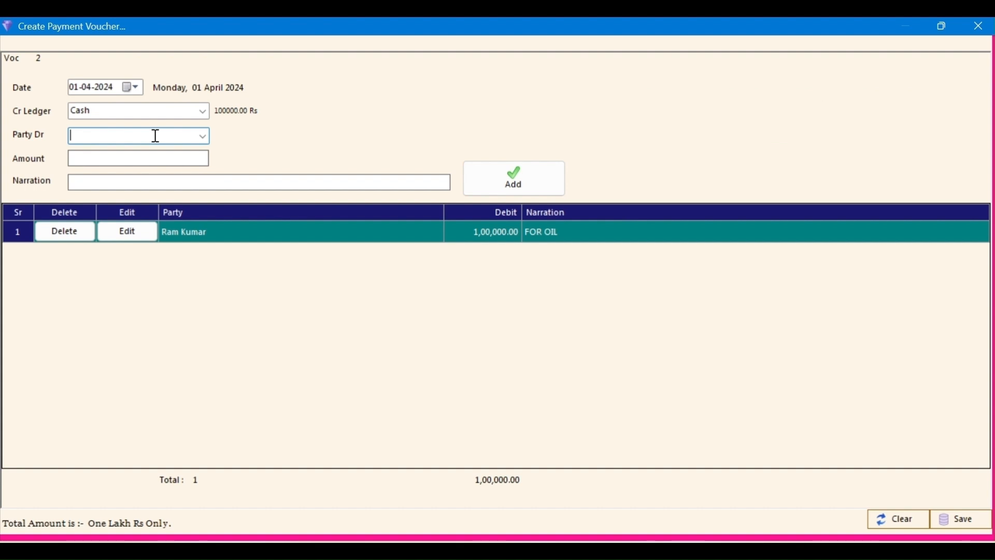
key("F3")
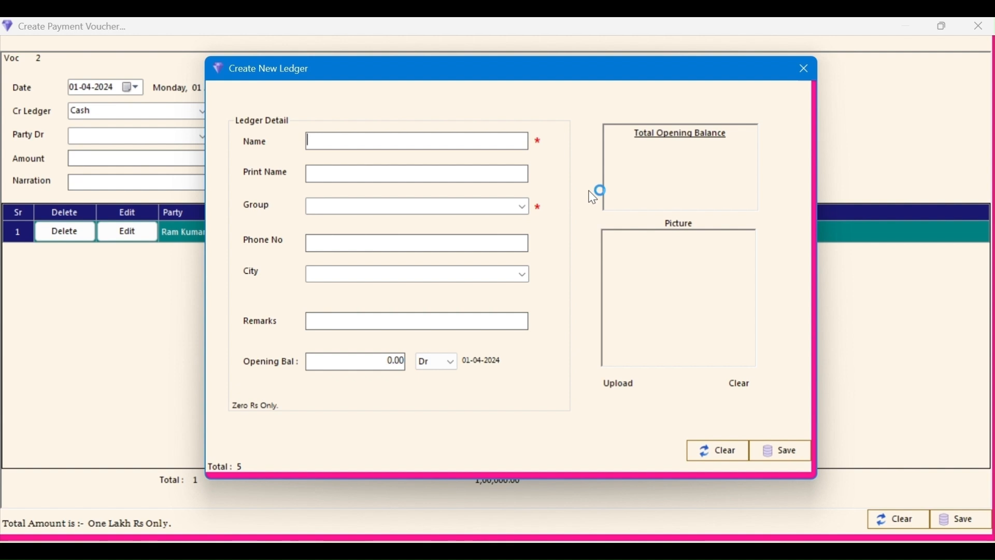
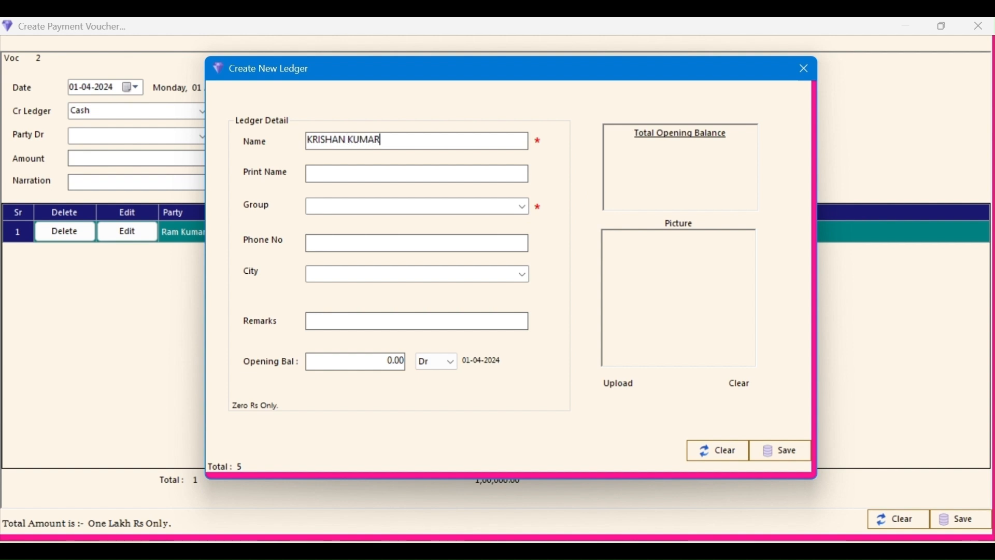
Step: Enter the supplier's name for a new ledger in the Supplier group with zero opening balance
key("Tab")
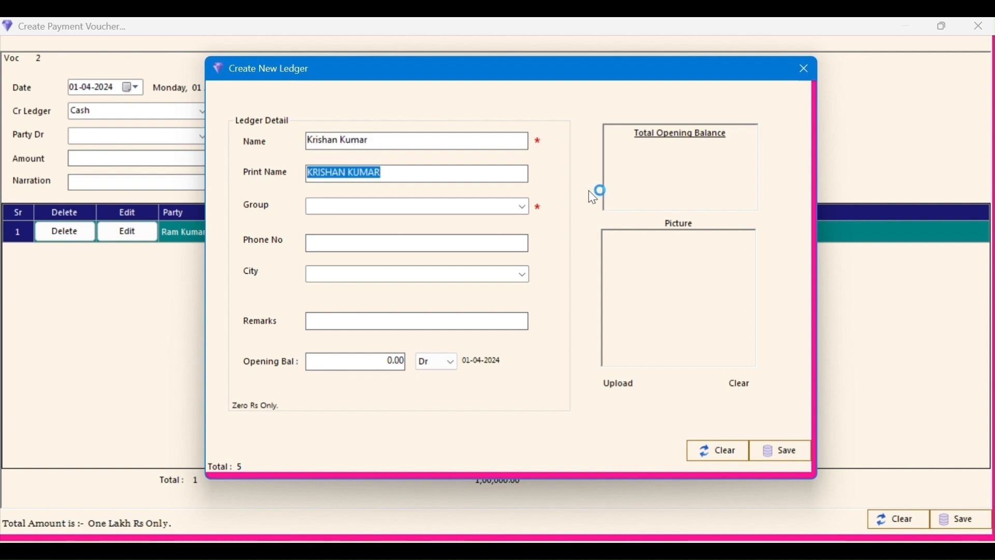
key("Tab")
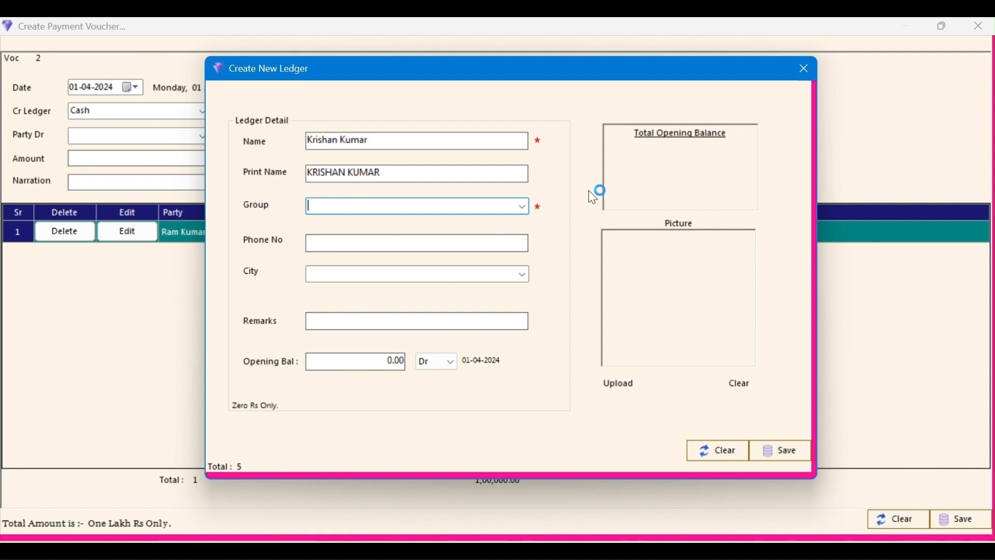
type("sundry Creditors")
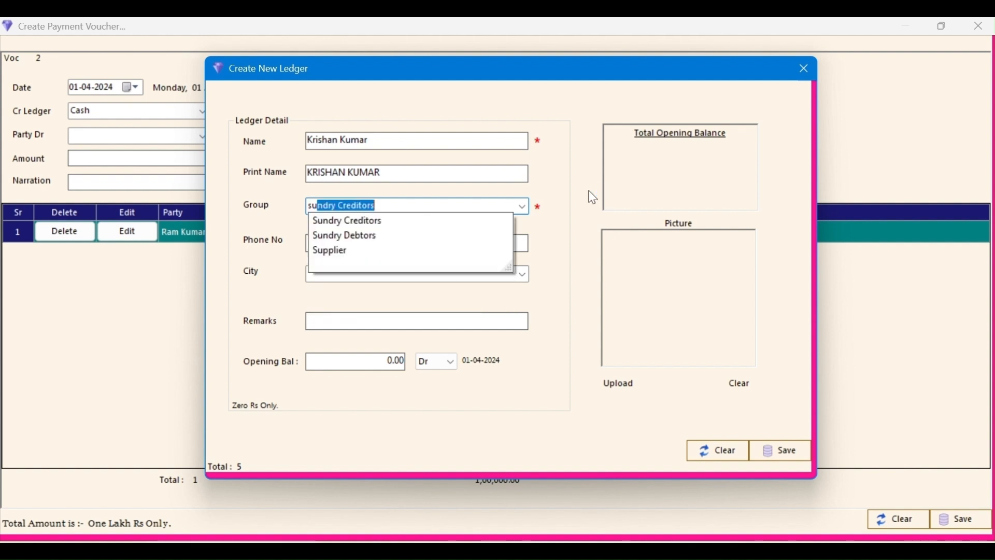
key("Down")
key("Down")
key("Down")
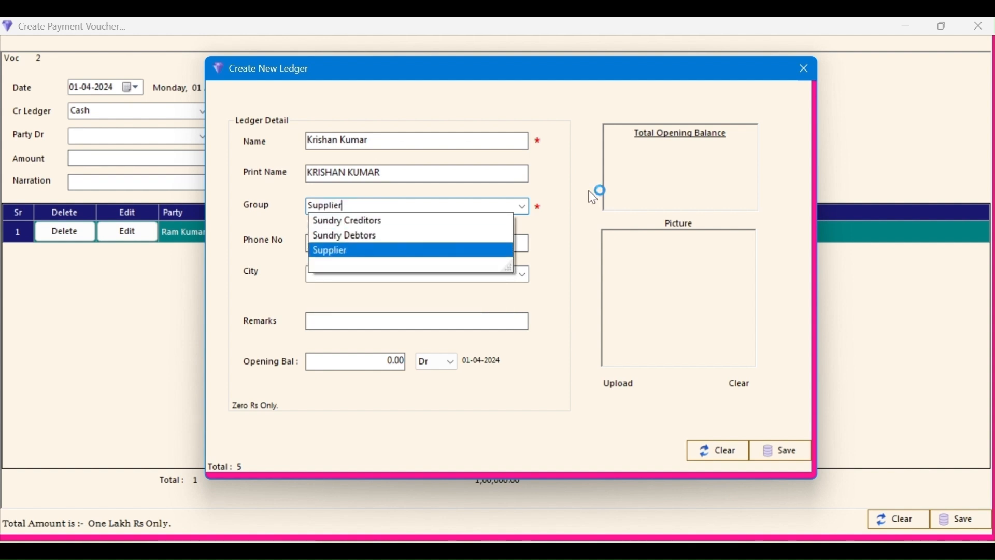
key("Tab")
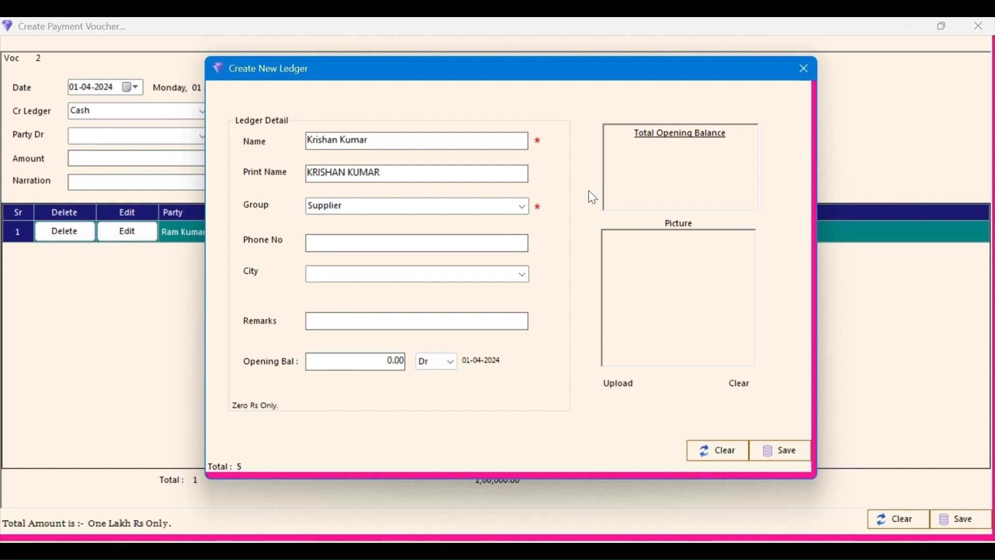
key("Tab")
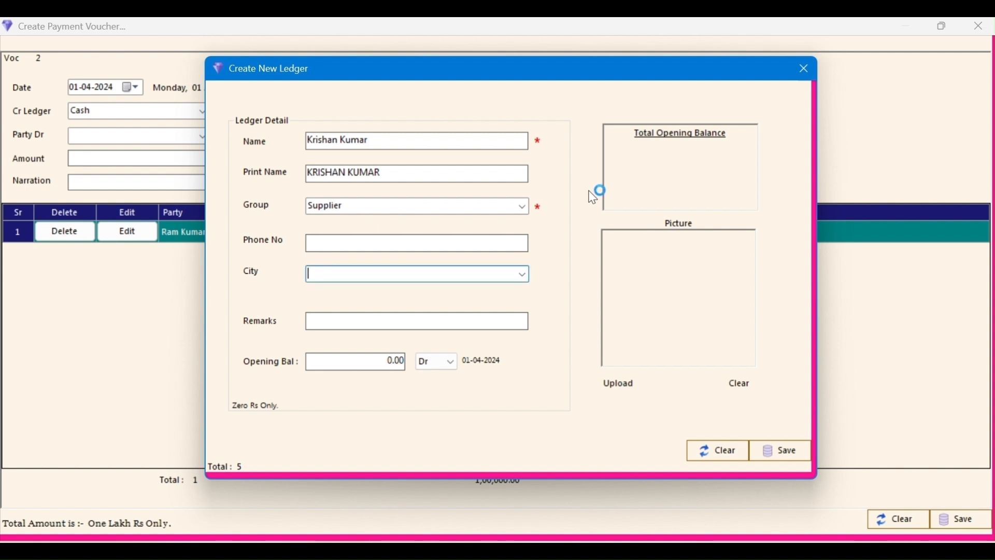
key("Tab")
key("Tab")
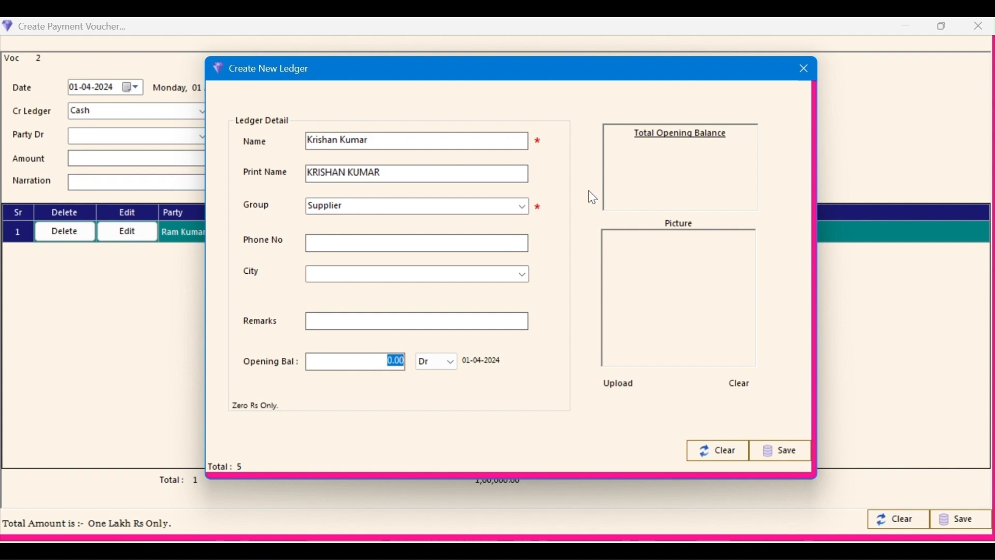
key("Tab")
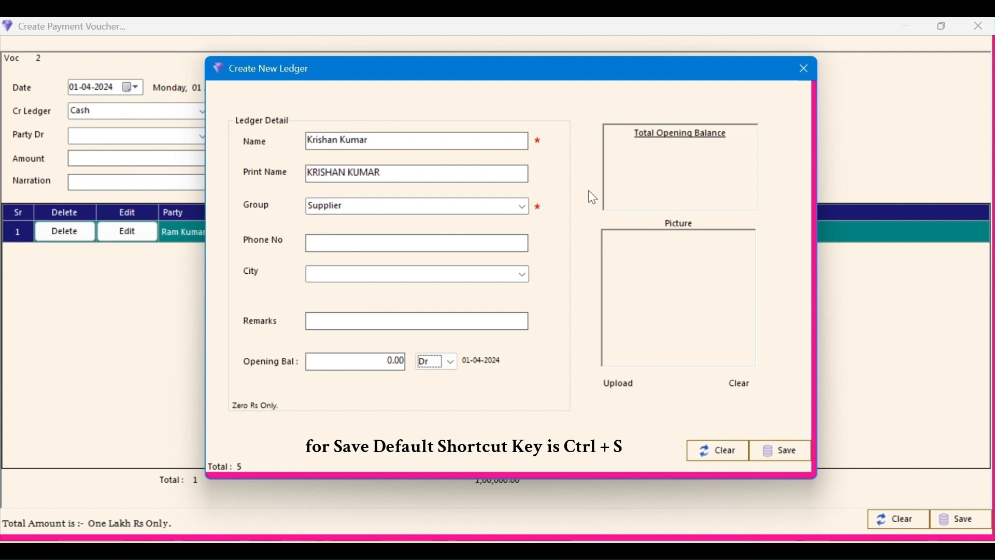
Step: Save the new supplier ledger, close its form, and check the voucher's party list
key("ctrl+s")
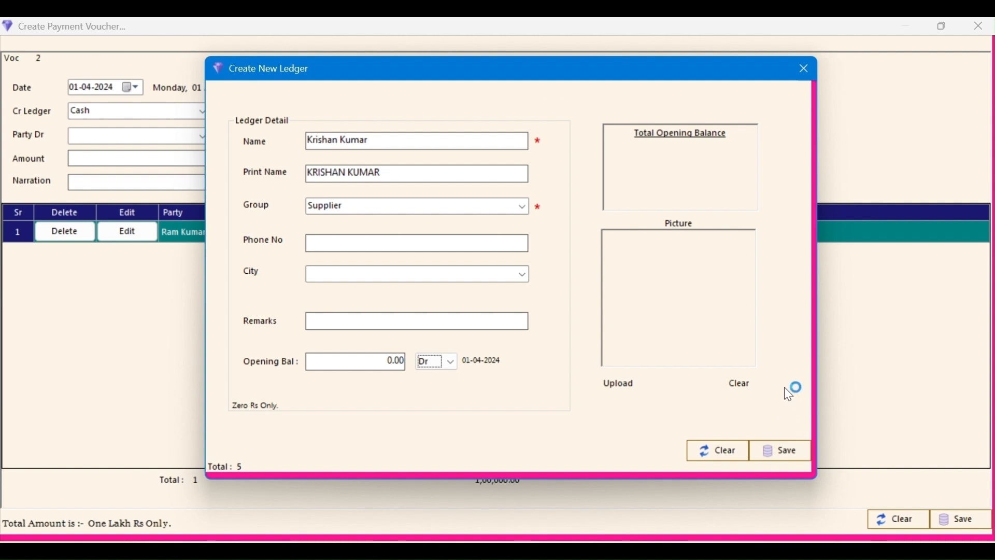
key("ctrl+s")
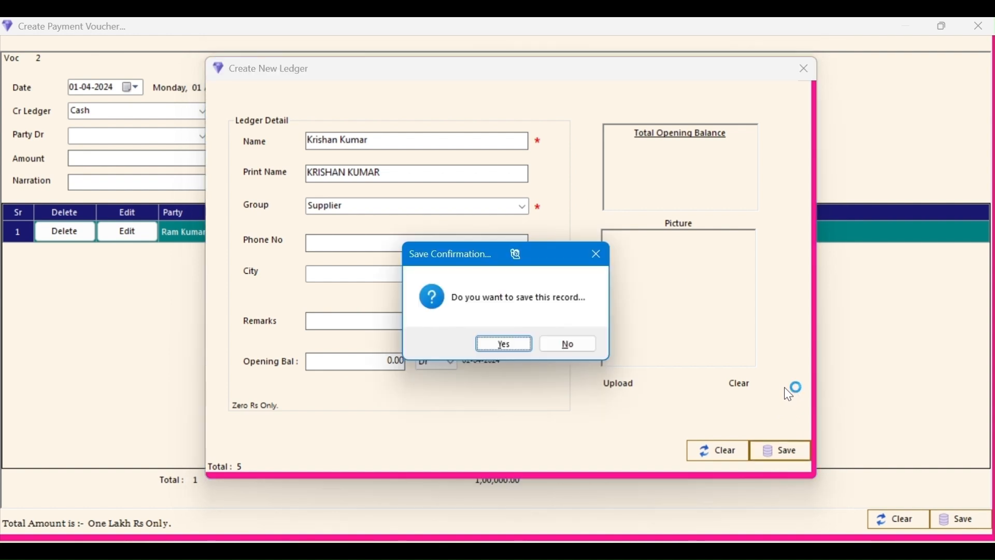
left_click(486, 345)
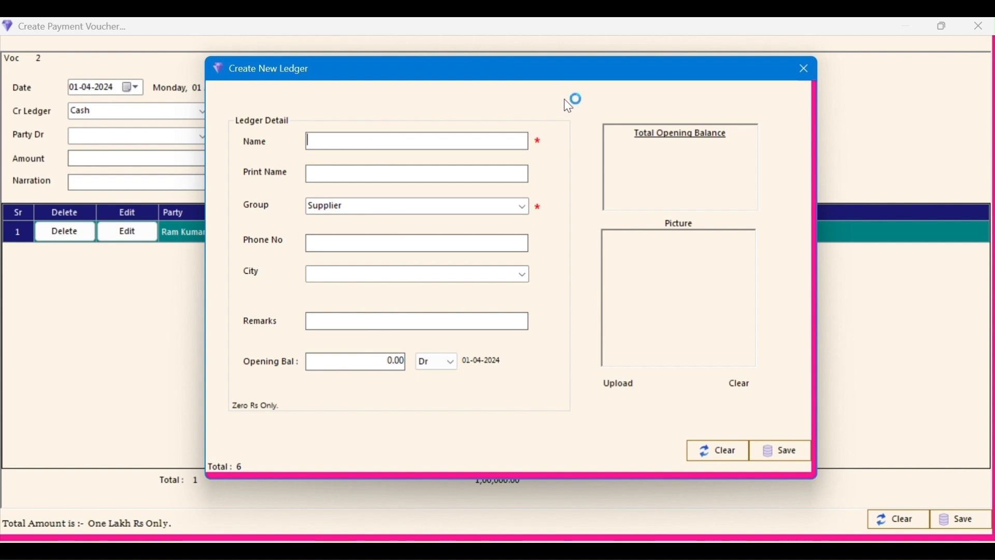
key("Escape")
left_click(507, 343)
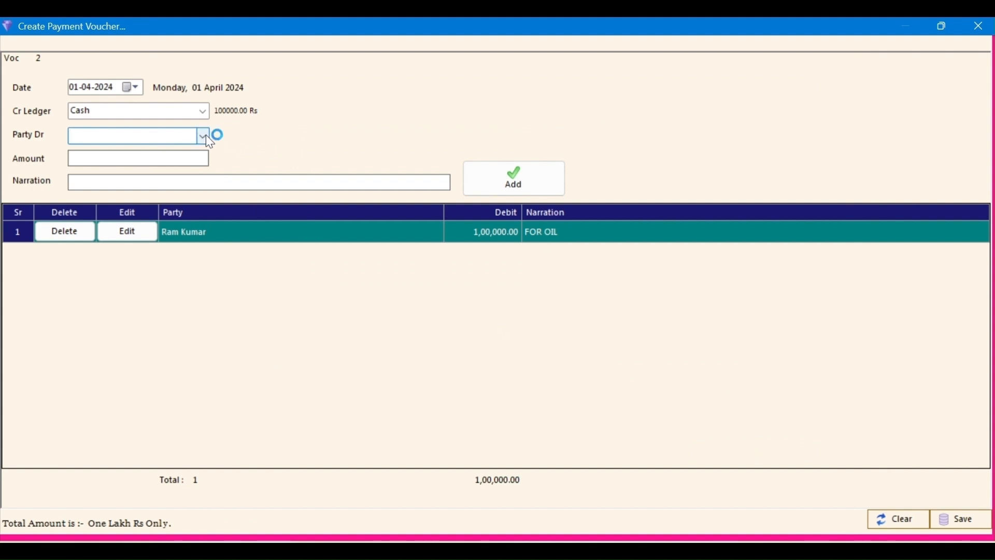
left_click(205, 136)
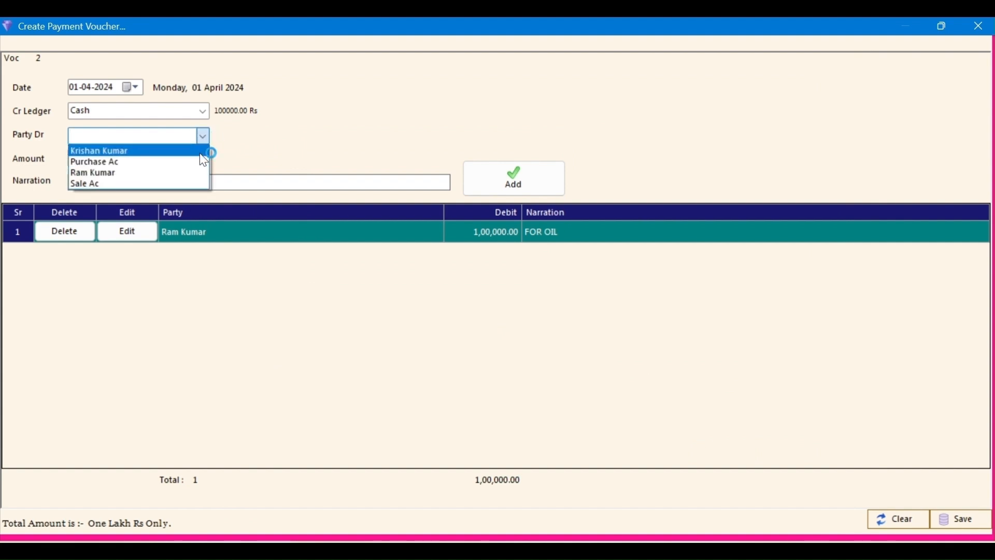
left_click(269, 148)
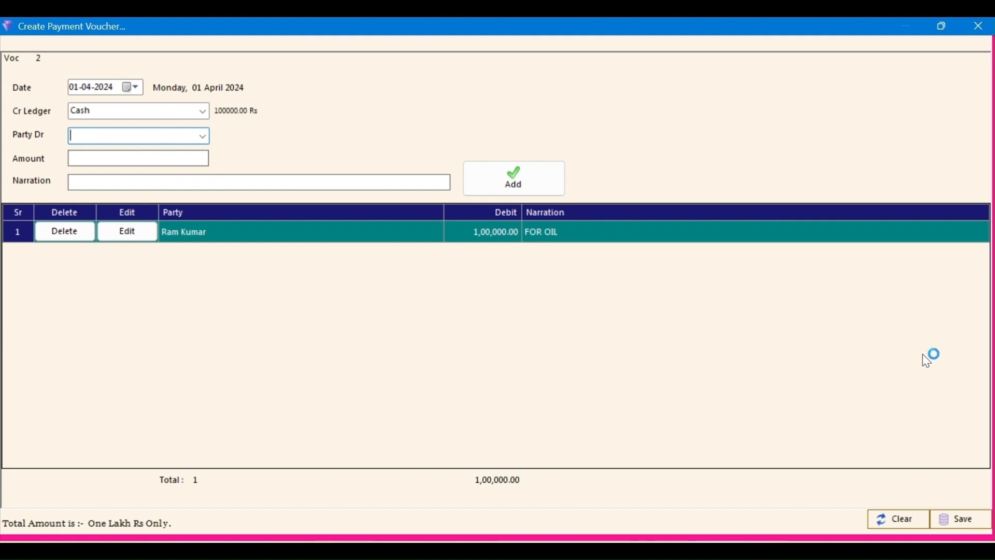
Step: Save the 1,00,000.00 payment voucher and close its window
left_click(974, 524)
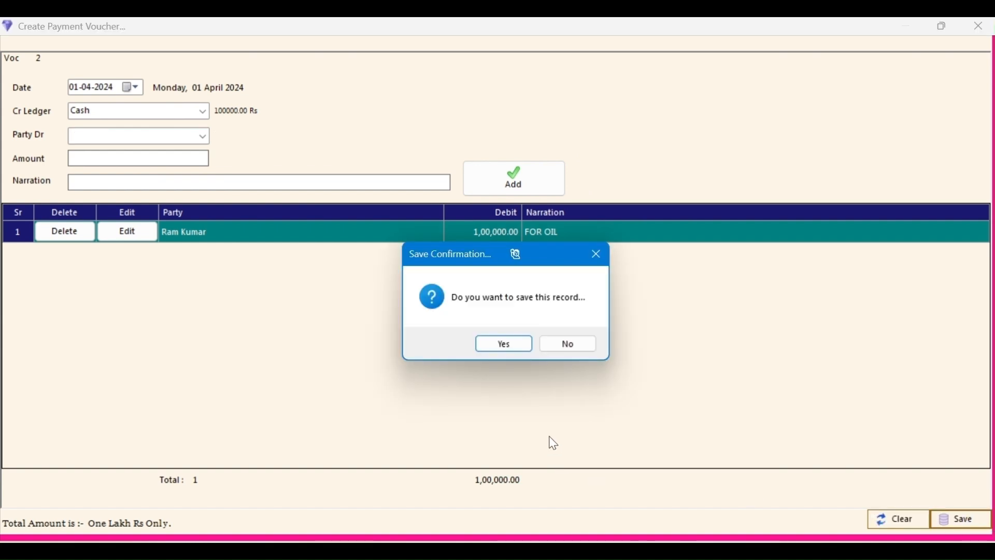
left_click(504, 343)
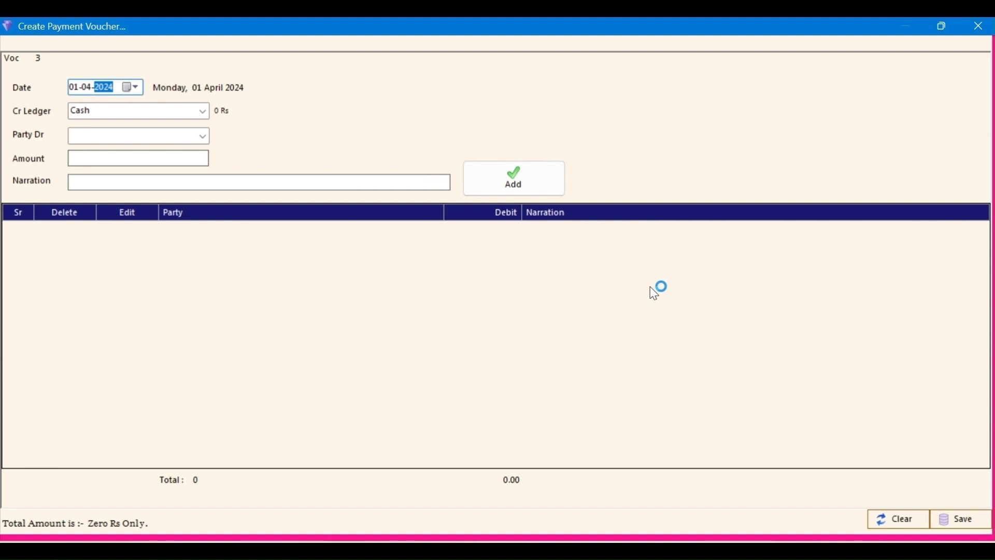
left_click(979, 26)
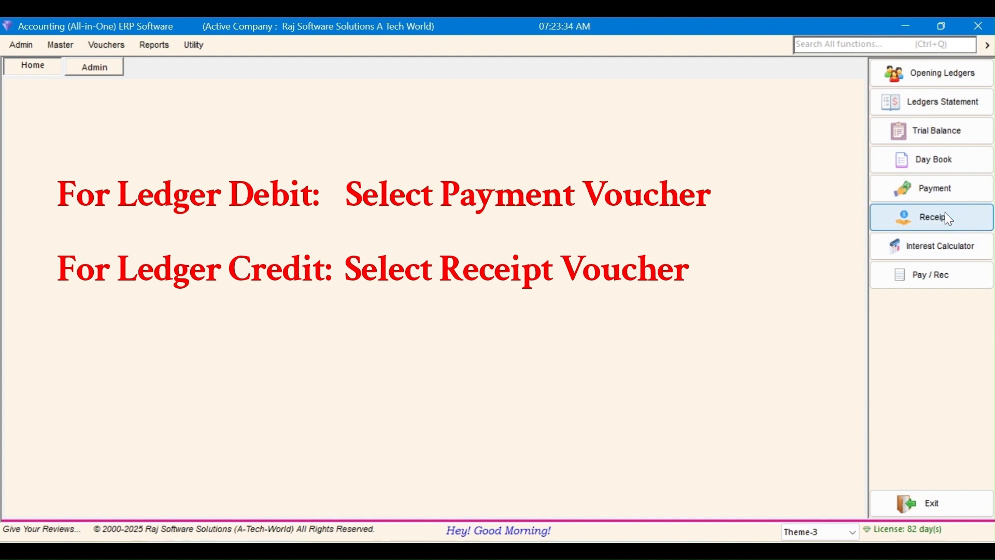
Step: Start a new receipt voucher dated 30-04-2024
left_click(116, 45)
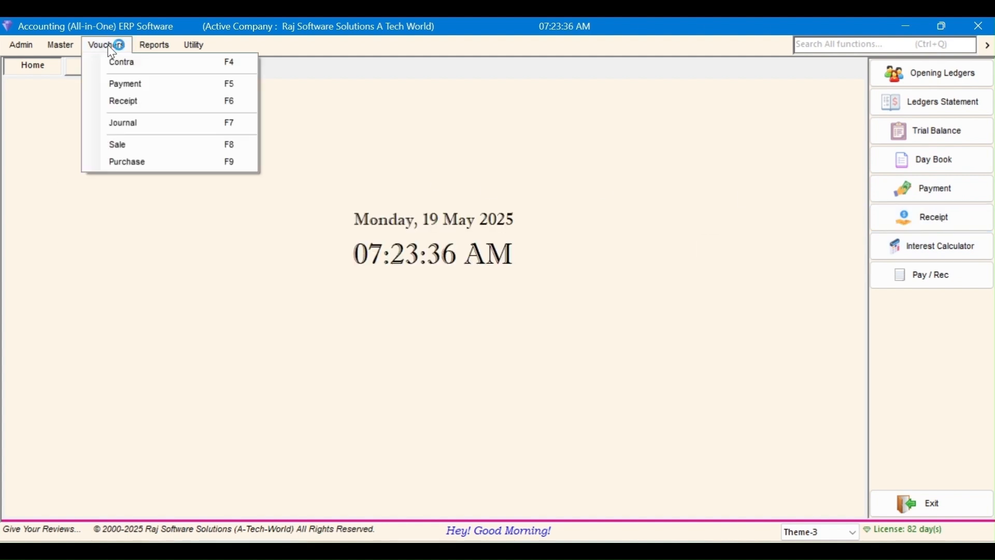
left_click(146, 97)
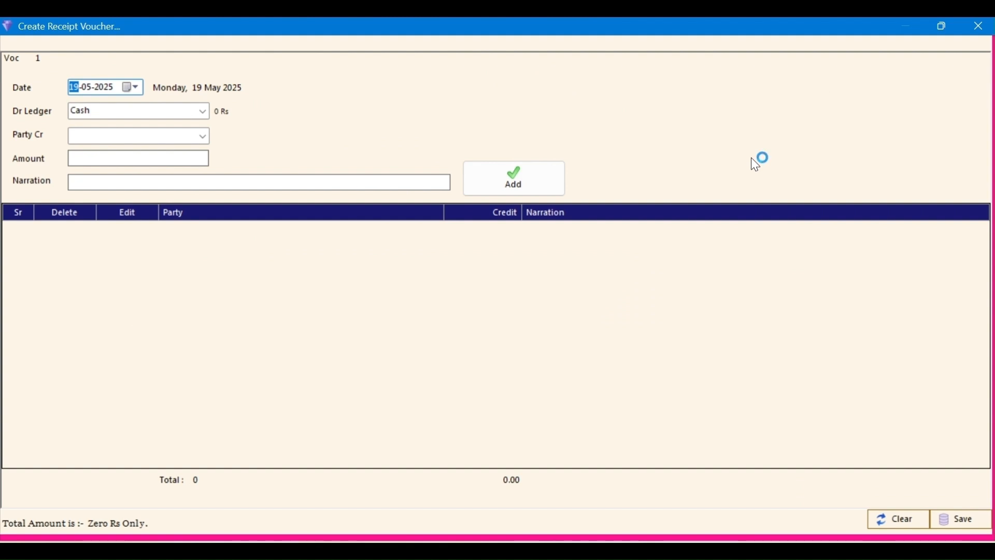
type("30")
key("Right")
type("04")
key("Right")
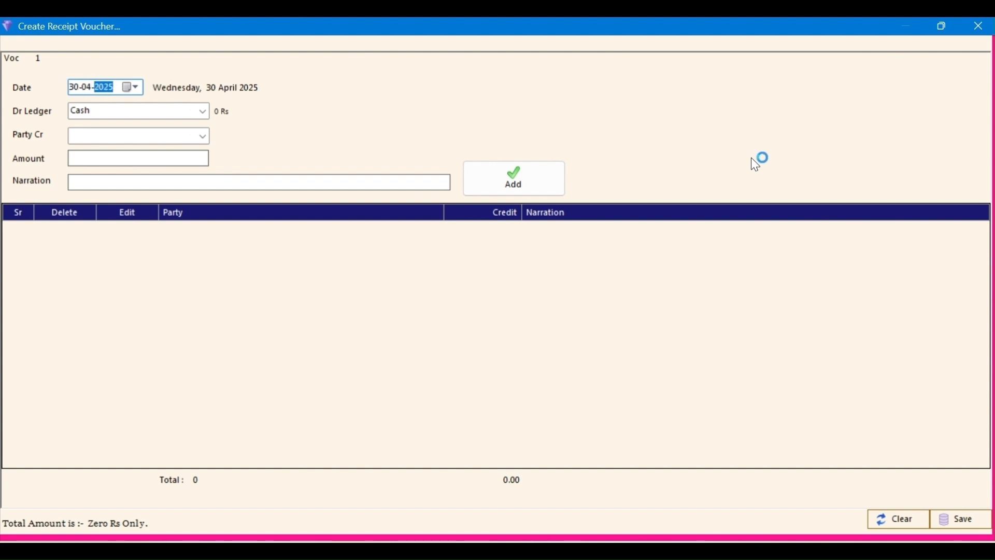
type("2024")
key("Tab")
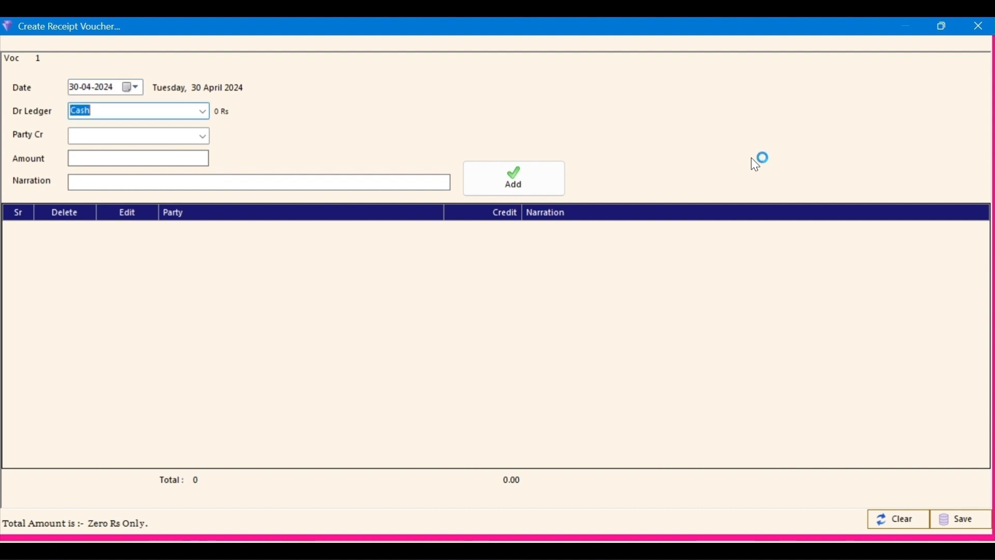
Step: Add a 50,000 cash receipt line credited to the customer's ledger
key("Tab")
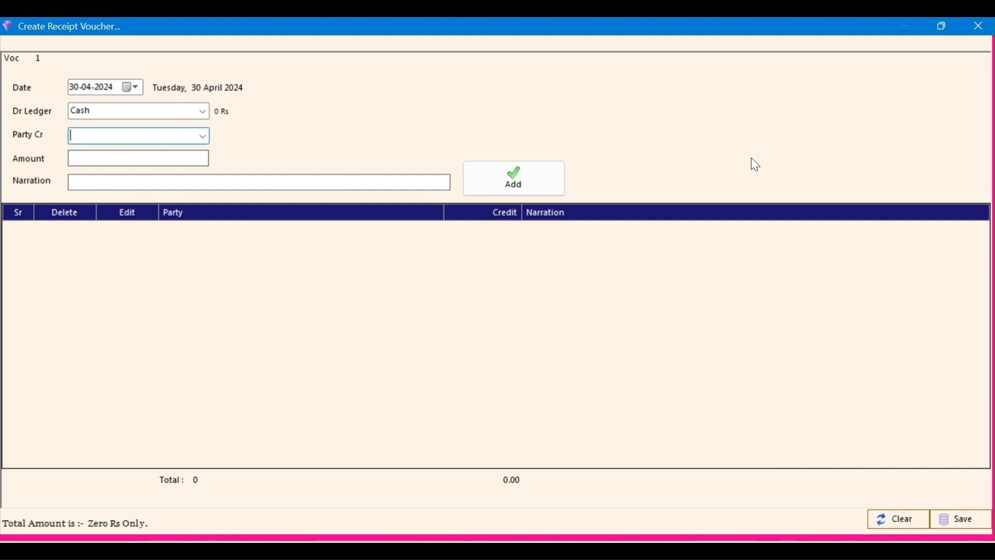
key("Tab")
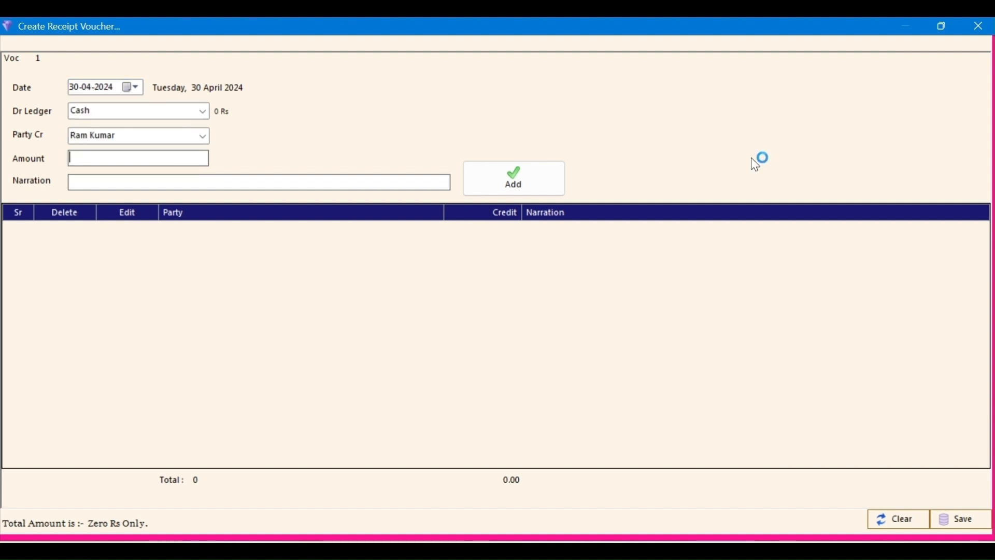
type("50000")
key("Tab")
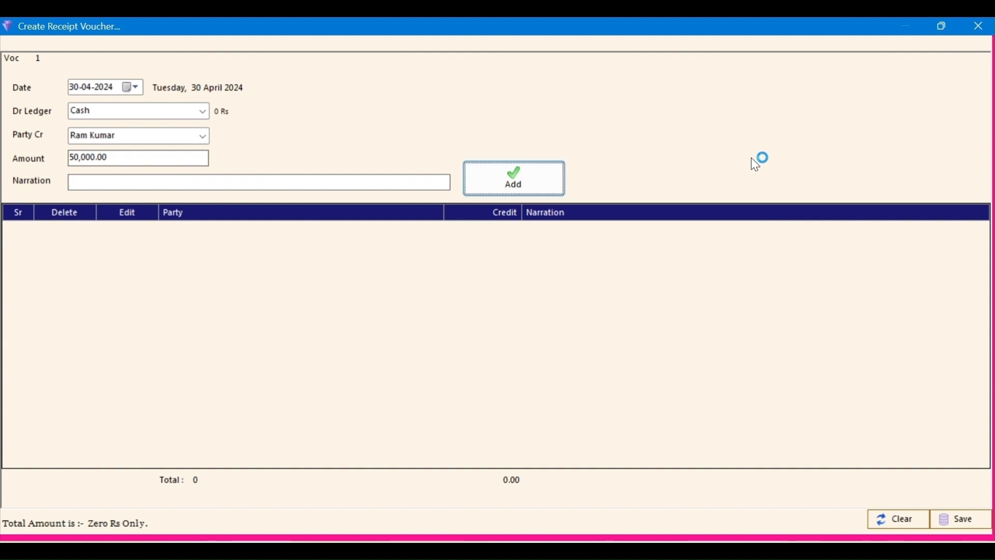
left_click(527, 179)
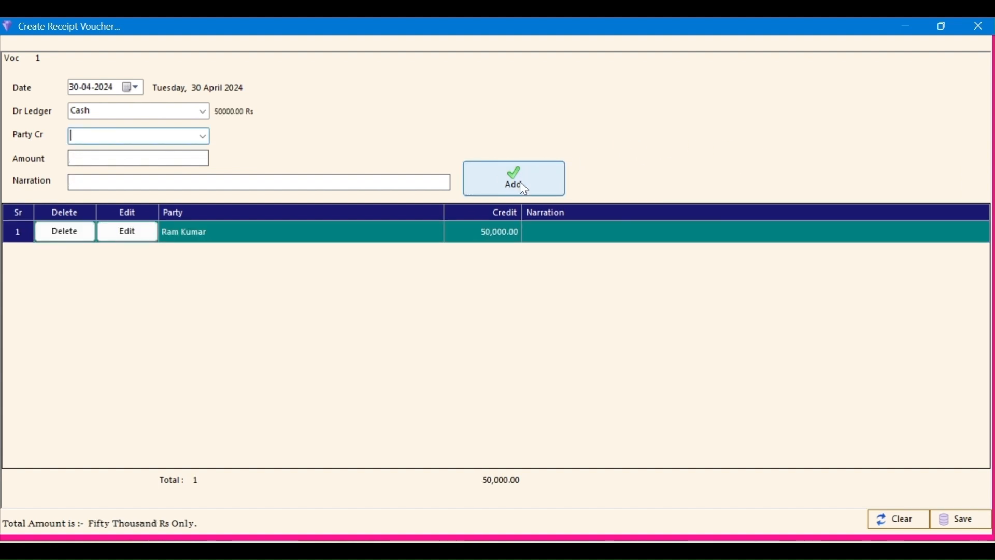
Step: Save the receipt voucher and close its window
left_click(958, 522)
left_click(499, 346)
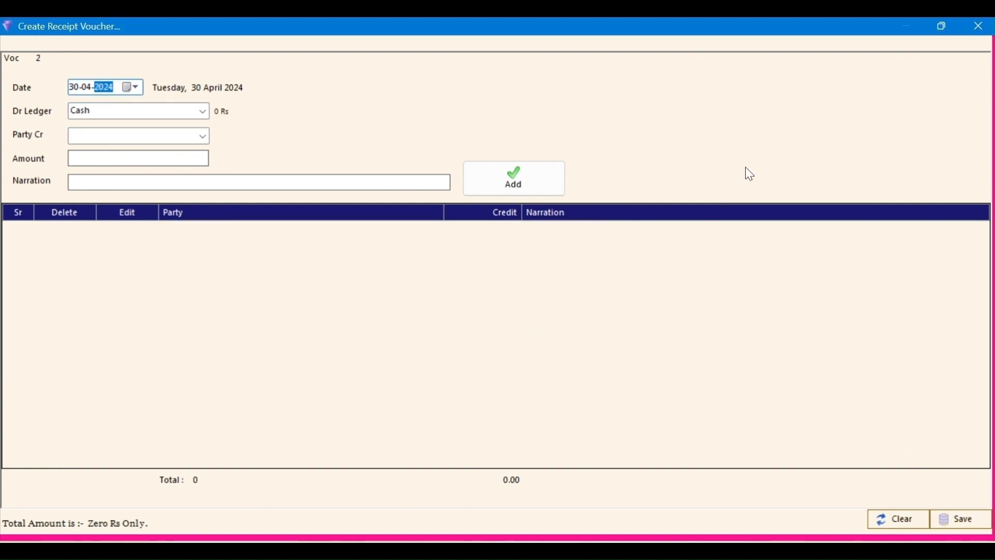
key("Escape")
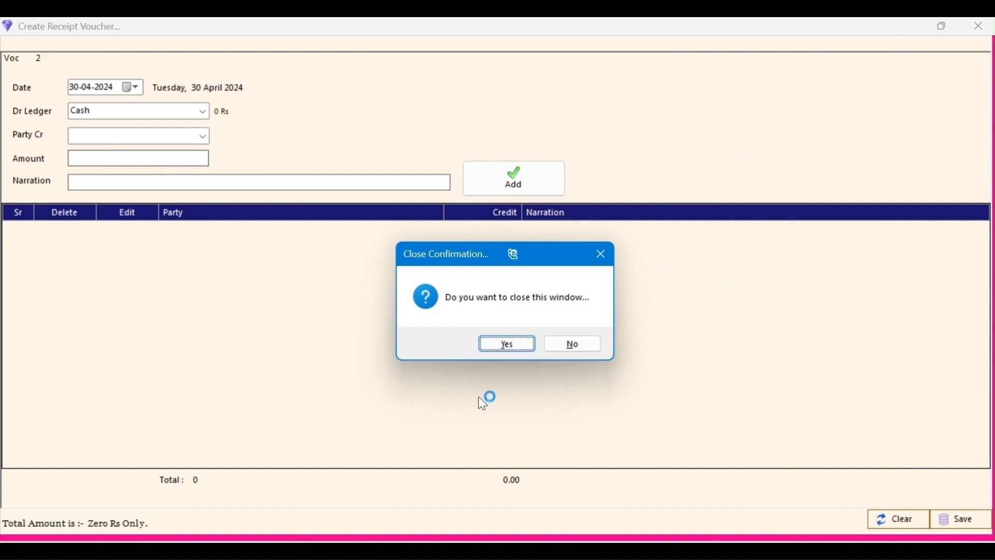
left_click(508, 344)
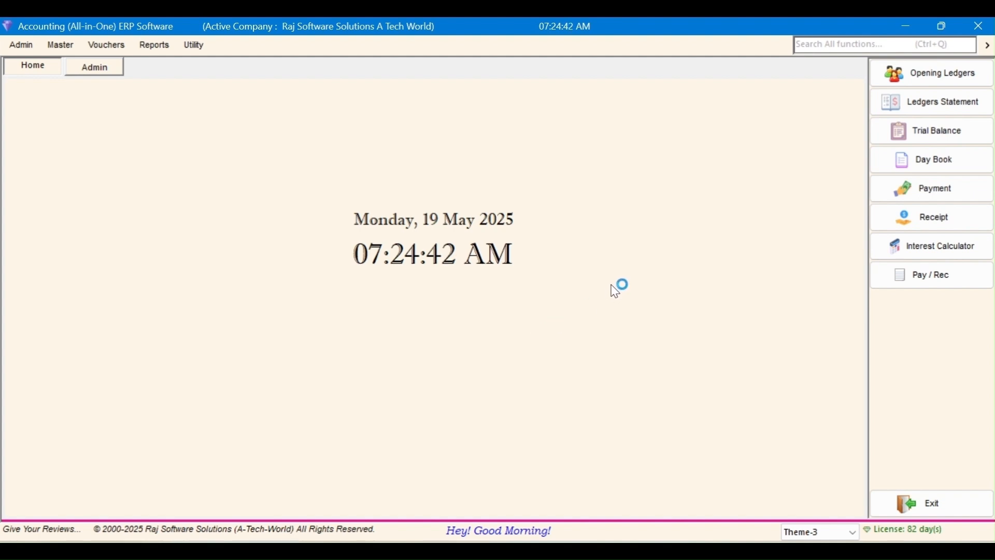
Step: Show All Ledgers Balance, then browse the Reports menu and open Profit and Loss
left_click(922, 106)
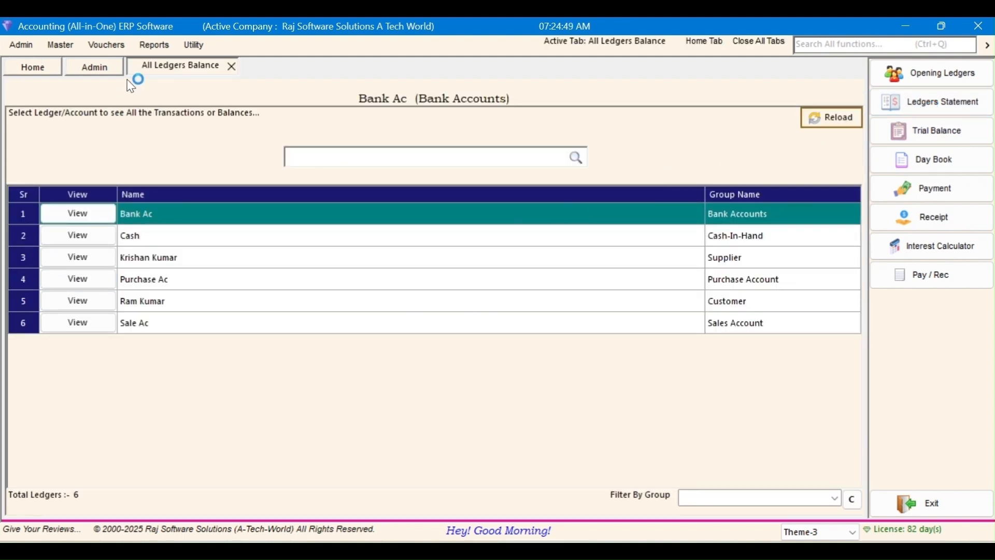
left_click(154, 50)
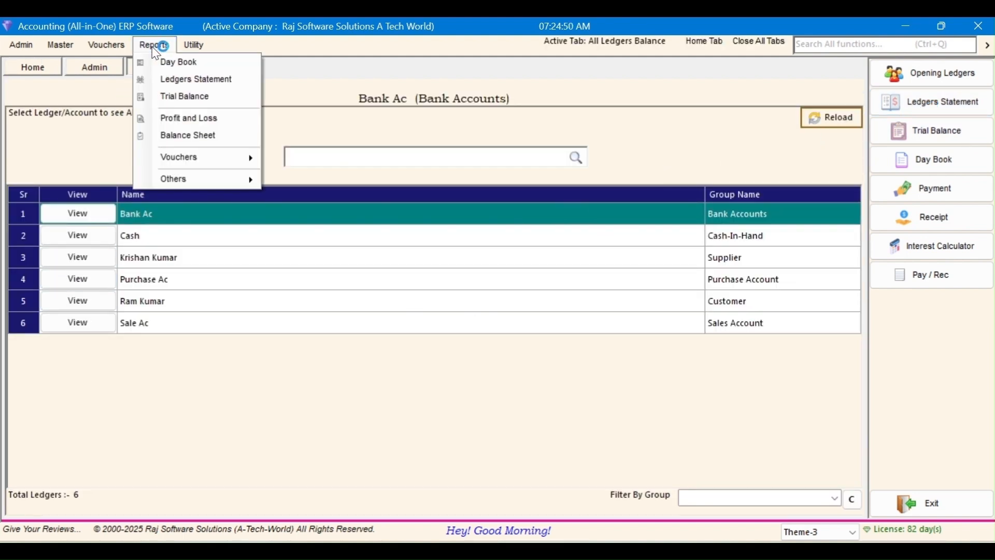
left_click(221, 81)
left_click(221, 157)
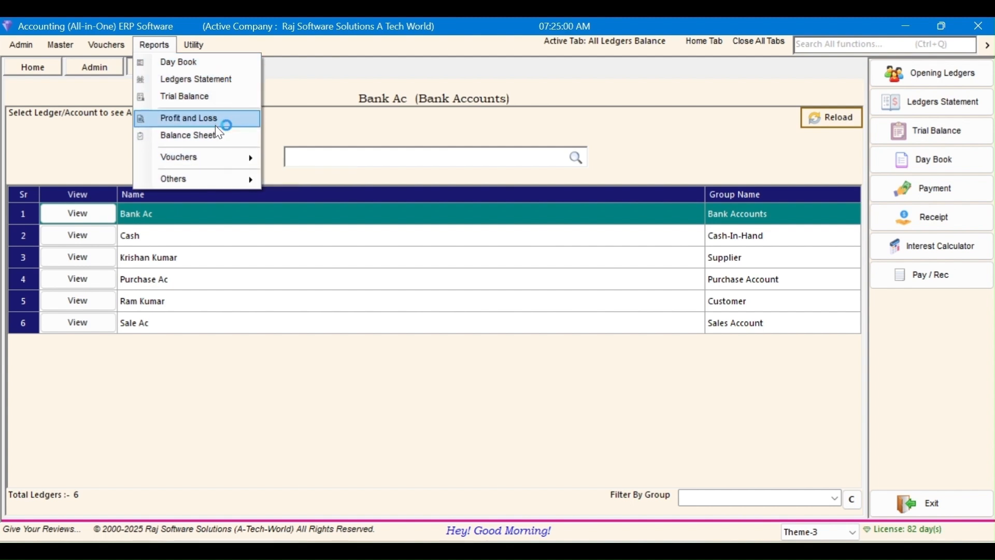
left_click(219, 84)
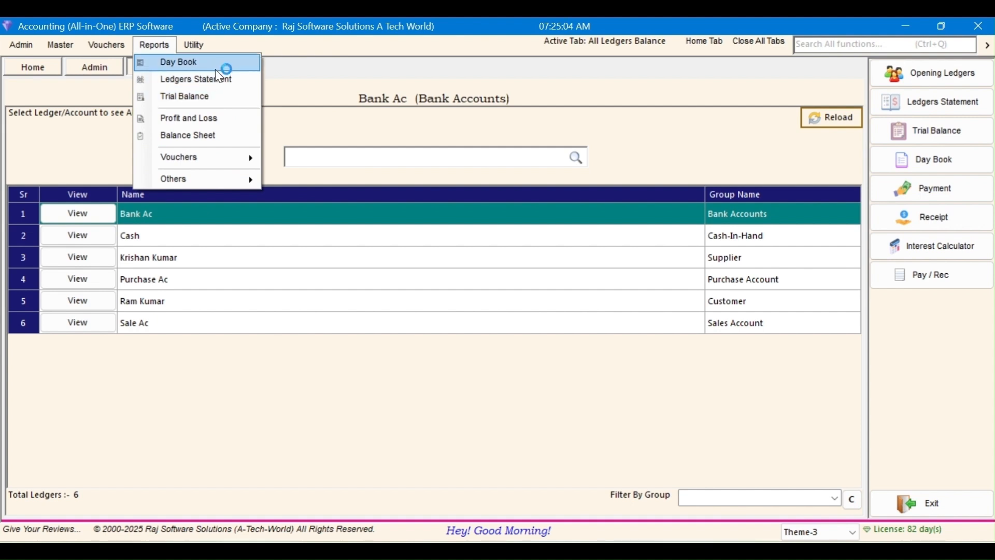
left_click(251, 96)
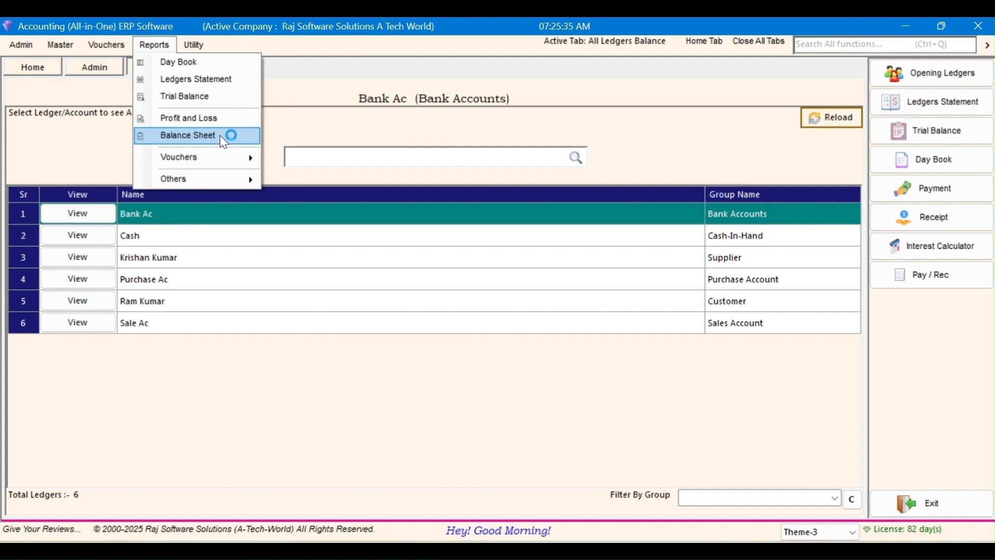
mouse_move(222, 156)
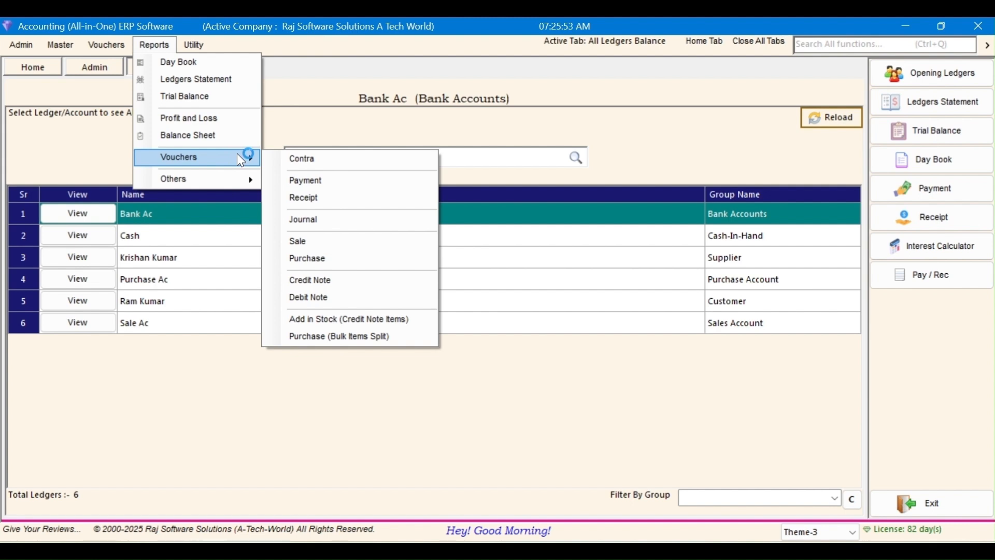
left_click(207, 123)
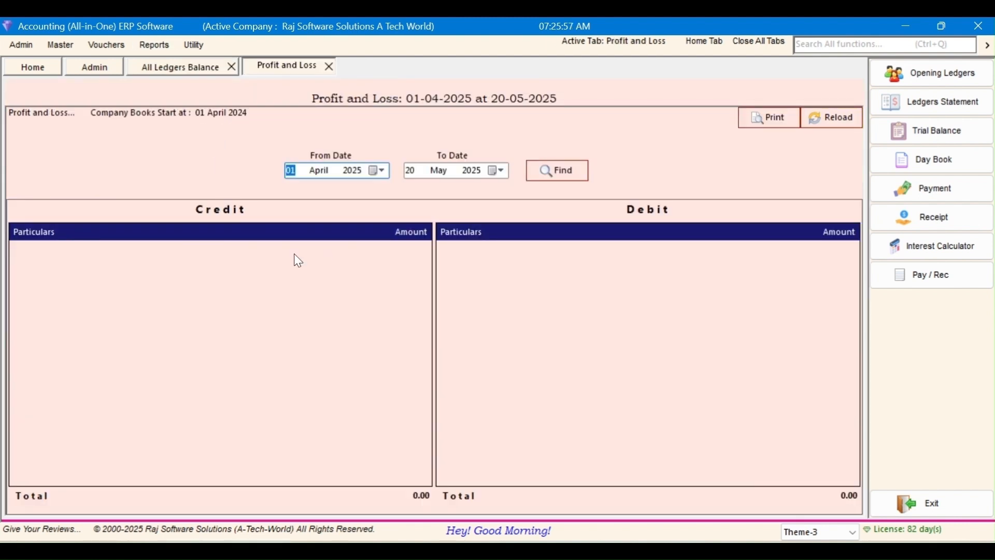
Step: Open the Balance Sheet report, then close the Profit and Loss and Balance Sheet tabs
left_click(153, 45)
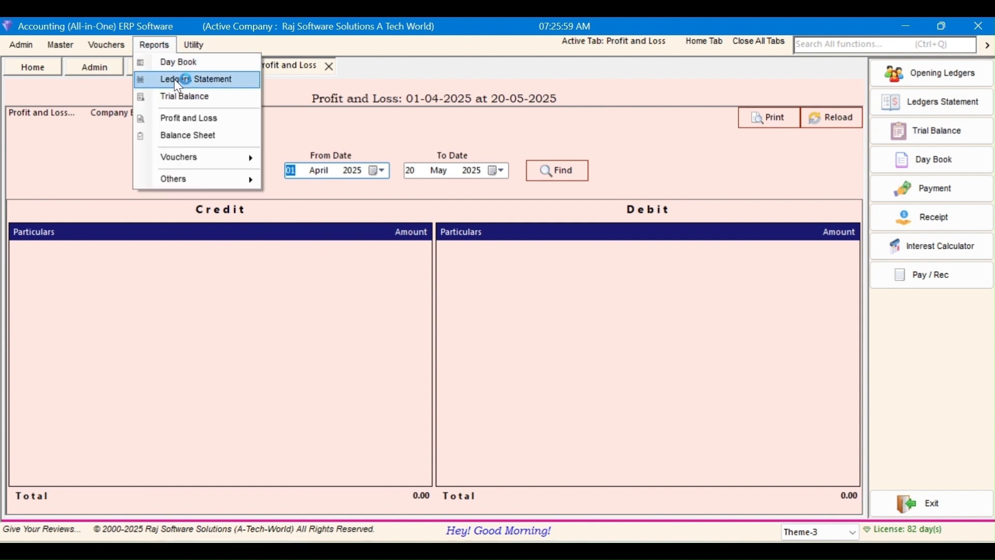
left_click(191, 136)
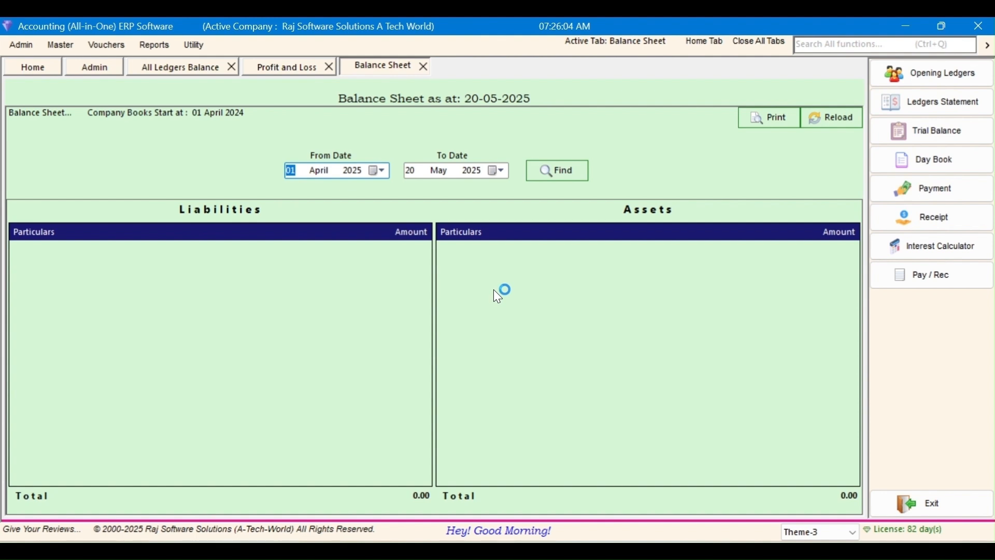
left_click(423, 67)
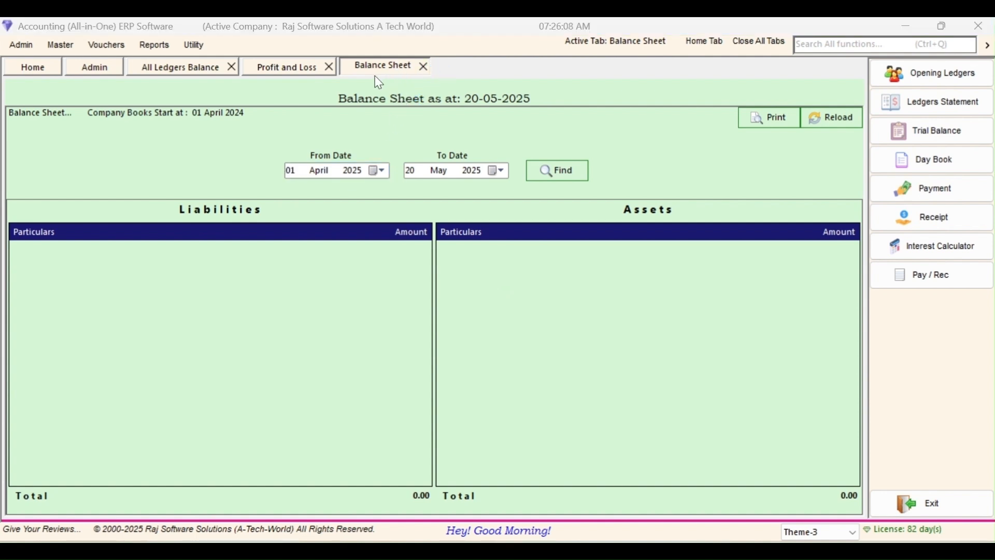
left_click(329, 67)
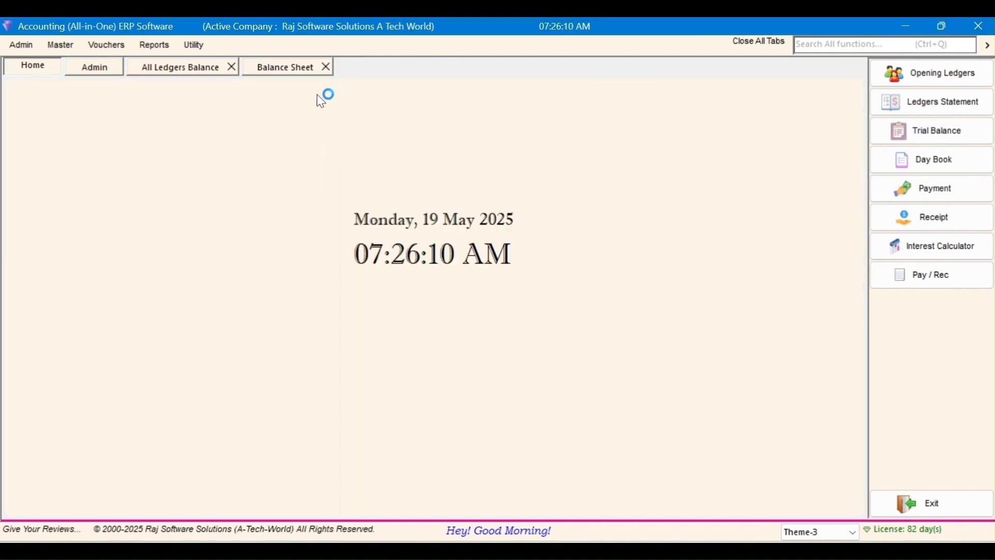
left_click(327, 67)
Step: Open the customer's Ledger Detail from the All Ledgers Balance list
left_click(160, 71)
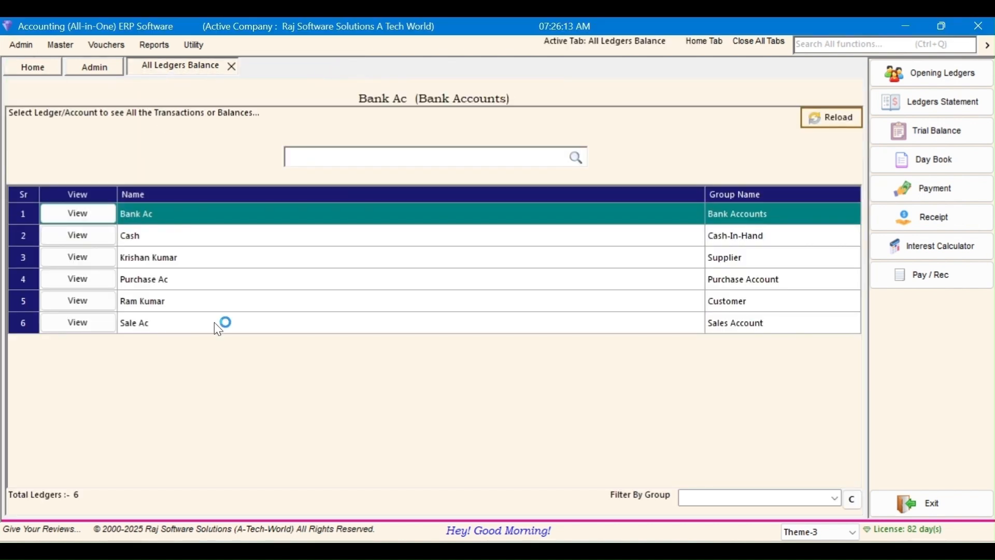
left_click(269, 303)
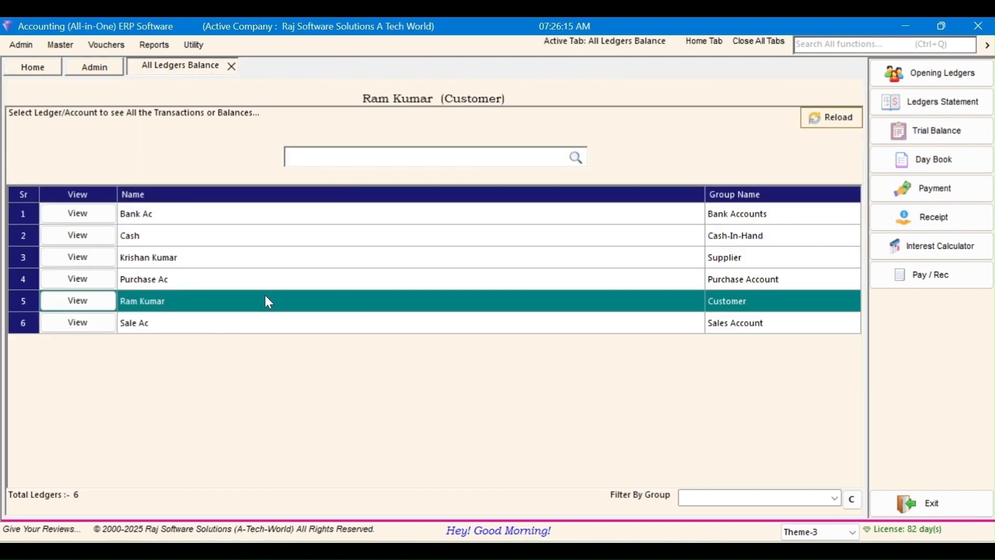
left_click(101, 303)
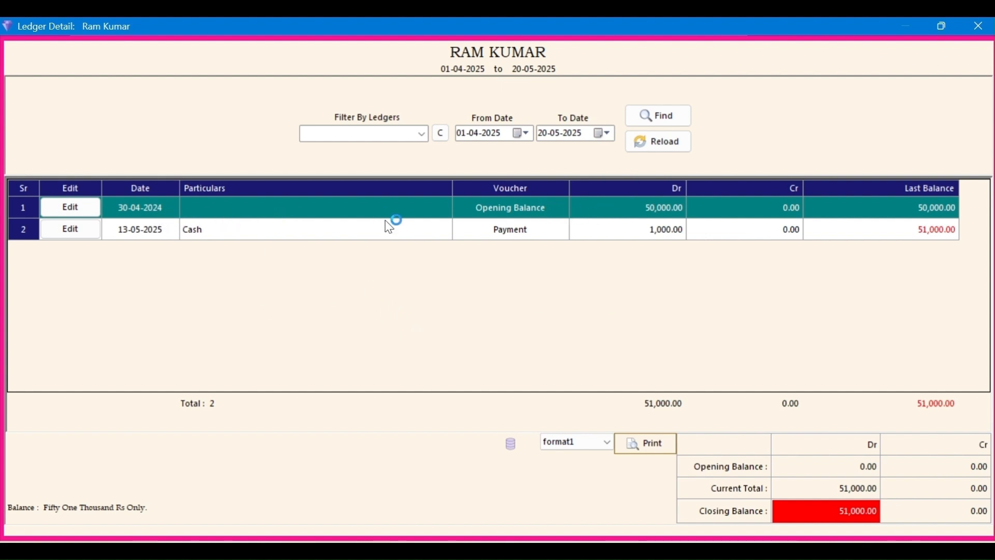
Step: Move the From Date back to 2024, reload, and review the 1,00,000, 50,000 and 1,000 entries
left_click(496, 137)
key("Down")
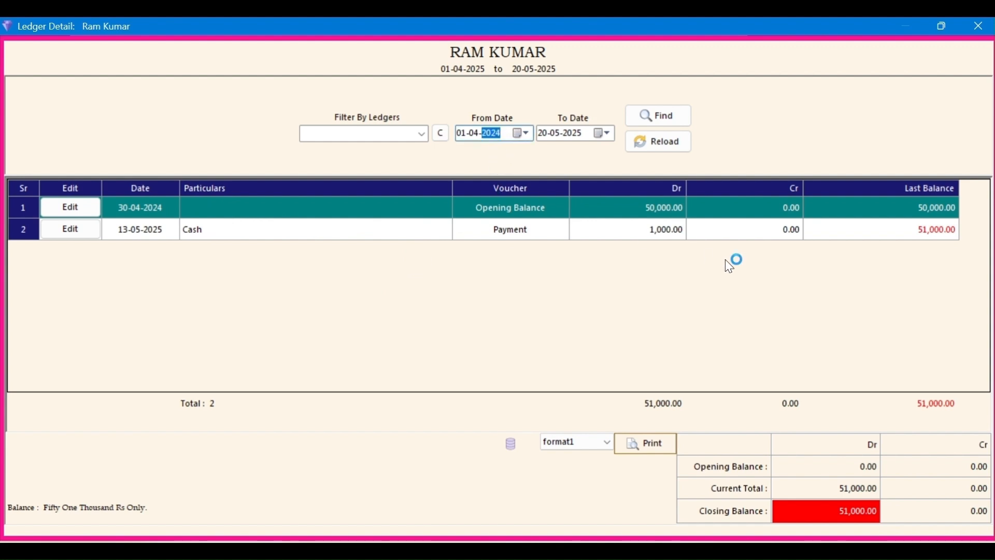
left_click(678, 119)
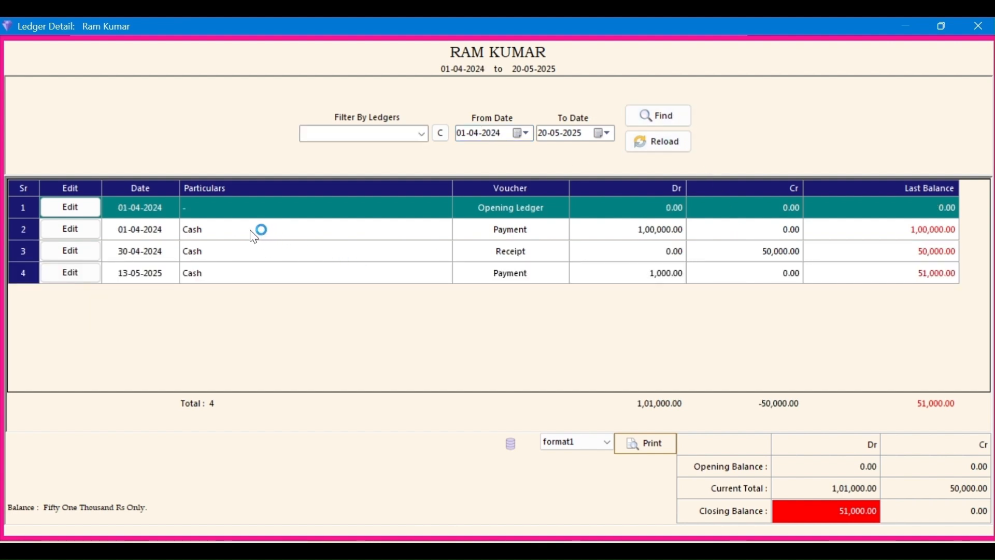
left_click(510, 233)
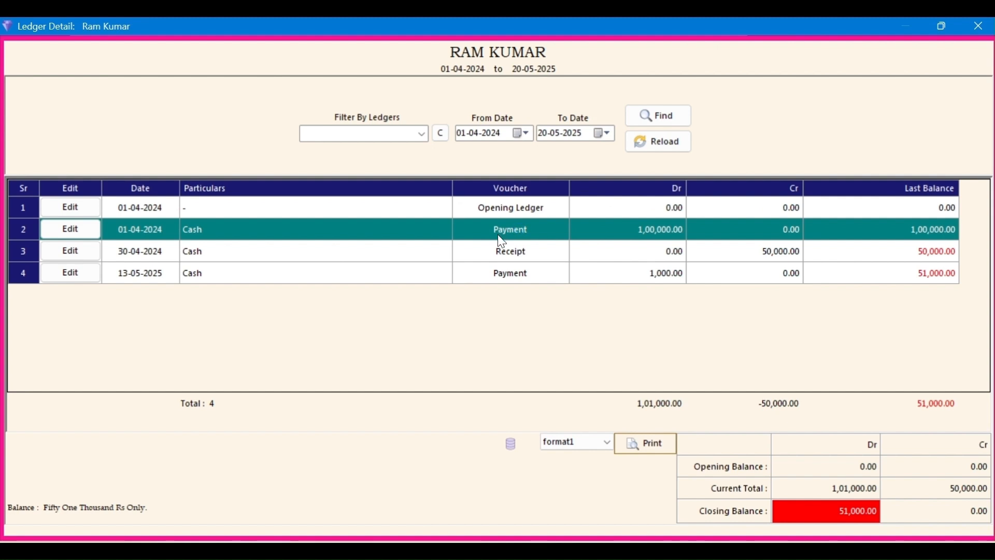
left_click(492, 257)
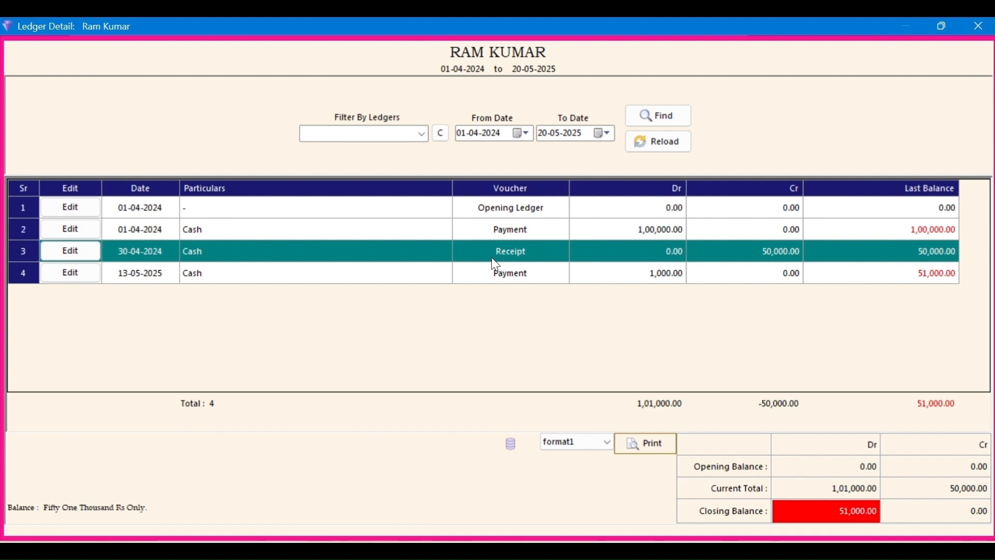
left_click(371, 277)
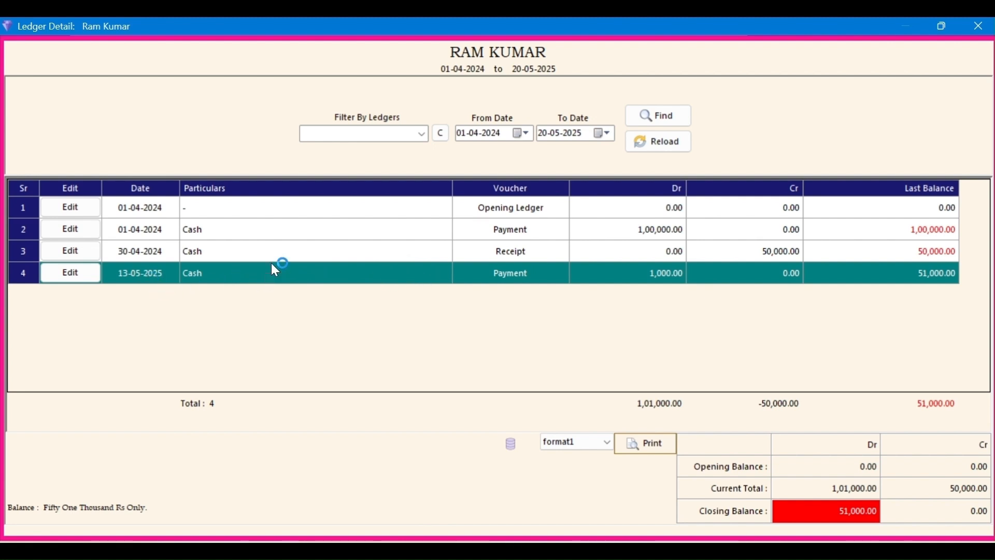
Step: Open the 13-05-2025 payment voucher, move its date to 15, and add a 50,000 line for the party
left_click(78, 279)
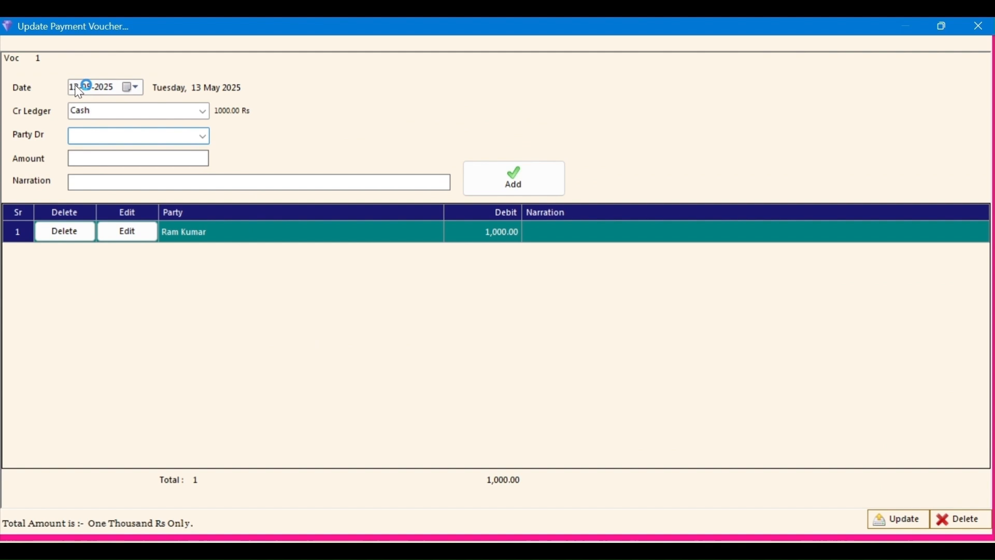
left_click(79, 89)
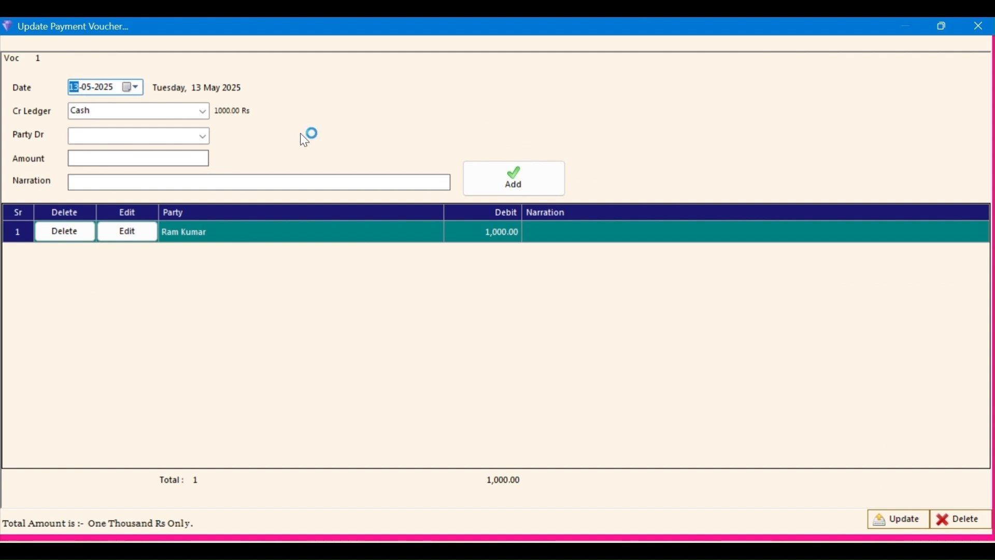
key("Up")
key("Up")
key("Right")
key("Right")
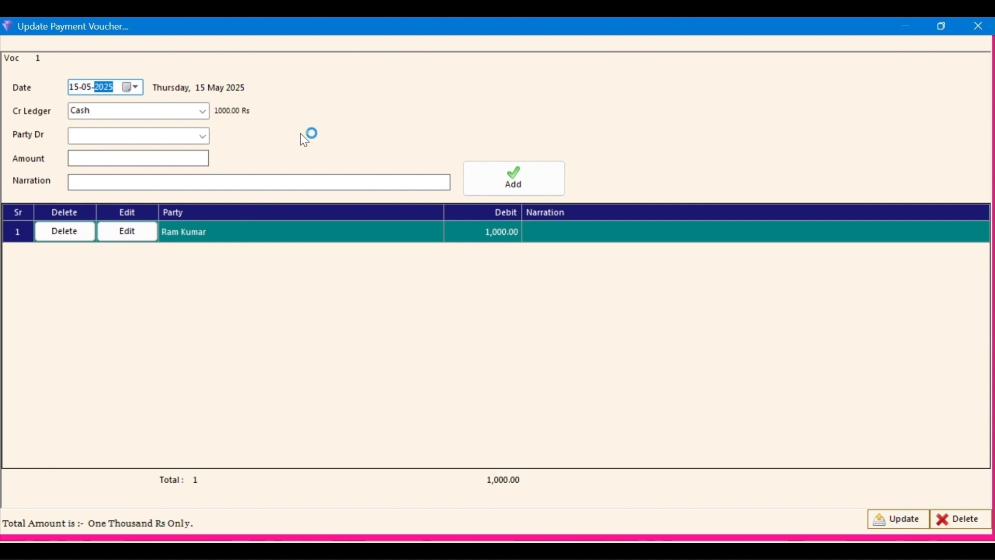
key("Tab")
key("Tab")
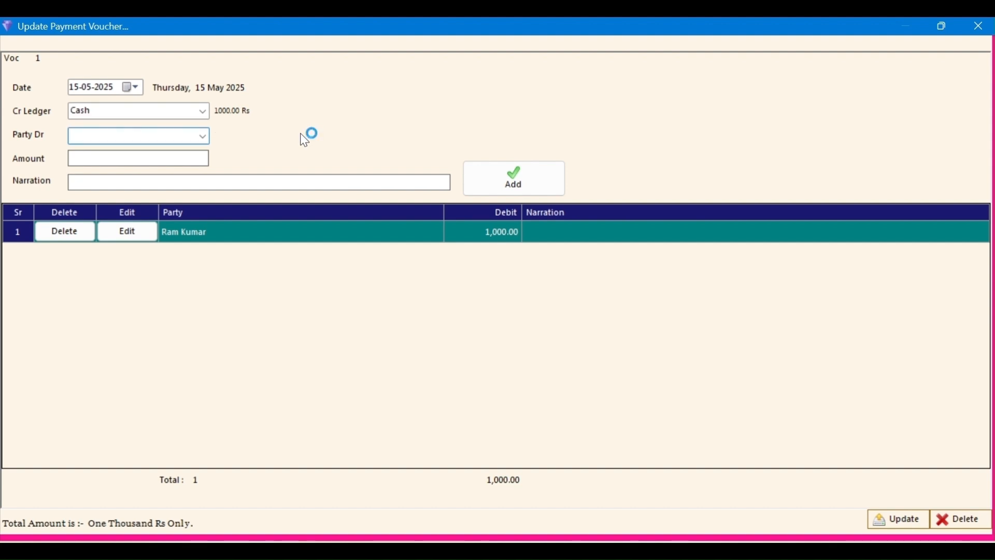
key("Tab")
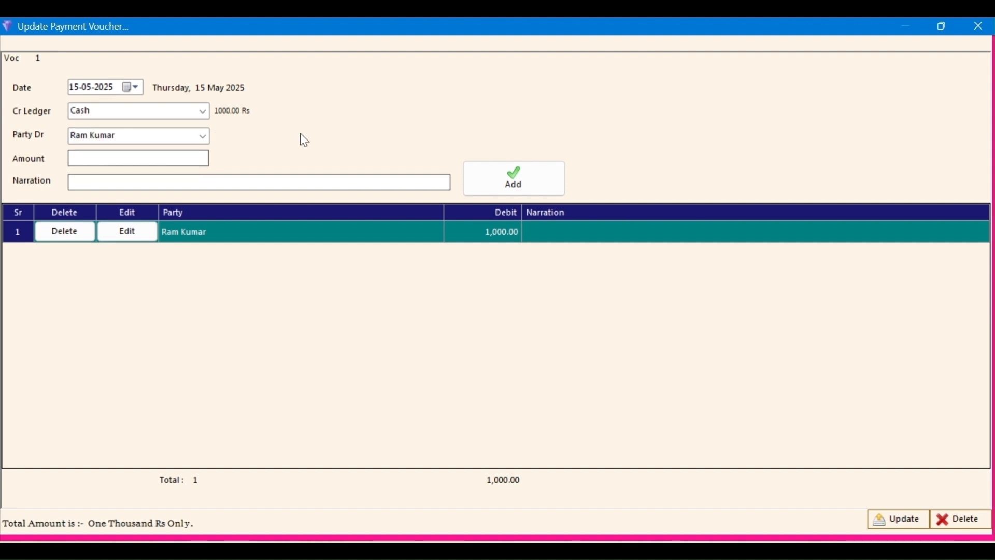
type("50,000")
key("Tab")
key("Tab")
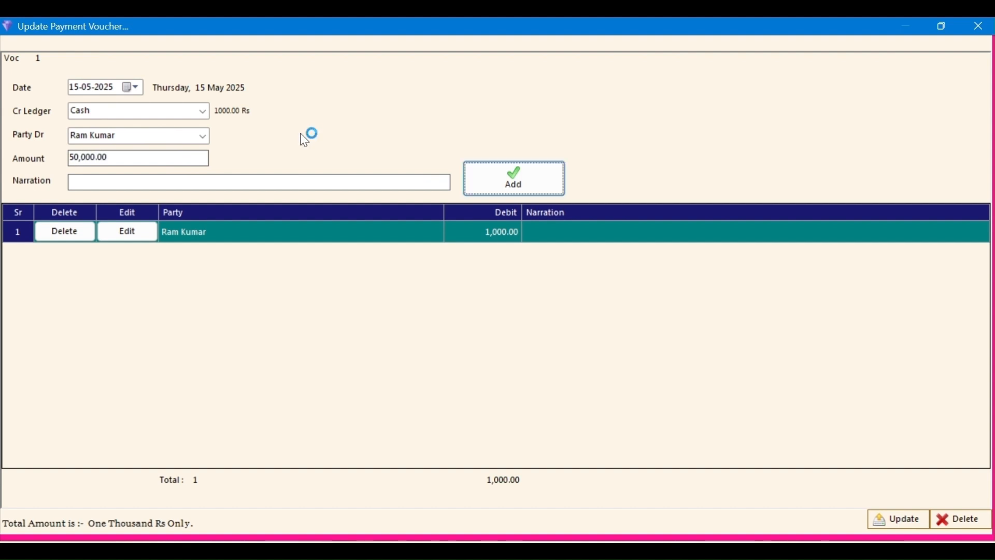
left_click(531, 185)
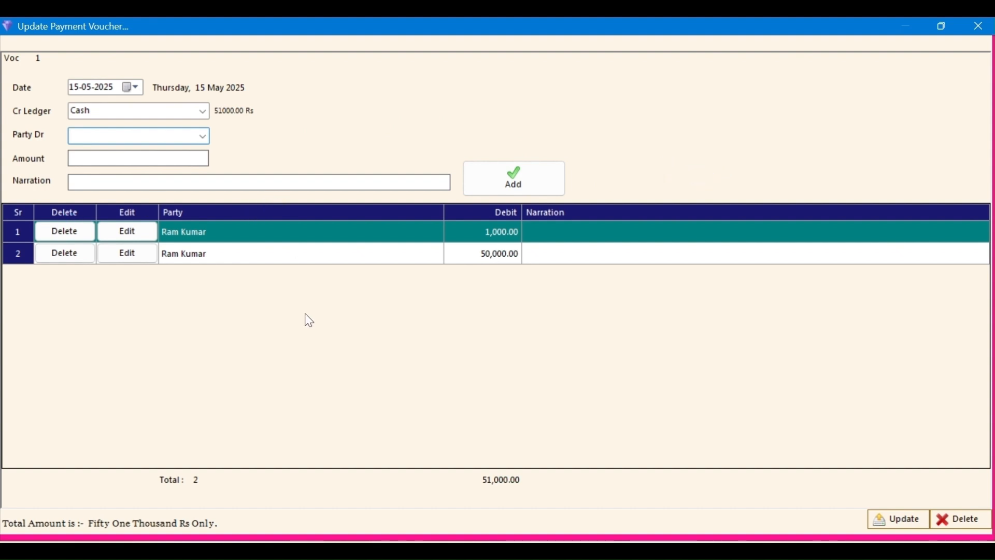
Step: Change the first payment line to 50,000 with narration 'old entry' and save the edit
left_click(279, 251)
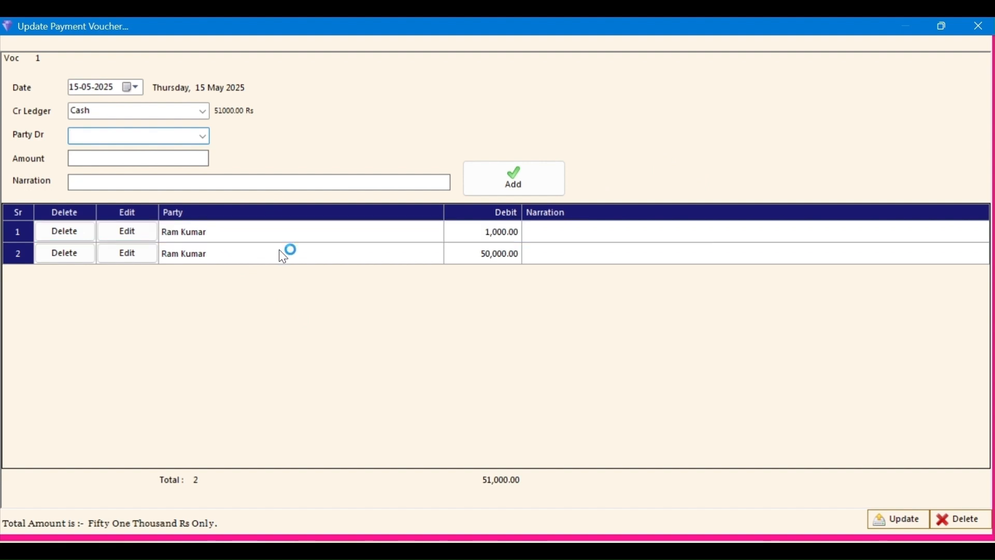
left_click(283, 234)
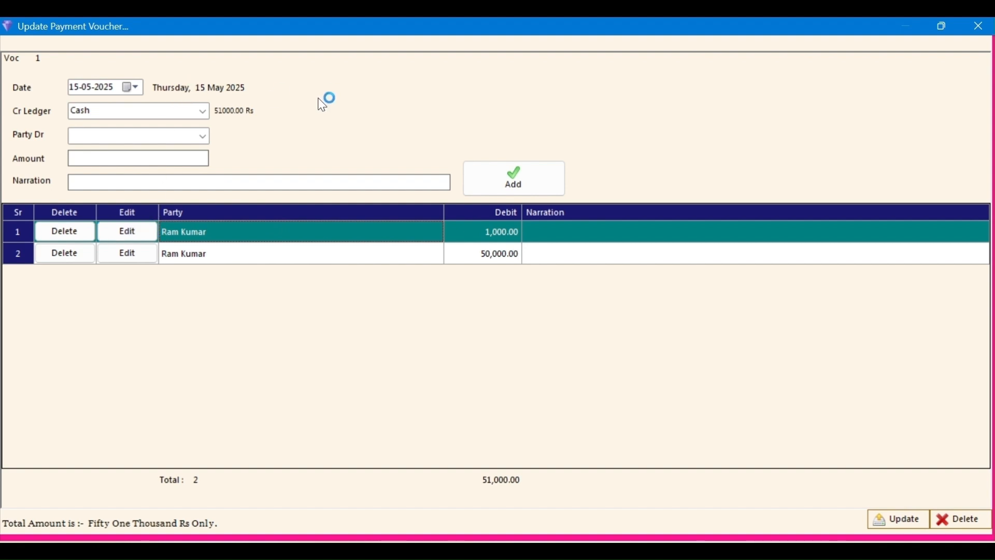
left_click(252, 249)
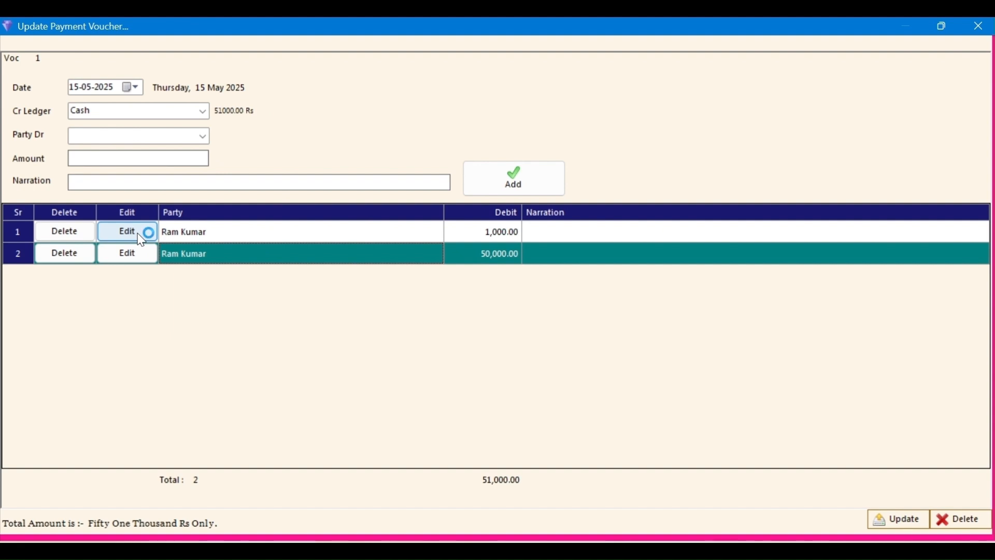
left_click(120, 158)
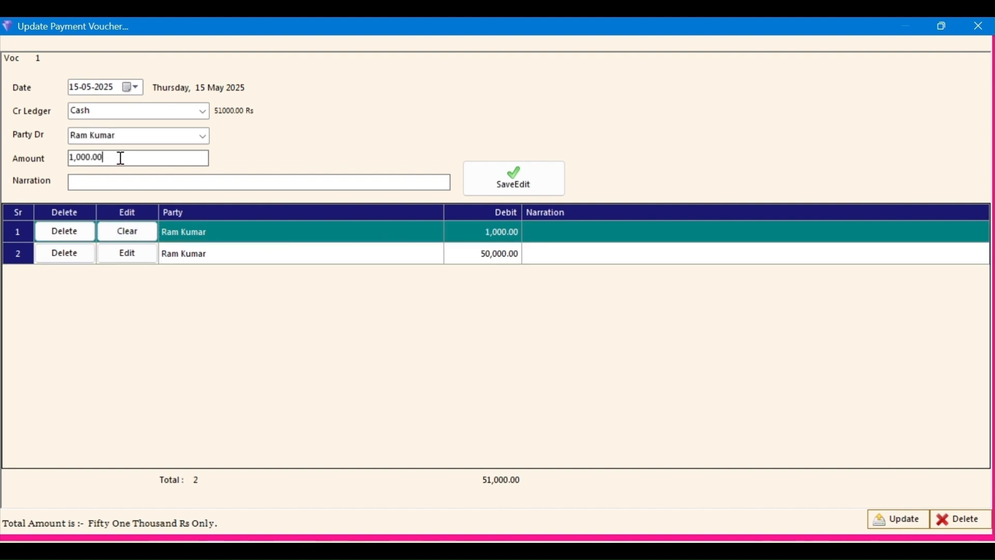
double_click(121, 158)
type("50000")
key("Tab")
type("old entry")
key("Tab")
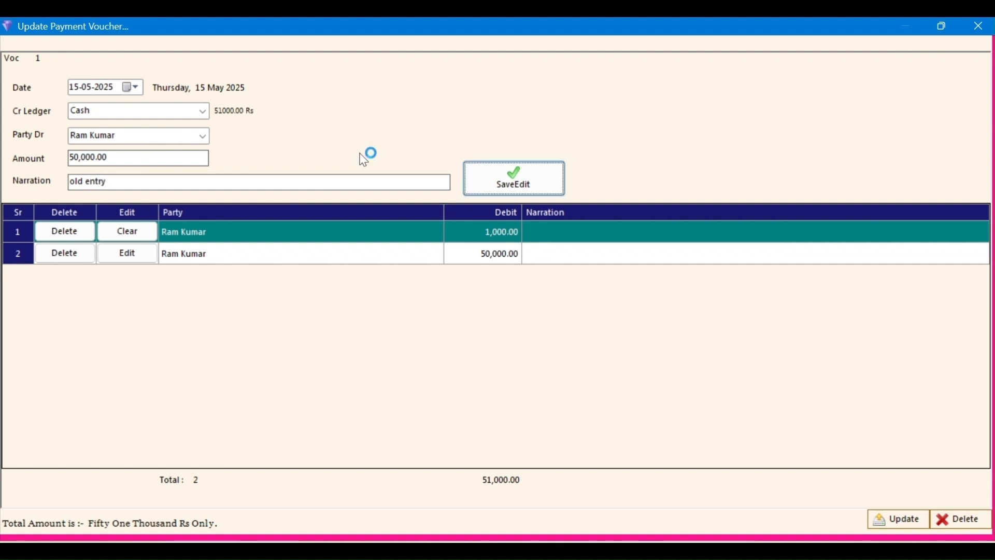
left_click(497, 178)
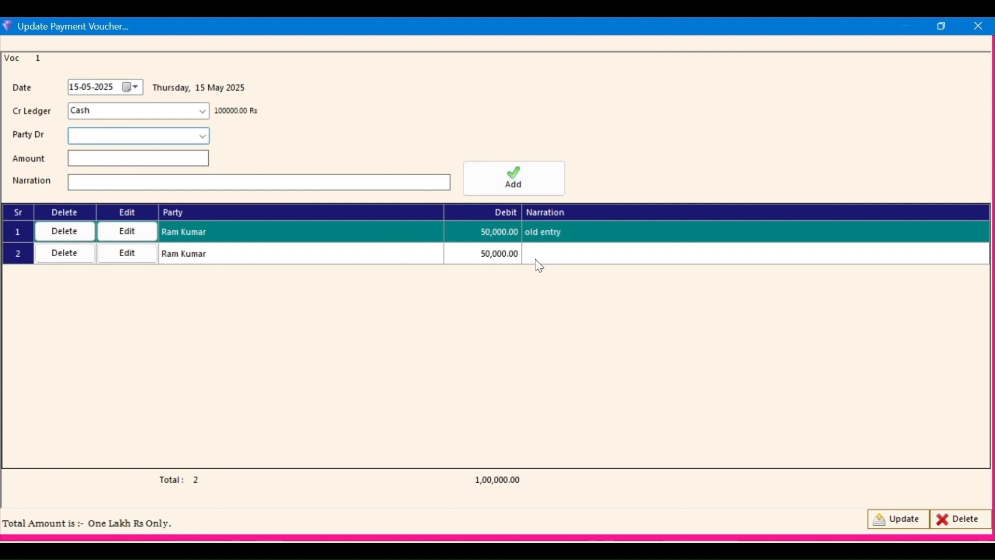
left_click(288, 255)
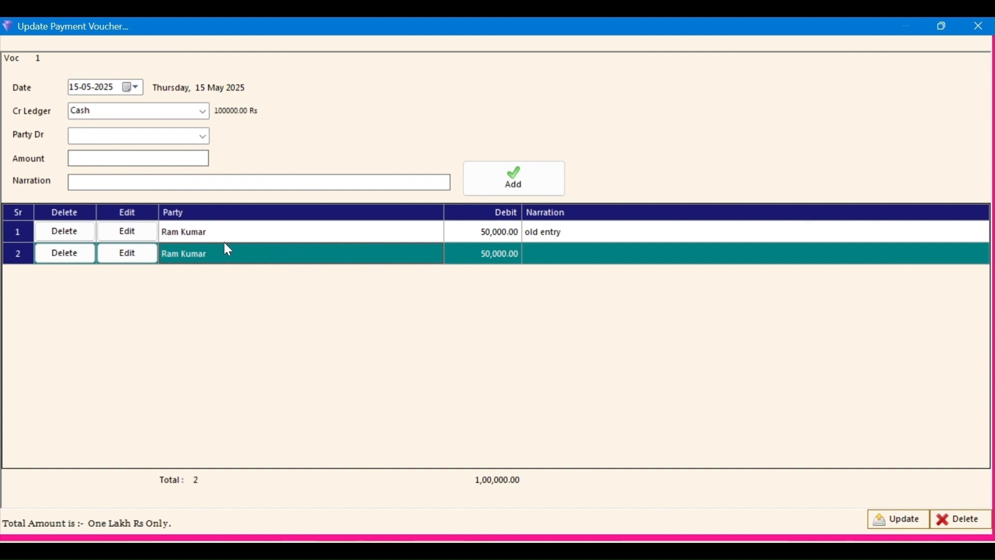
left_click(202, 231)
Step: Delete the duplicate second 50,000 payment line, keeping the first line
left_click(52, 232)
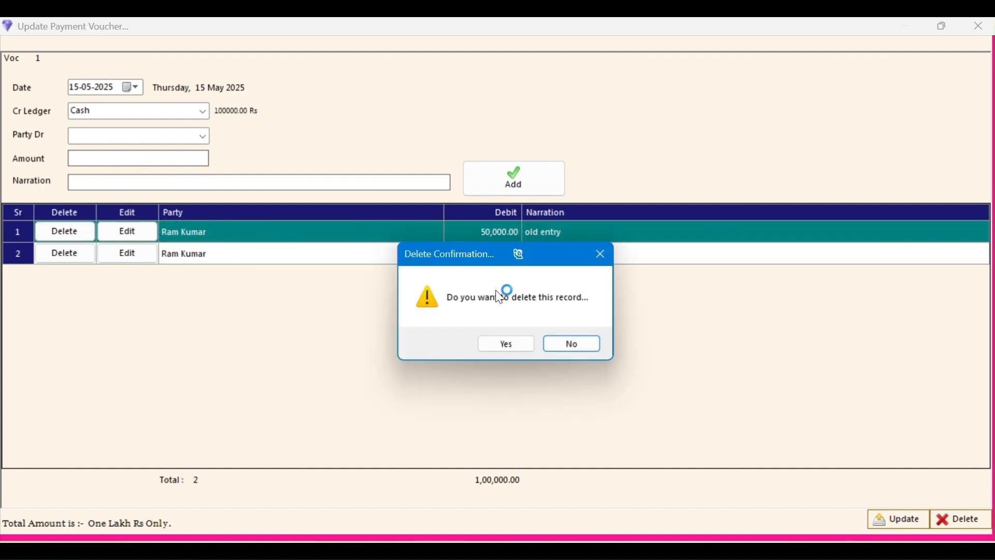
left_click(574, 347)
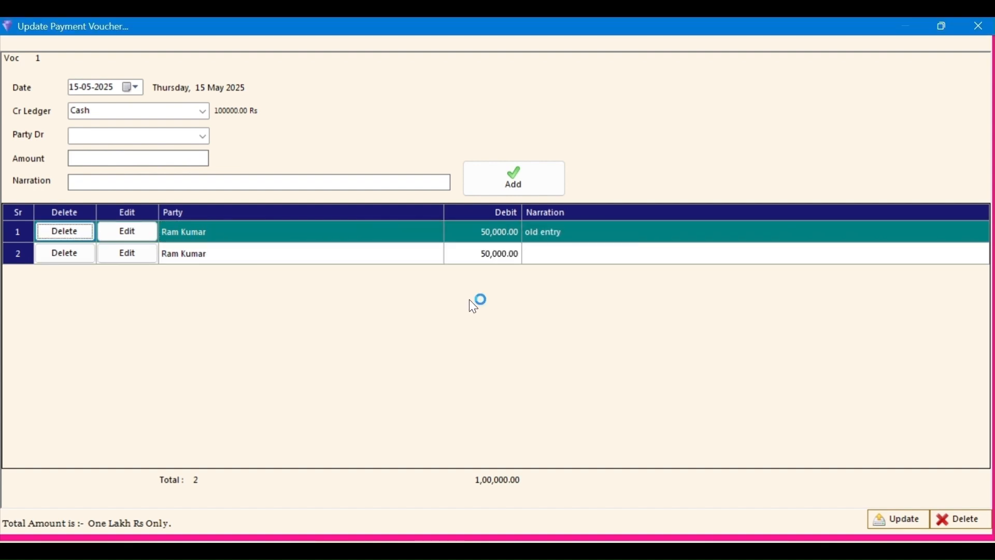
left_click(379, 255)
left_click(58, 255)
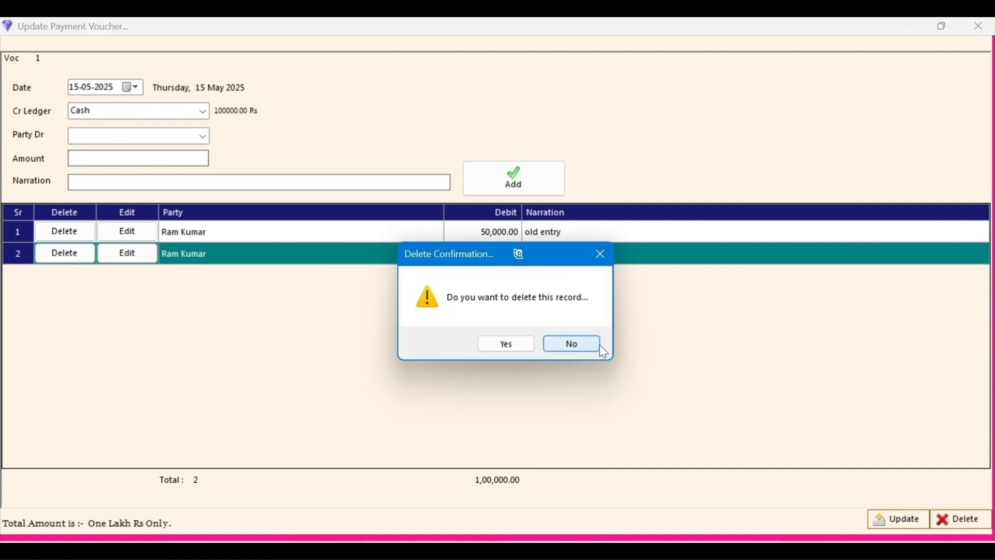
left_click(498, 343)
Step: Load the remaining line for editing and erase its 'old entry' narration
left_click(130, 232)
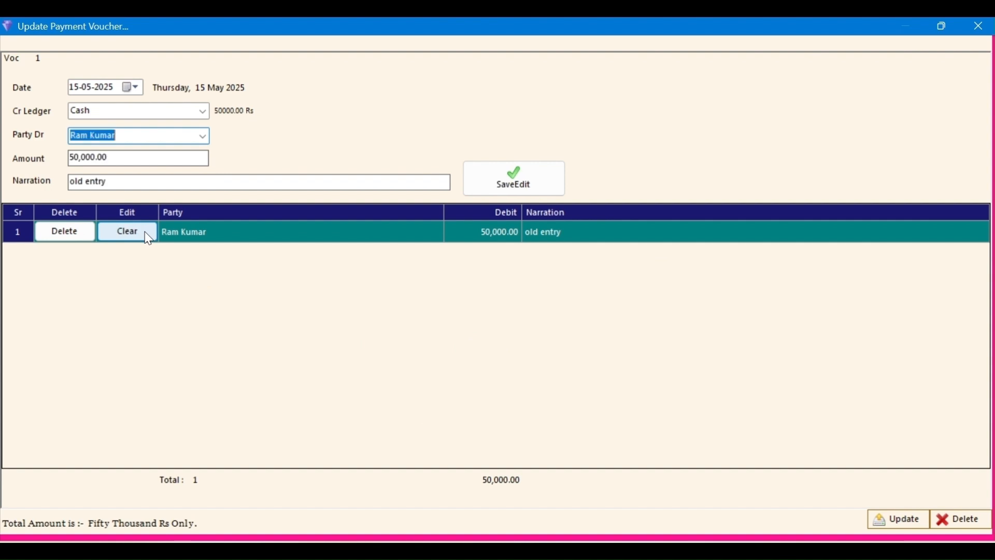
left_click(198, 182)
triple_click(135, 182)
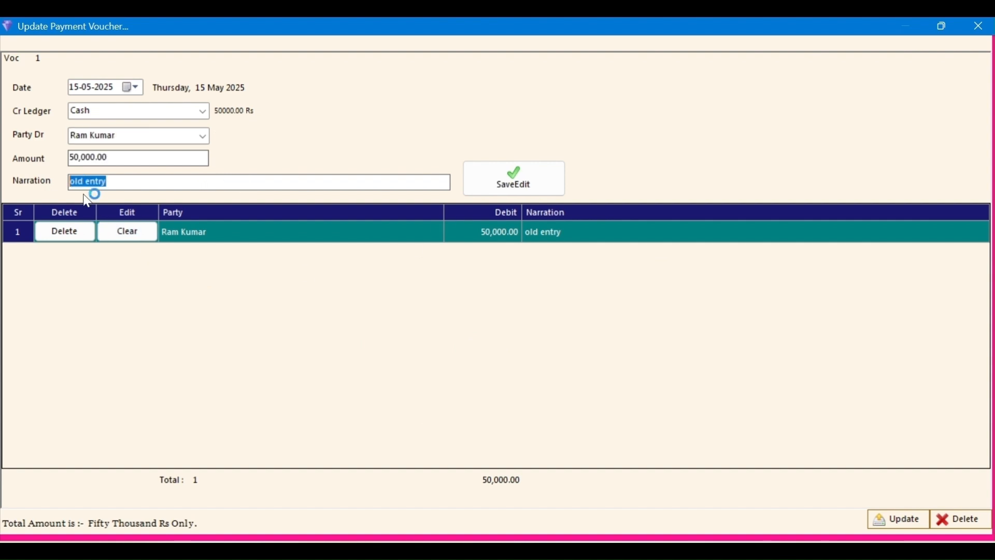
key("BackSpace")
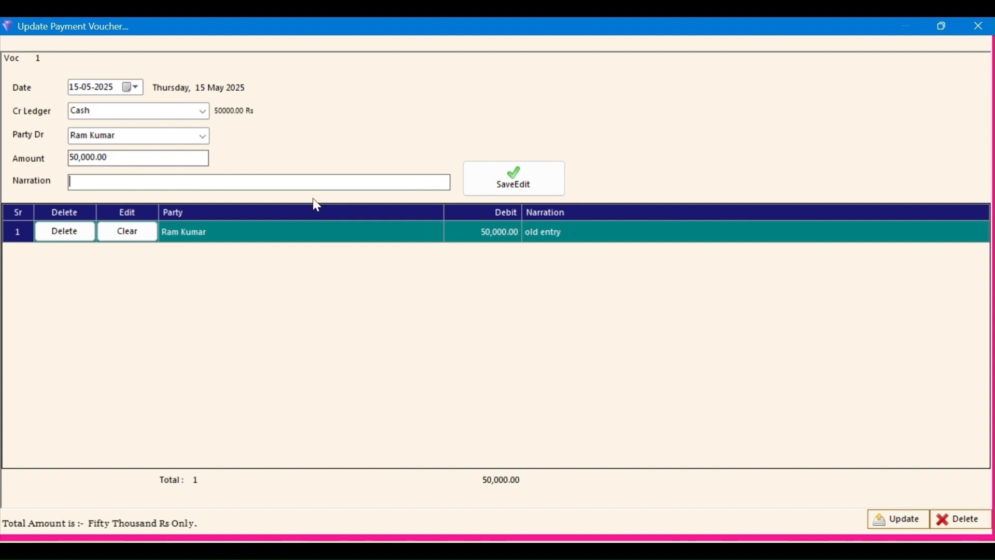
Step: Switch the 50,000 line's credit ledger to Bank Ac, add the cheque number as narration, and save
left_click(204, 111)
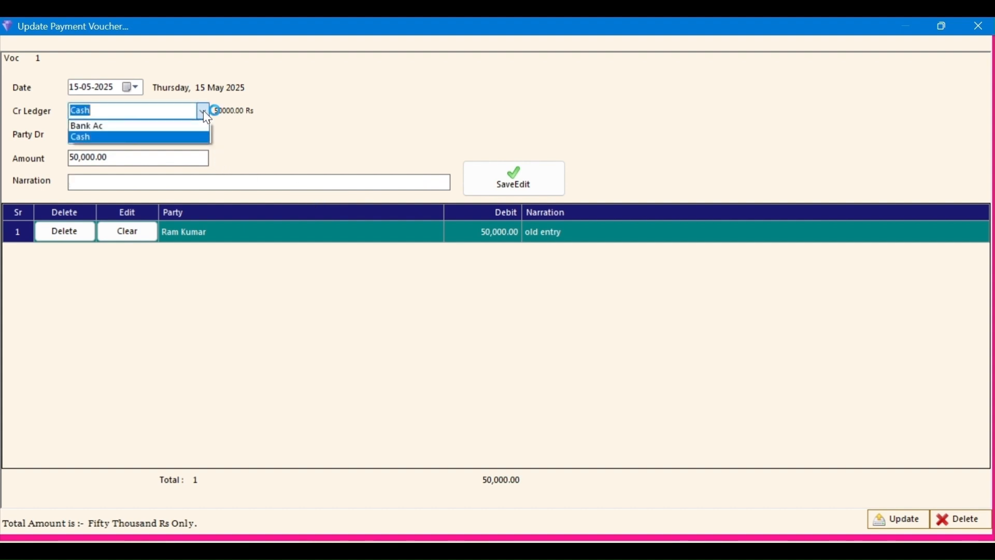
left_click(173, 126)
key("Return")
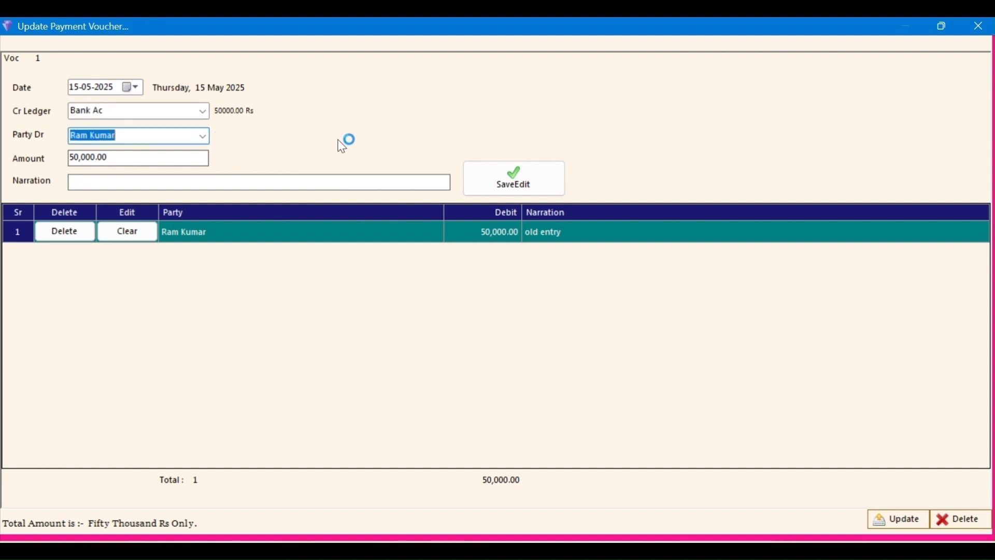
key("Return")
key("Return")
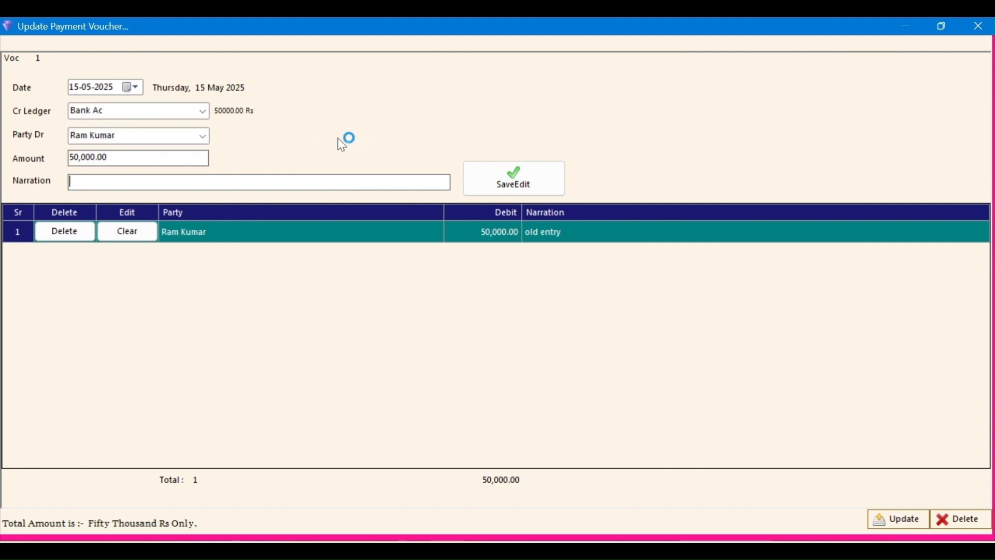
type("check no: 123456")
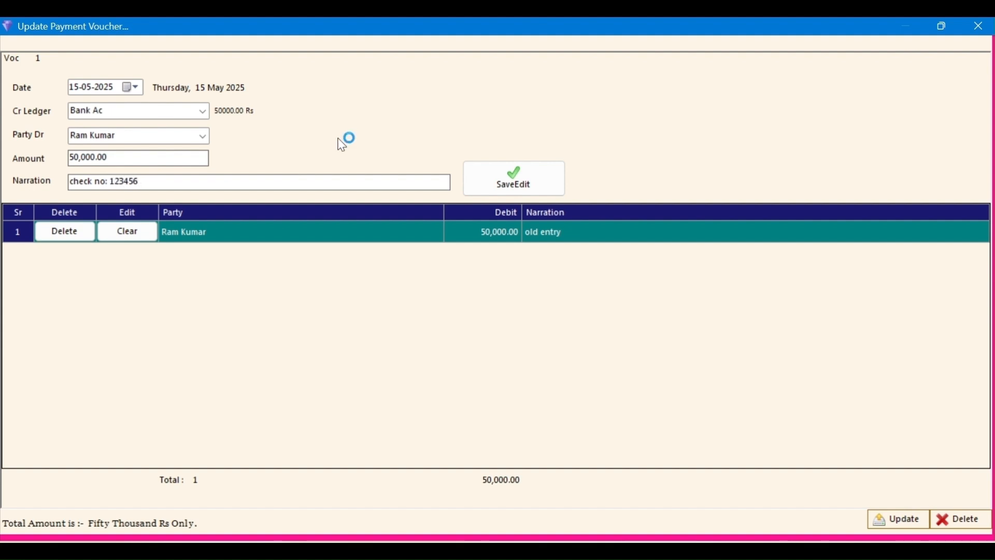
left_click(496, 181)
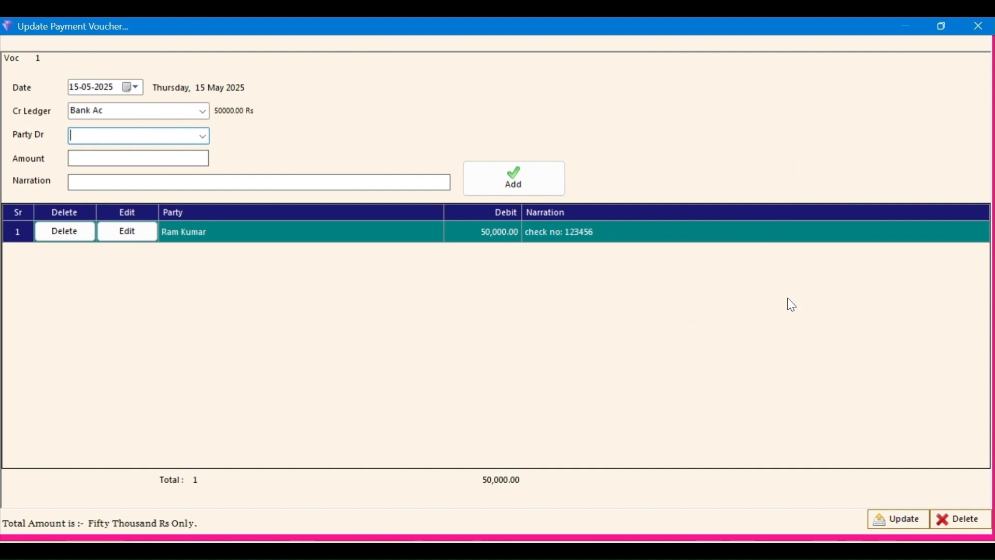
left_click(892, 524)
Step: Update the payment voucher, review the customer's Bank Ac entry in Ledger Detail, then close it
left_click(905, 524)
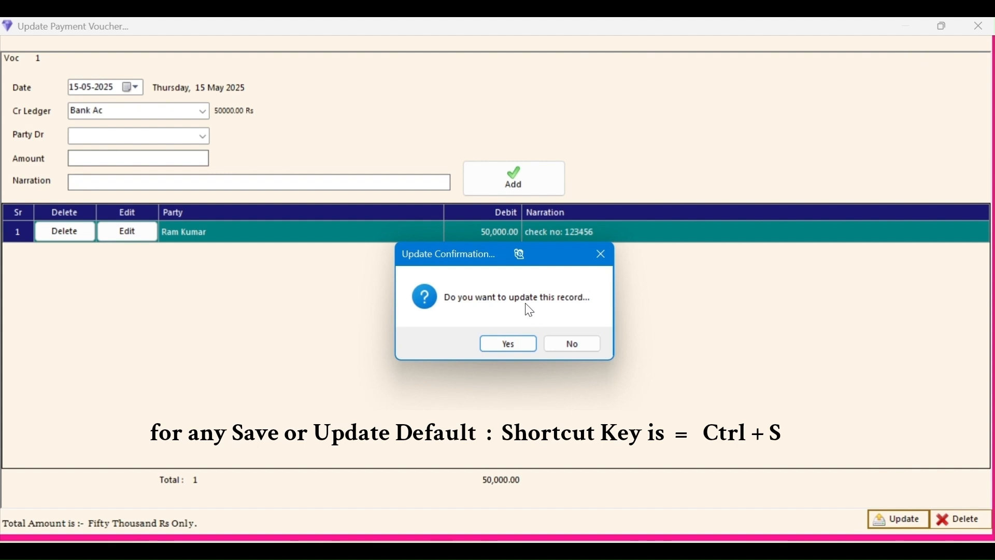
left_click(520, 344)
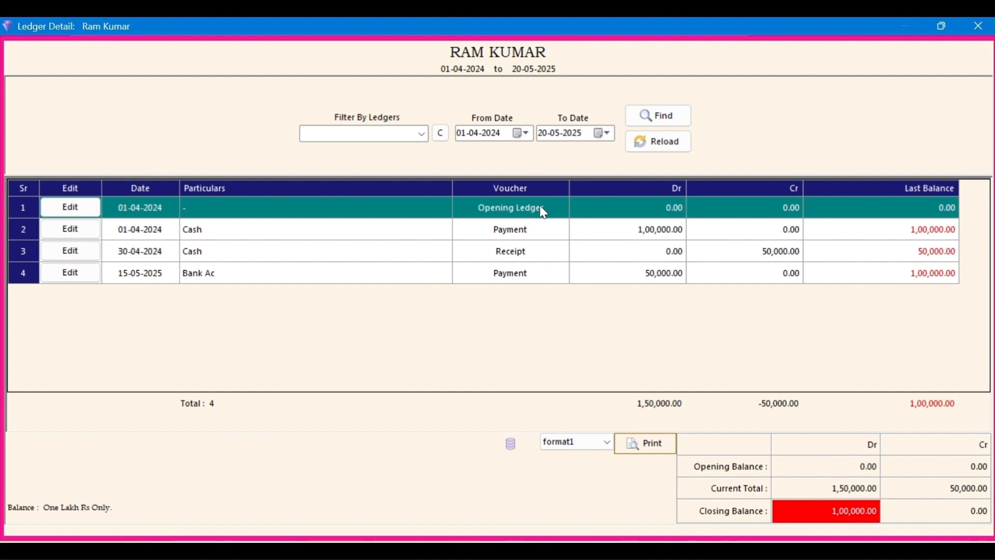
left_click(541, 276)
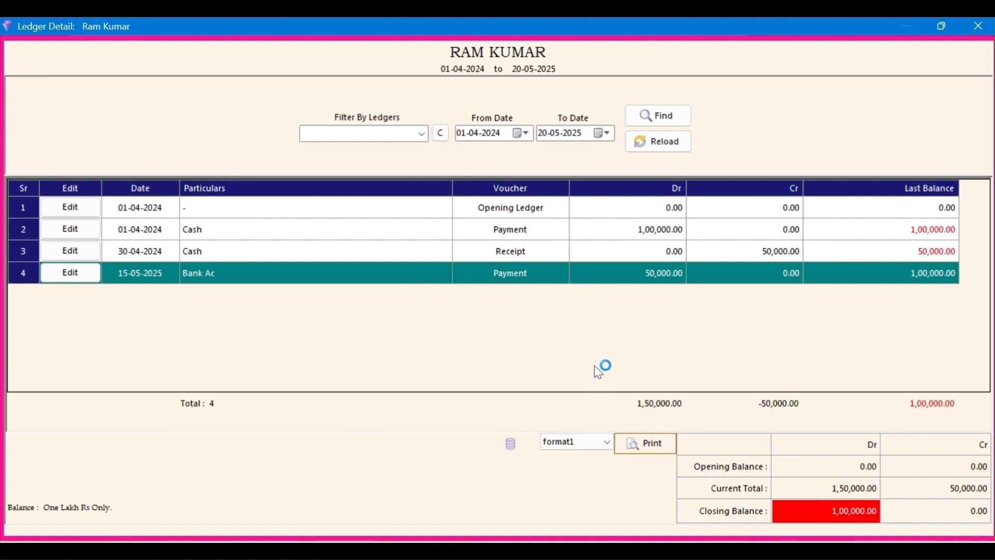
key("Escape")
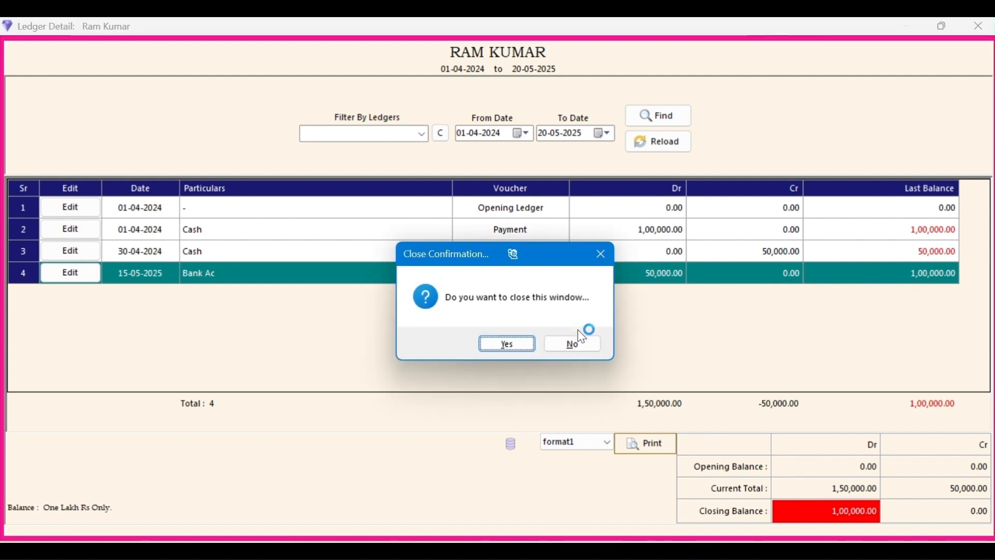
left_click(503, 343)
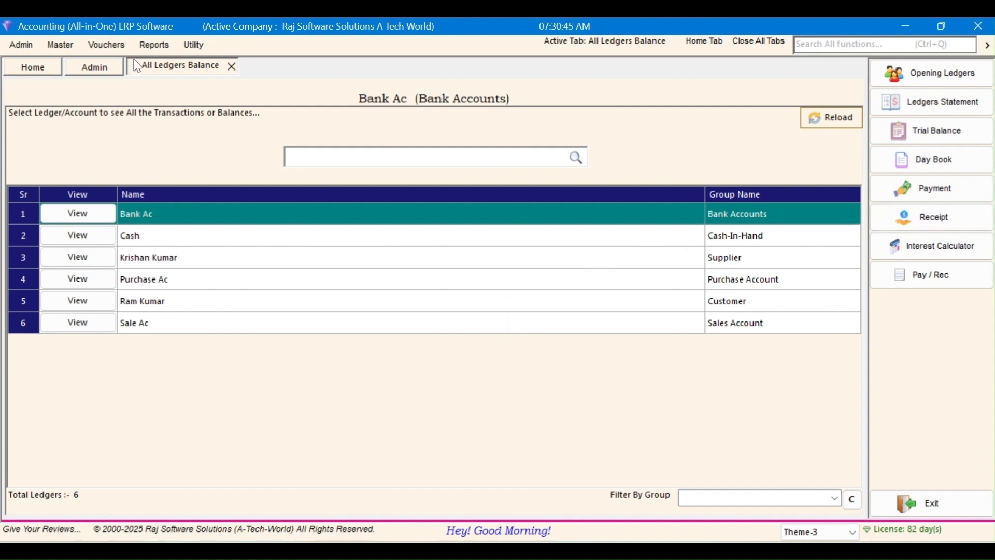
Step: Start a new receipt voucher dated 25-05-2025
left_click(115, 46)
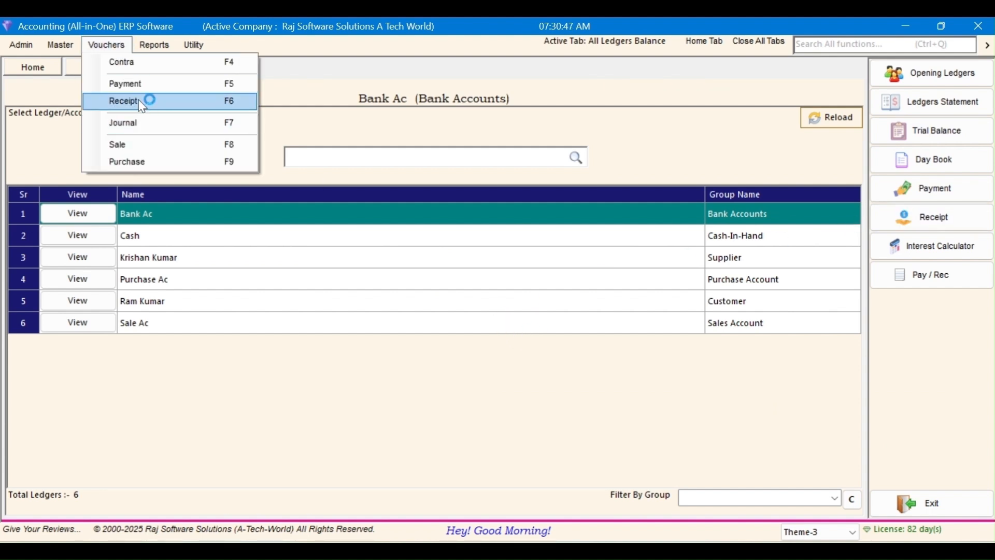
left_click(138, 100)
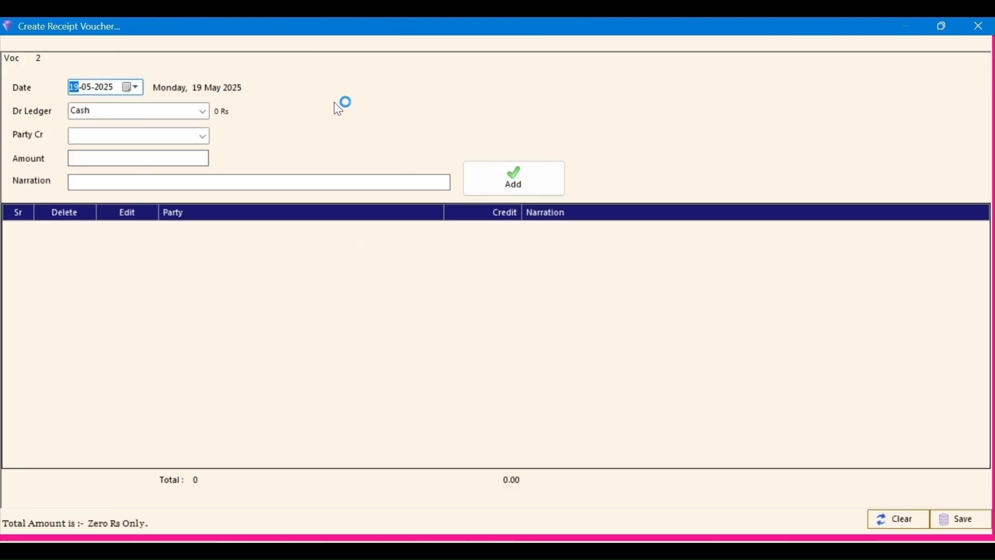
type("25")
key("Right")
type("04")
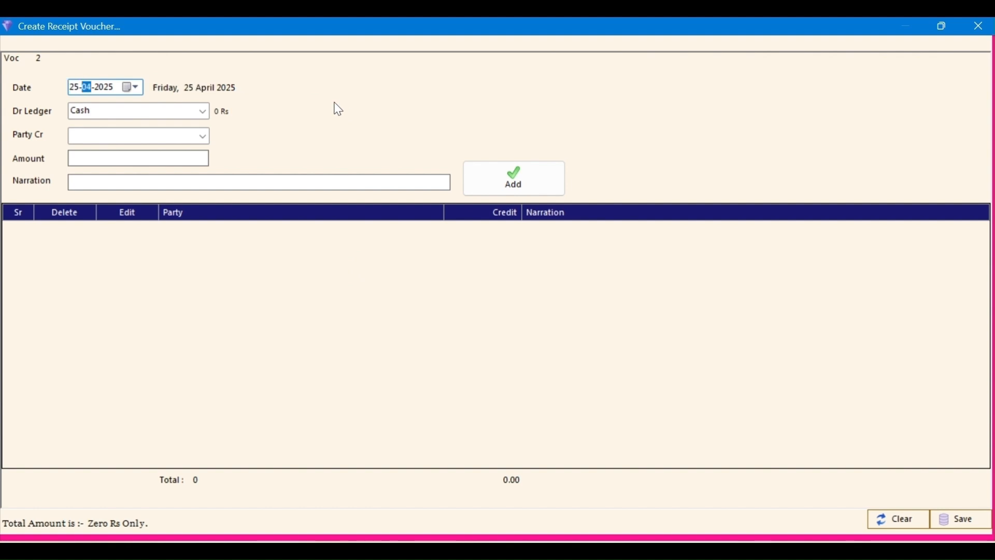
key("Right")
key("Left")
type("05")
key("Right")
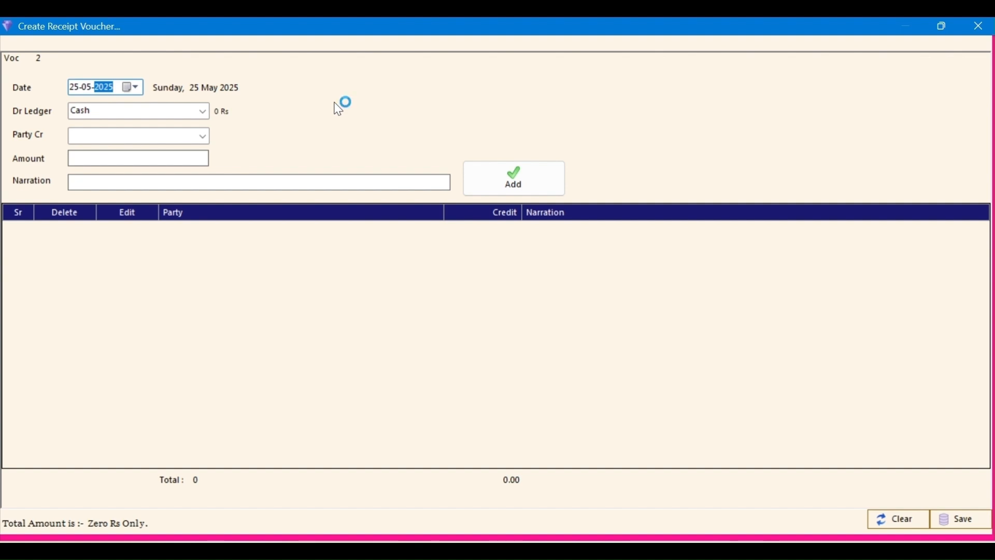
key("Tab")
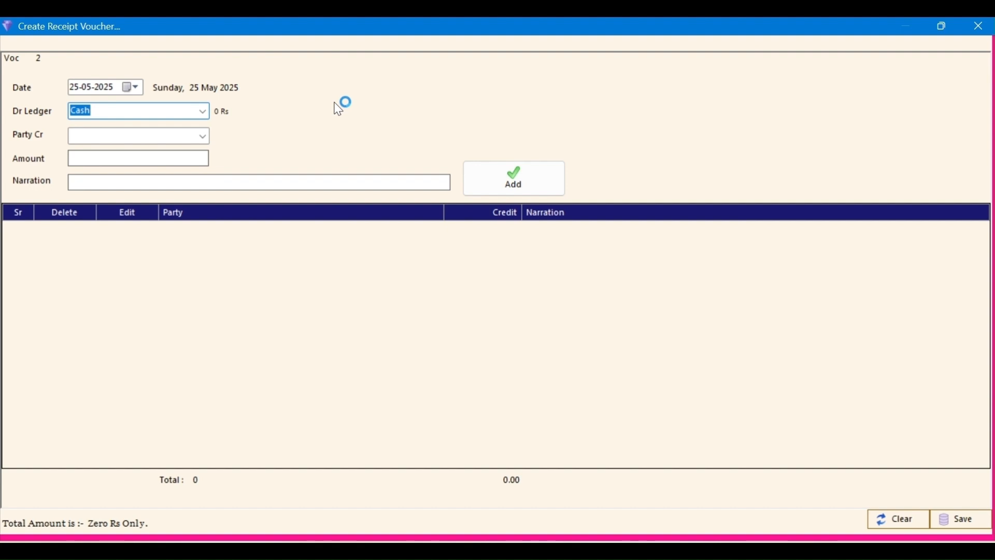
Step: Receive 20,000 in Cash from the customer, save it as voucher 2, and close the form
key("Tab")
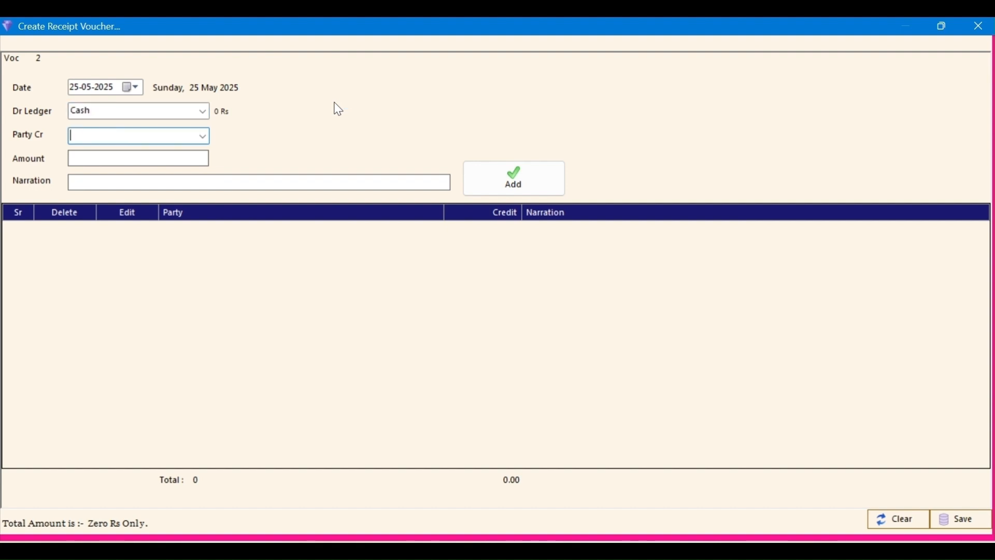
key("Tab")
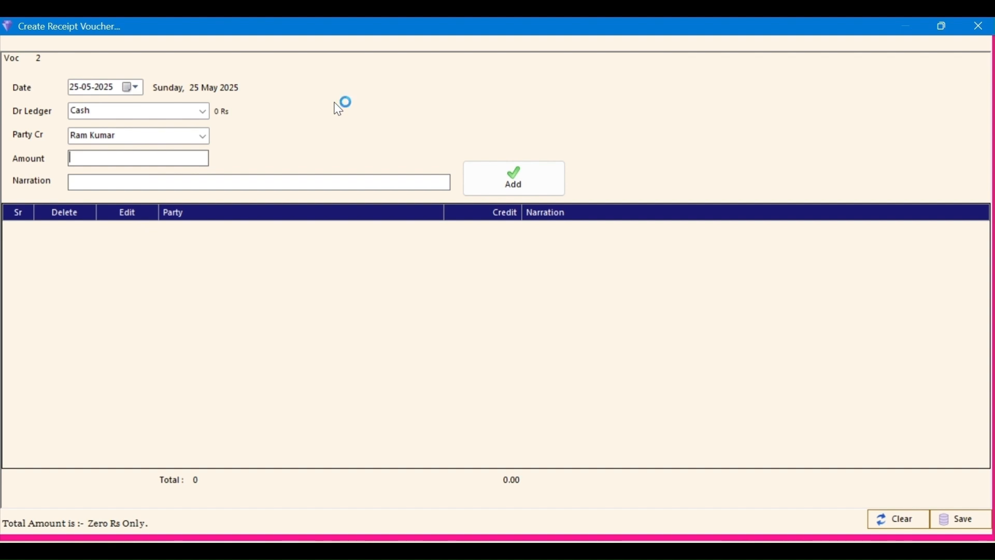
type("20000")
key("Return")
key("Return")
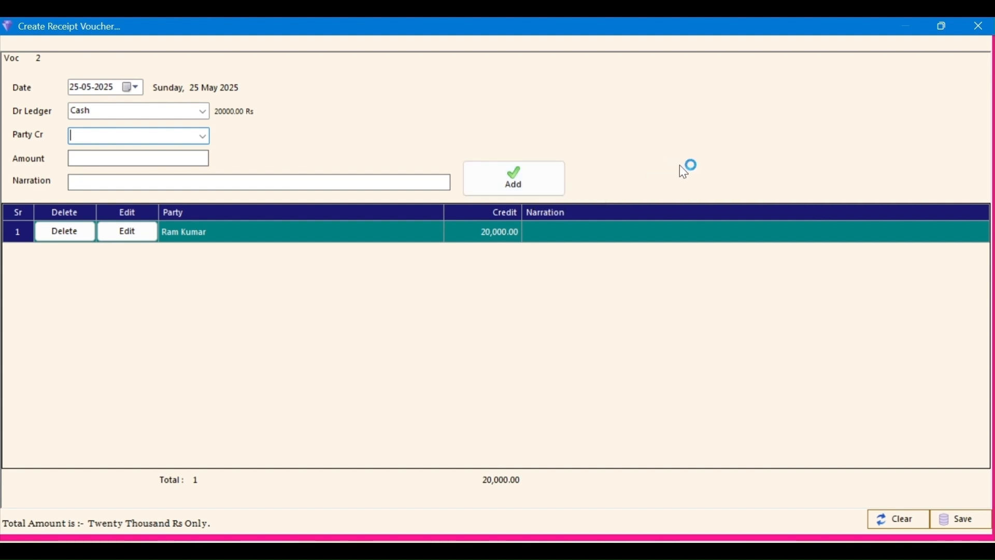
key("ctrl+s")
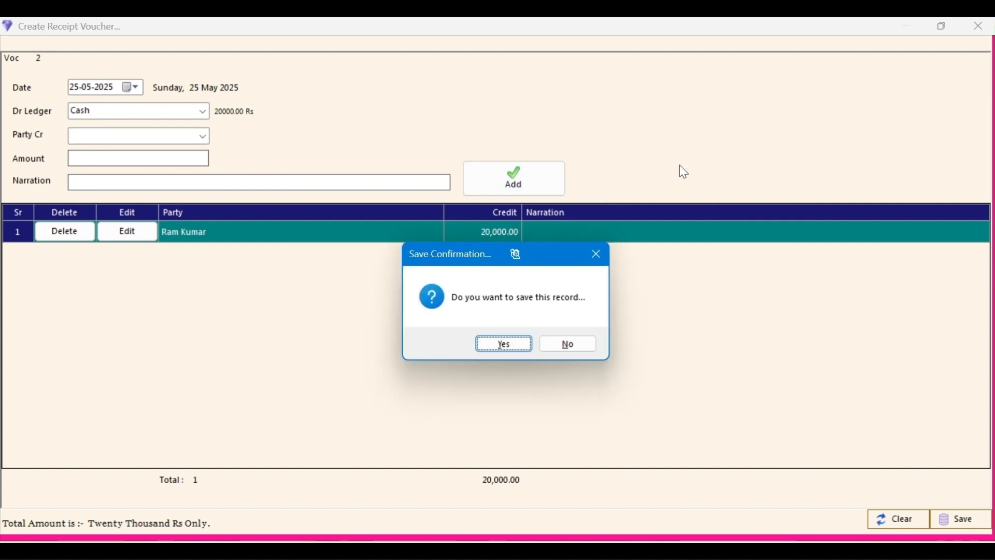
key("Return")
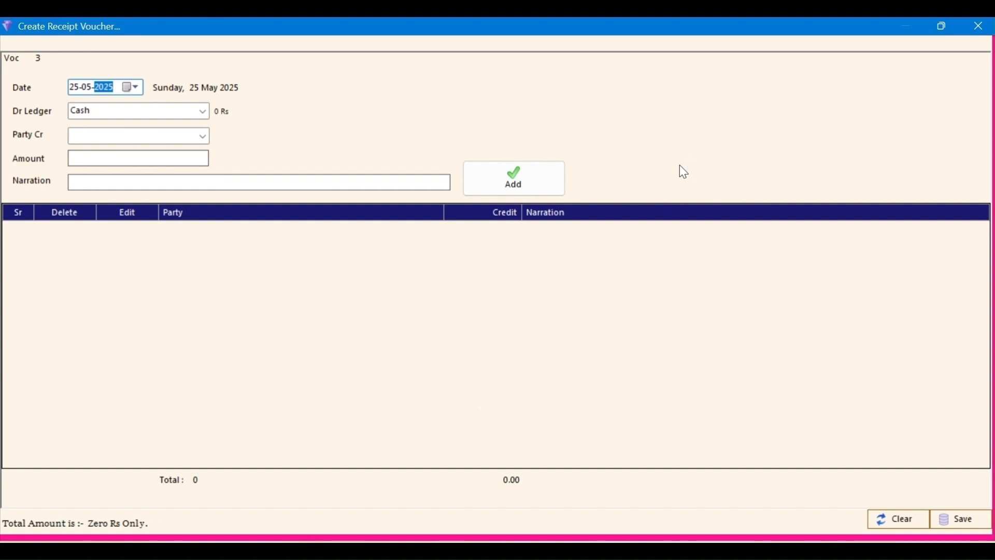
key("Escape")
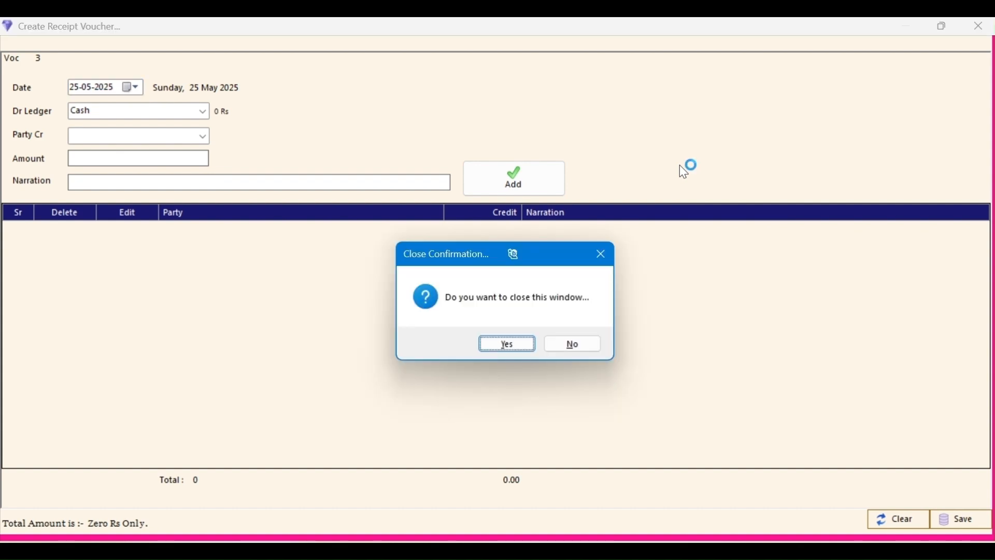
key("Return")
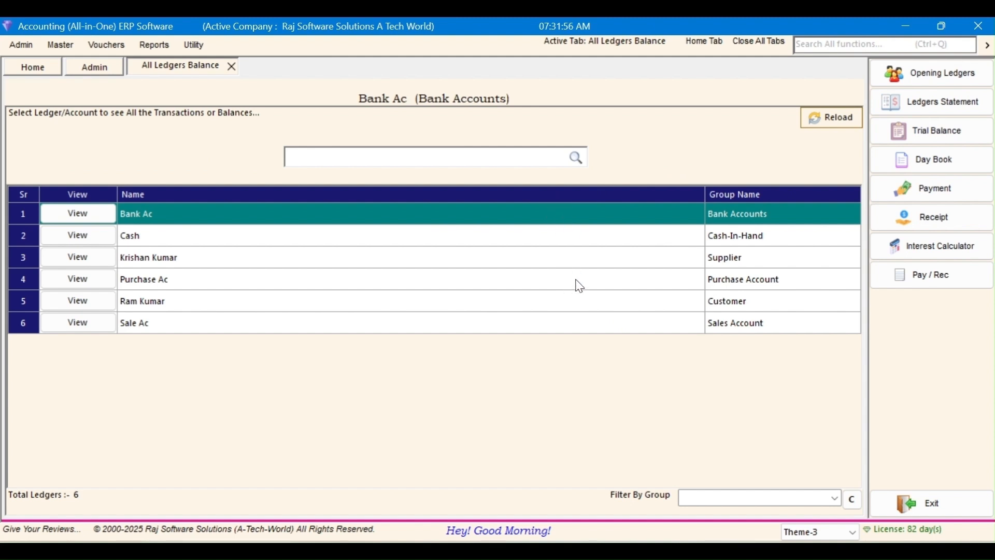
Step: Enter a new Cash payment voucher dated 30-05-2025 paying the customer 20,000
left_click(946, 184)
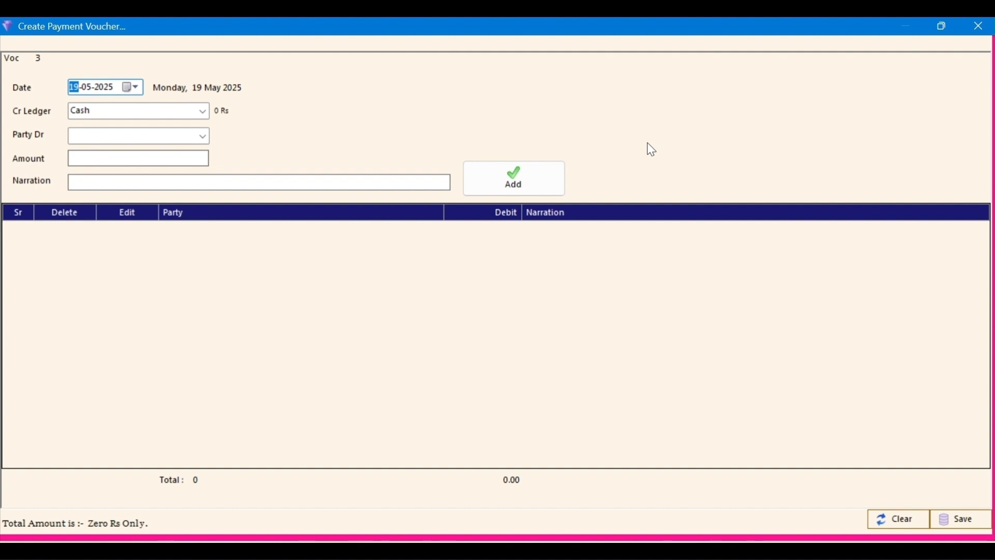
type("30")
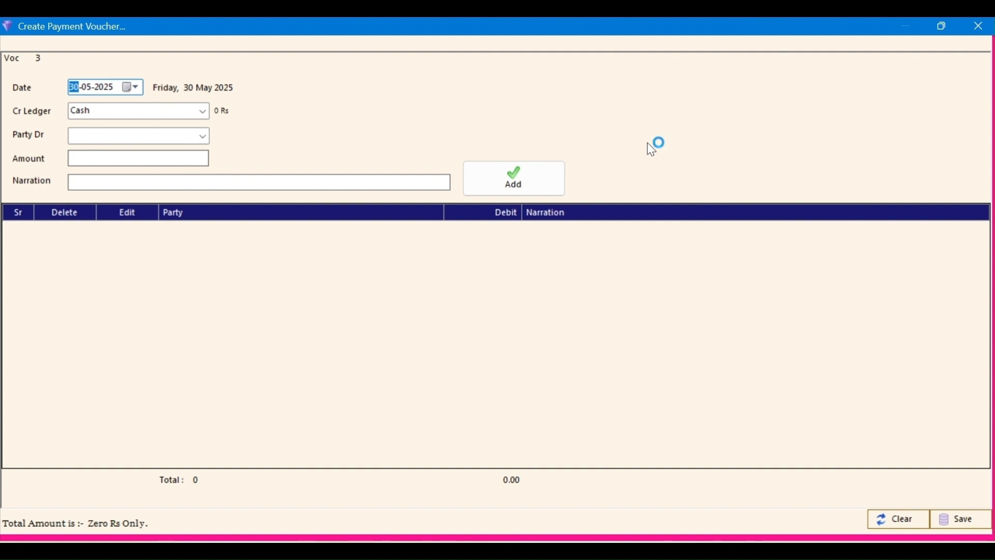
key("Right")
key("Right")
key("Return")
key("Return")
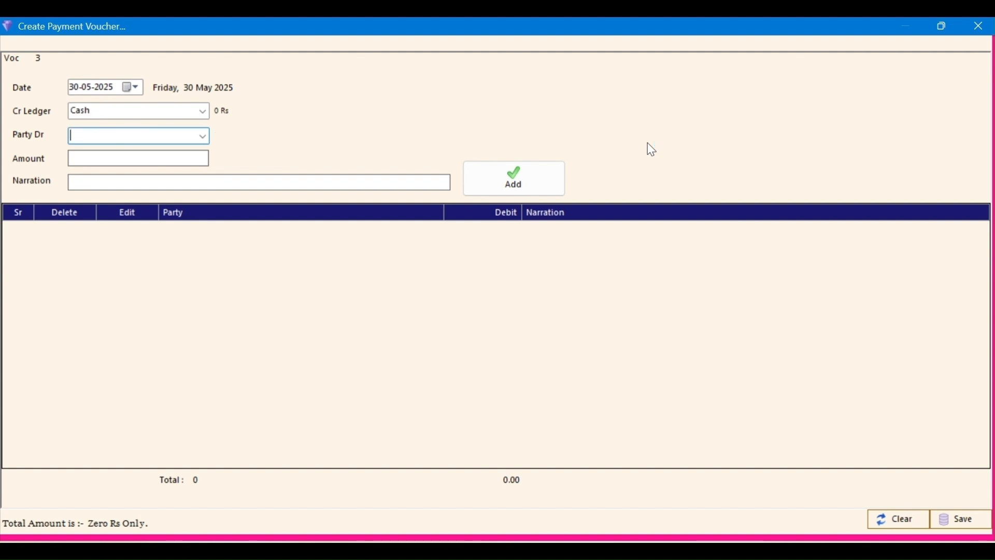
key("Return")
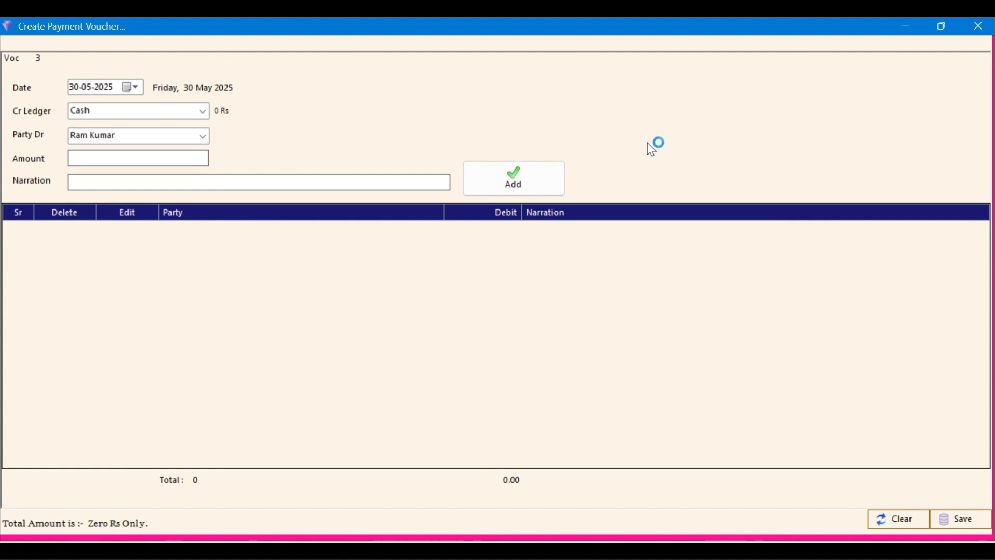
type("20,000")
key("Return")
key("Return")
key("Return")
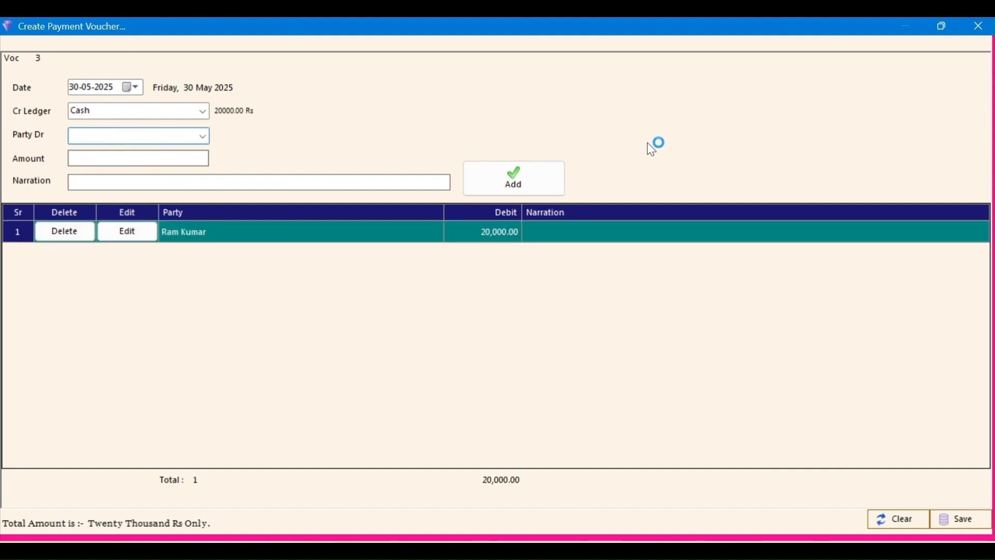
Step: Save the payment as voucher 3 and close the payment form
key("ctrl+s")
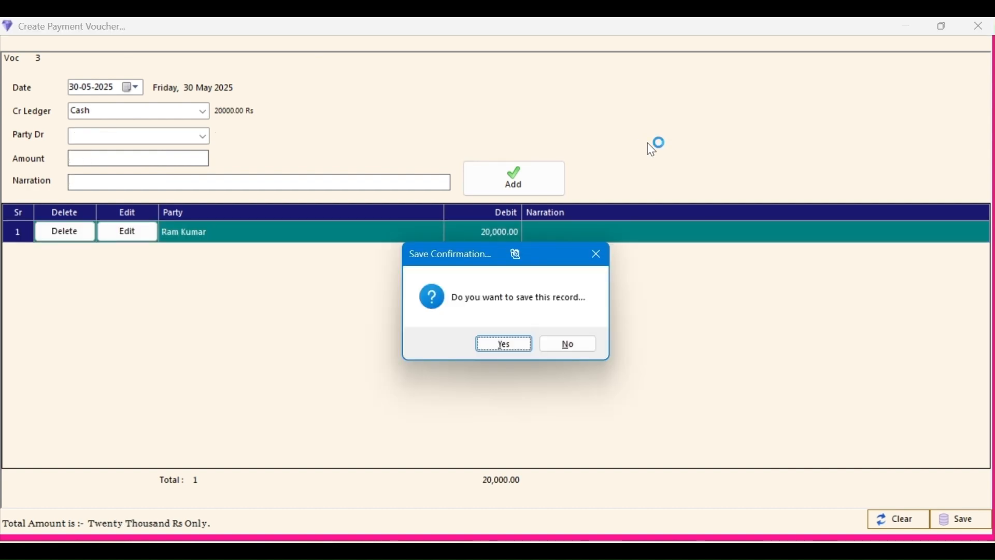
key("Return")
key("Escape")
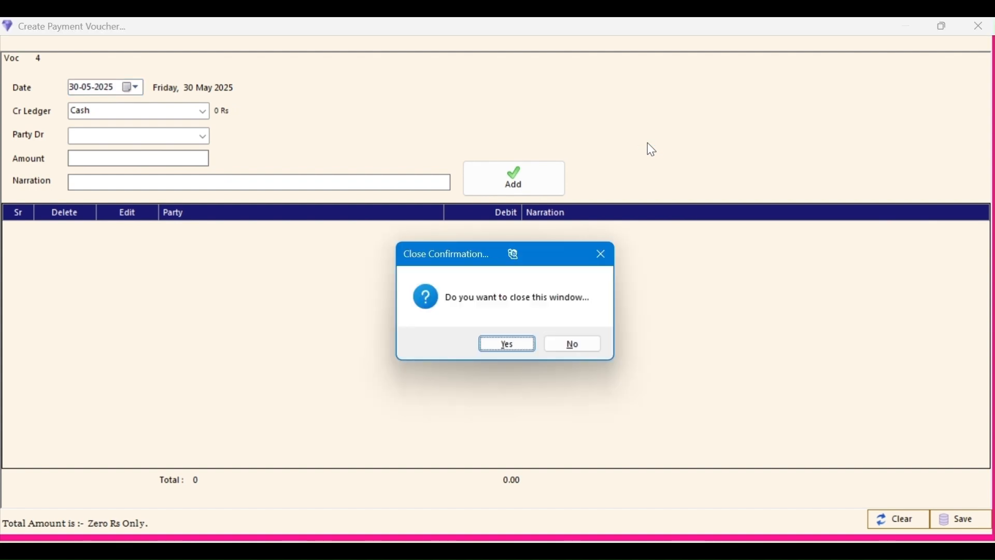
key("Return")
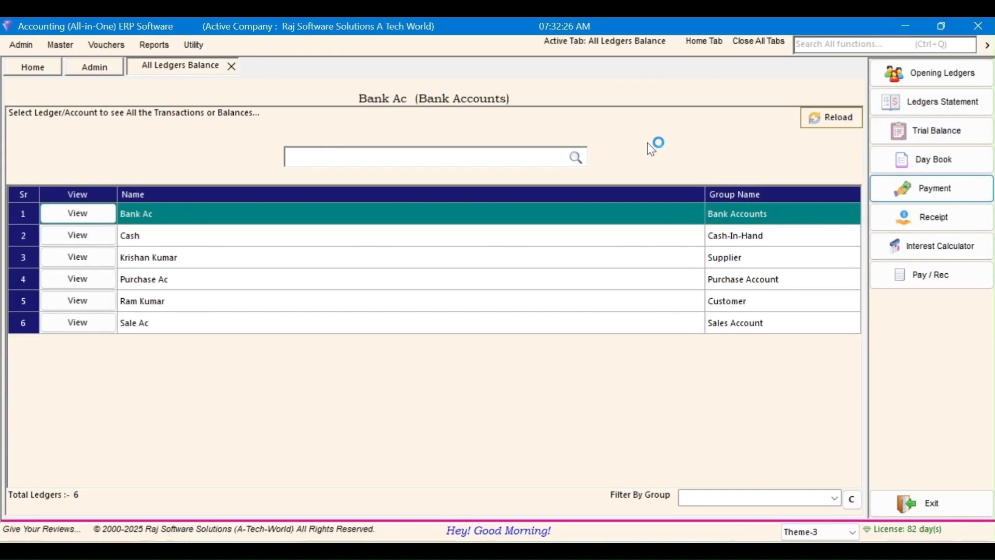
Step: Open the customer's ledger transactions for 01-04-2025 to 30-05-2025
left_click(240, 304)
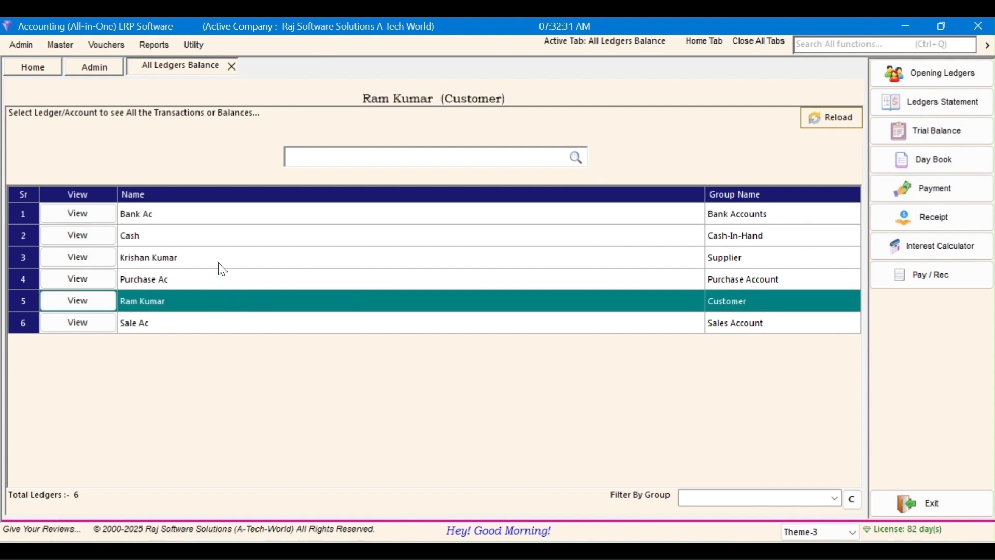
left_click(83, 302)
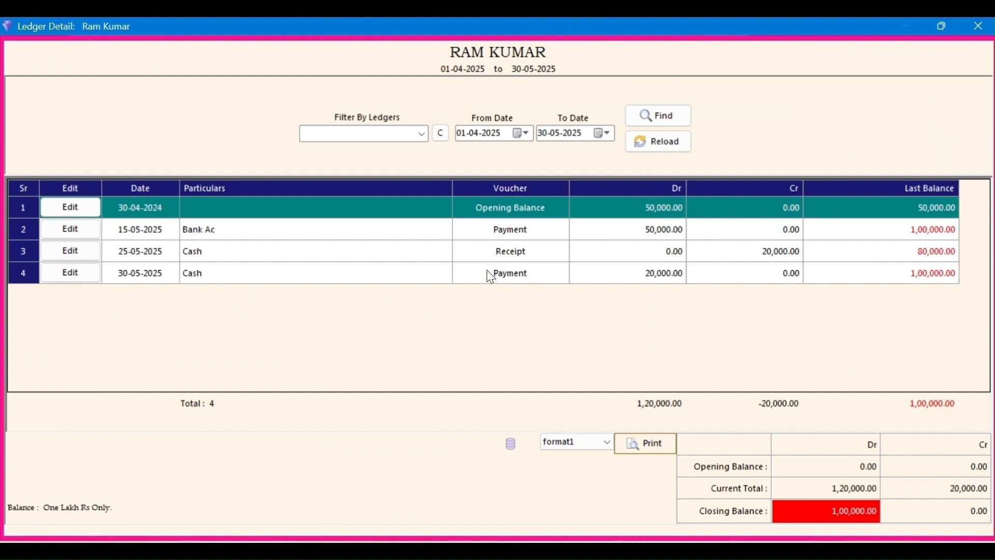
left_click(160, 257)
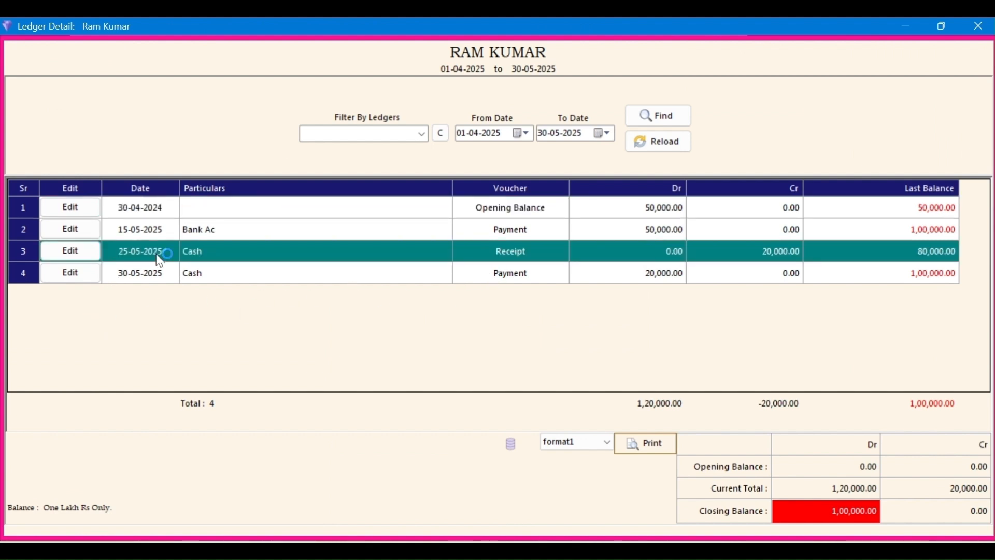
left_click(156, 281)
left_click(153, 237)
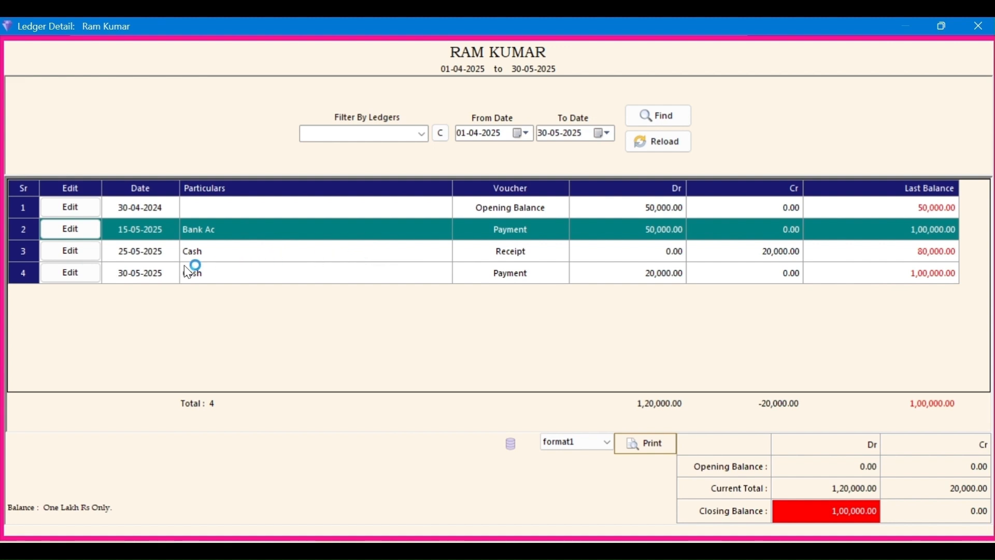
Step: Review the 15-05, 25-05 and 30-05 entries, then change the From Date year to 2024
left_click(195, 253)
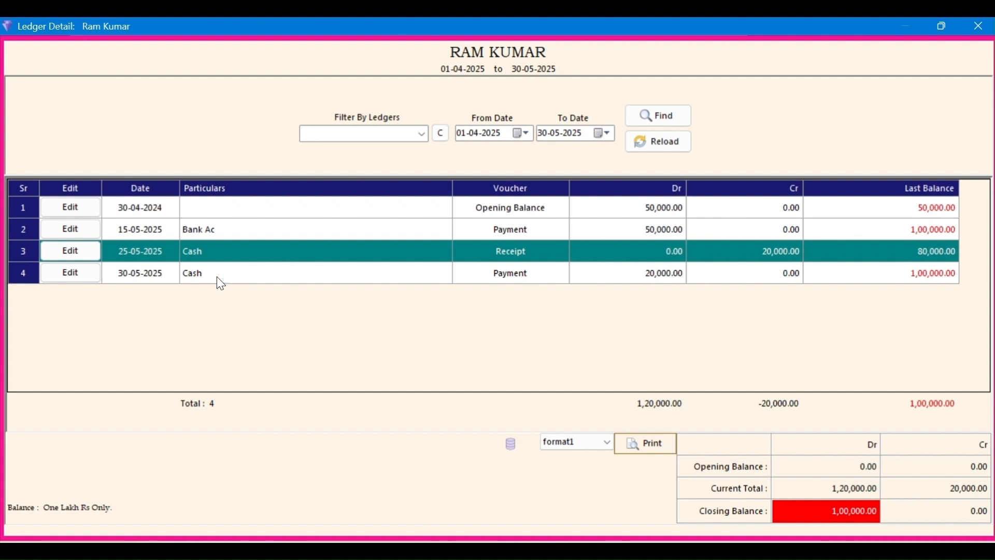
left_click(217, 275)
left_click(234, 232)
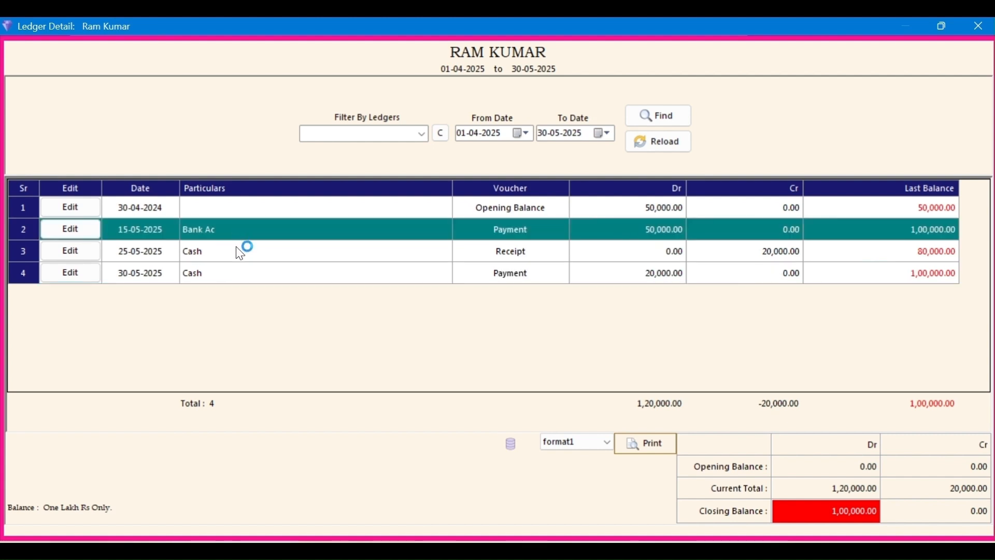
left_click(242, 251)
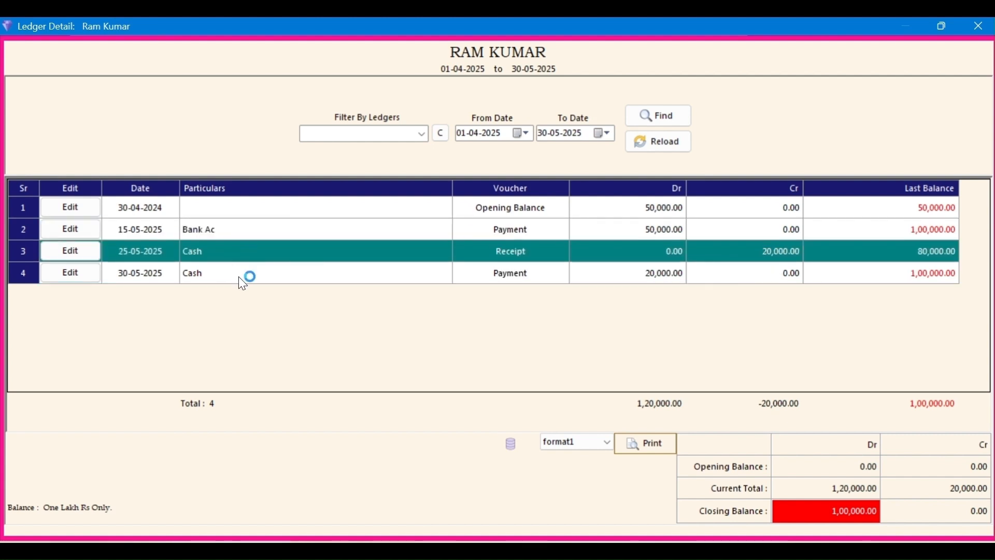
left_click(241, 284)
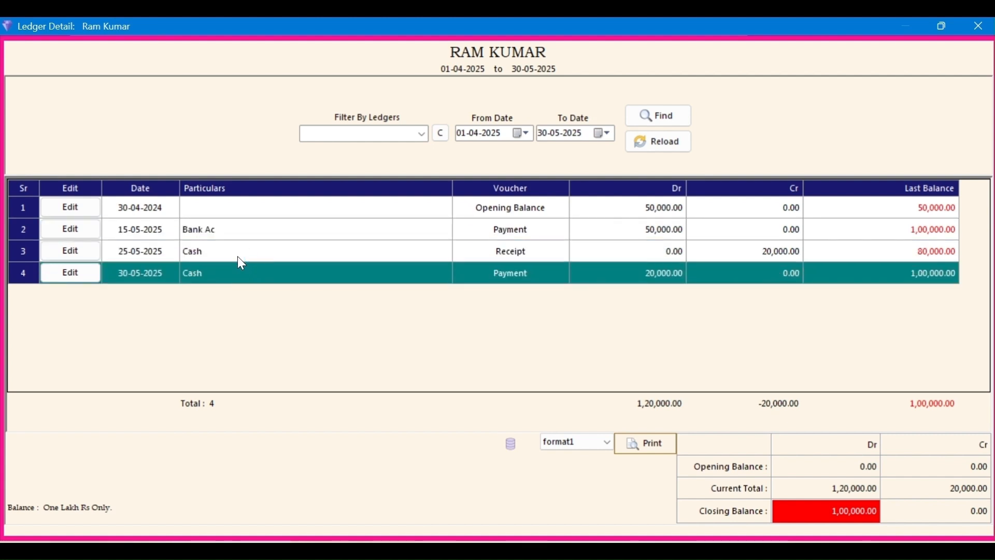
left_click(241, 239)
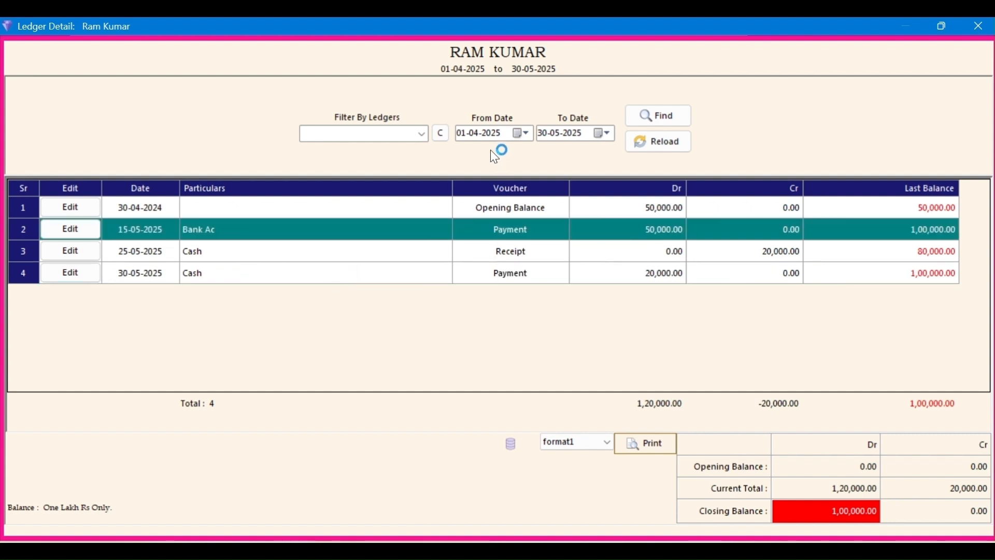
left_click(493, 134)
key("Down")
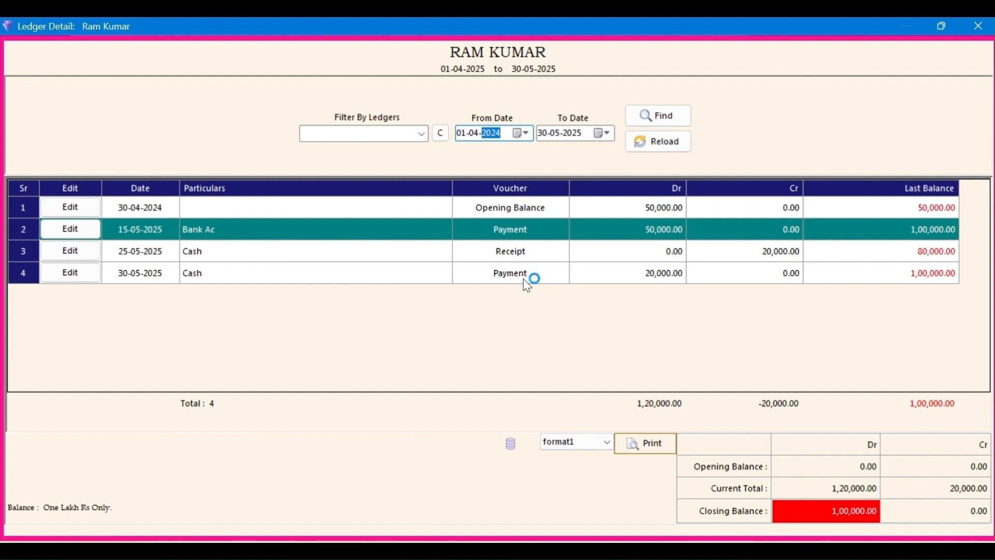
Step: Reload the customer's ledger from 01-04-2024, review all six entries, and request closing it
left_click(638, 116)
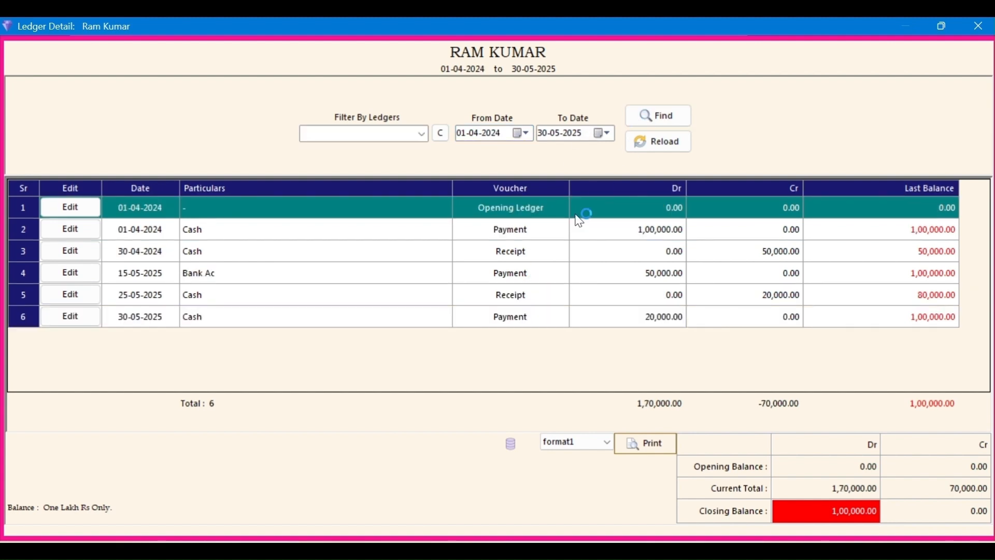
left_click(160, 237)
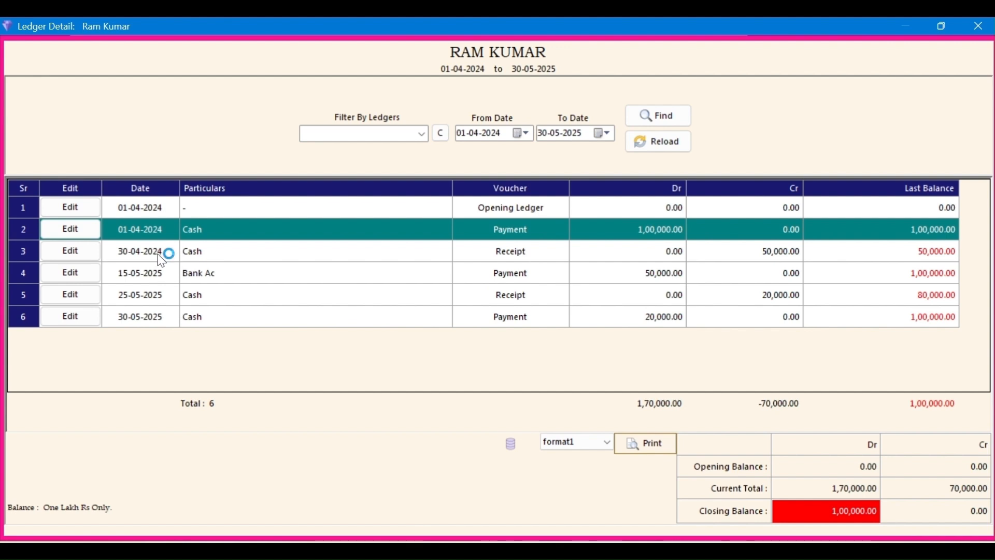
left_click(162, 259)
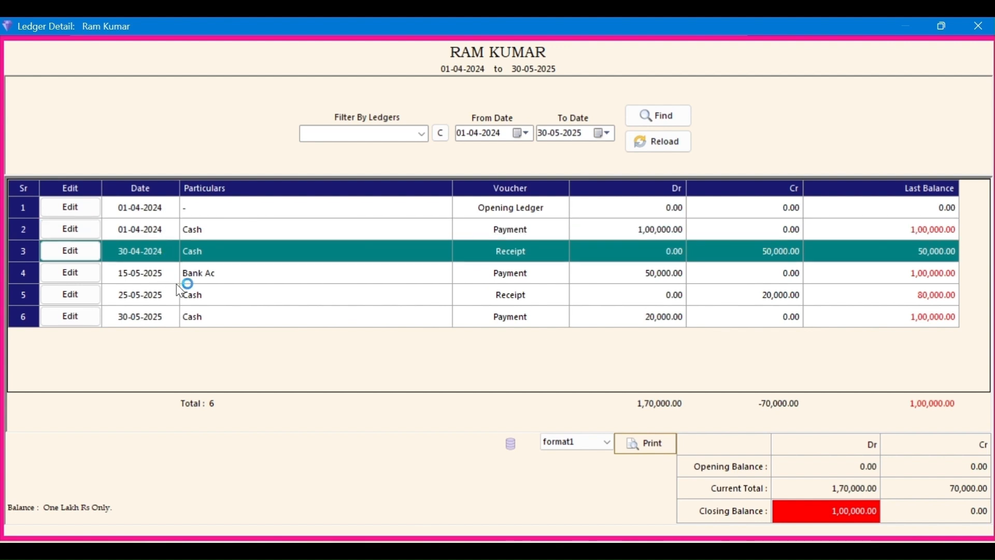
left_click(244, 282)
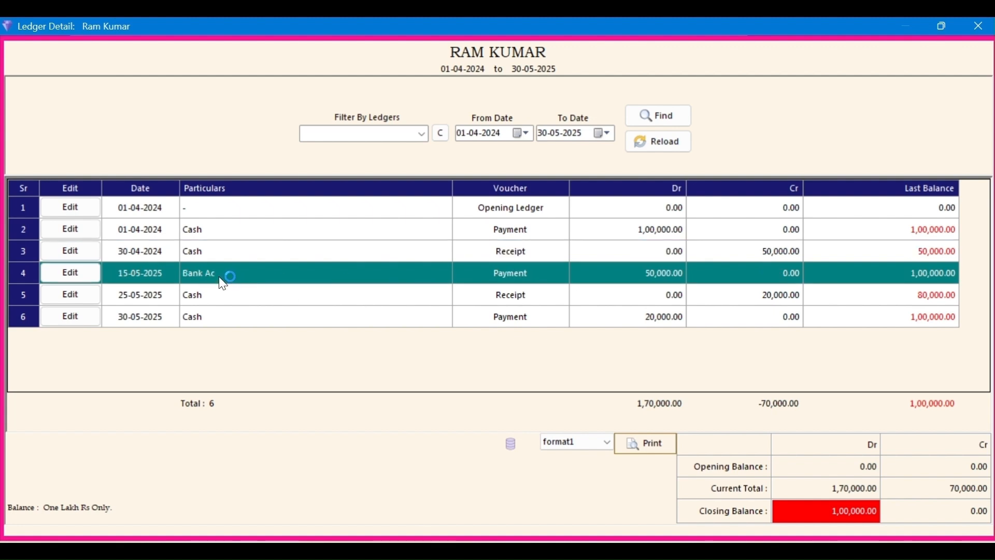
left_click(265, 303)
left_click(267, 315)
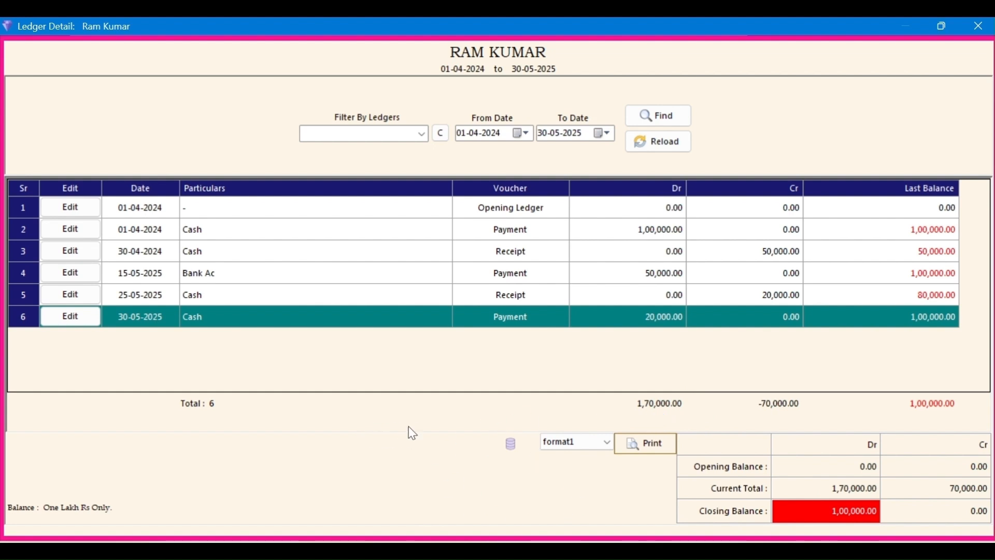
left_click(423, 302)
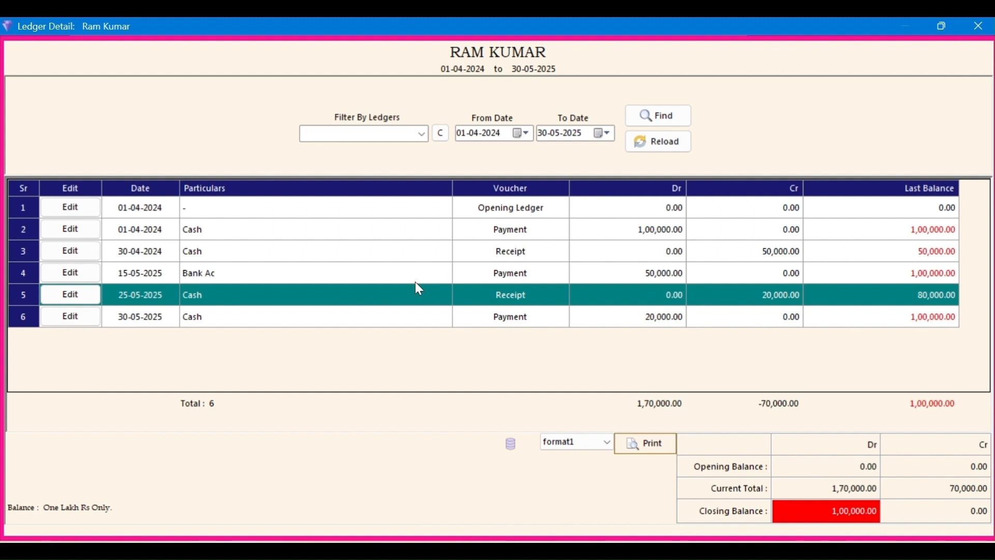
left_click(579, 265)
left_click(554, 239)
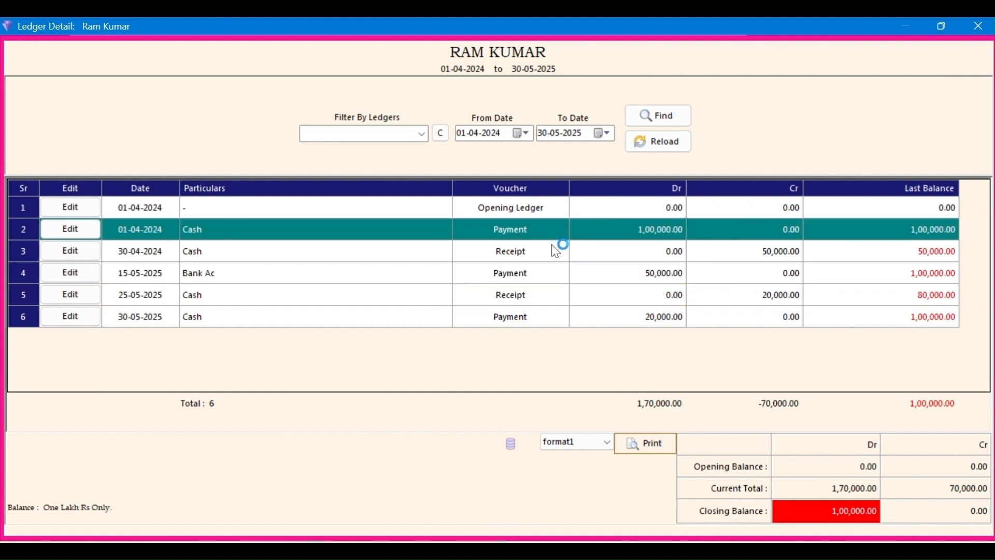
key("Escape")
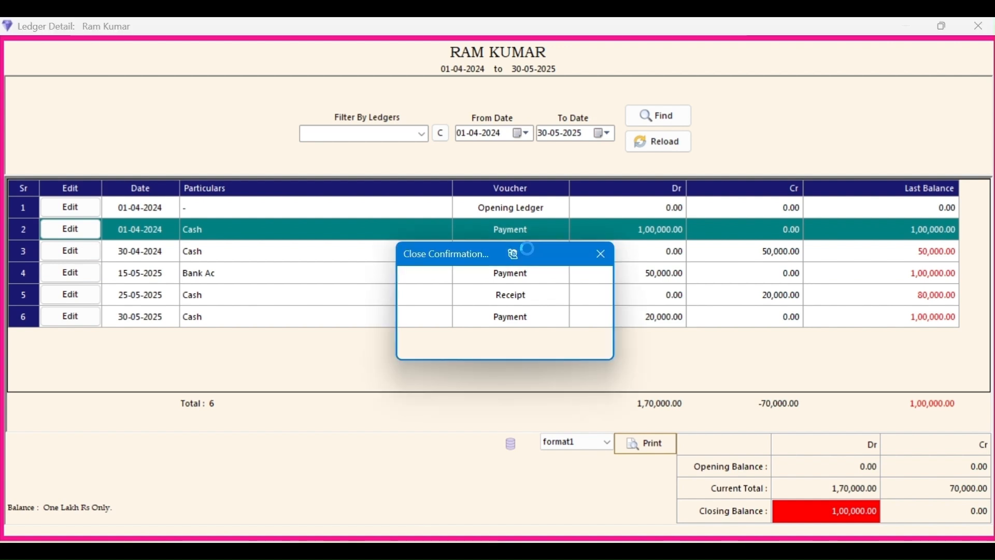
Step: Confirm closing the customer's ledger detail, reopen the ledger balances list, and select the customer
left_click(514, 343)
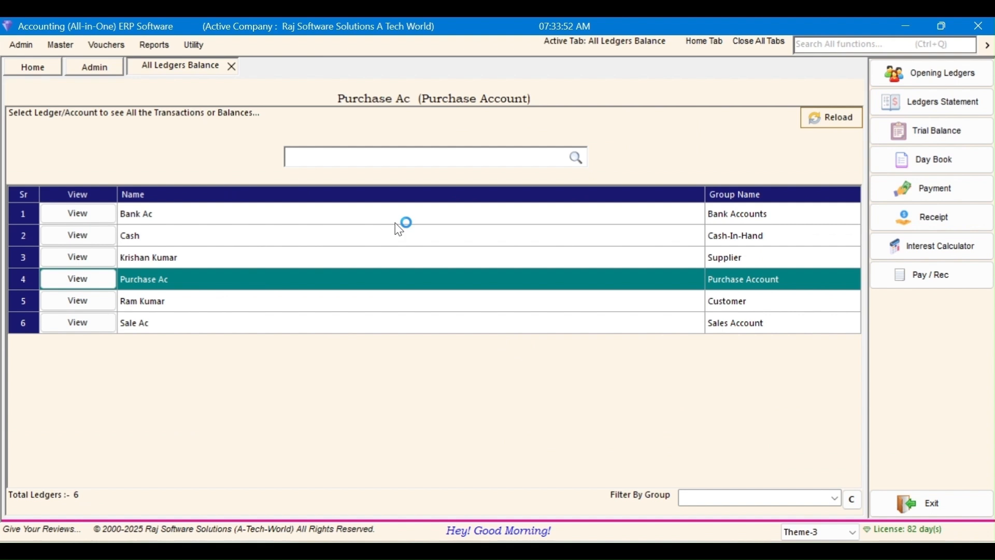
left_click(232, 66)
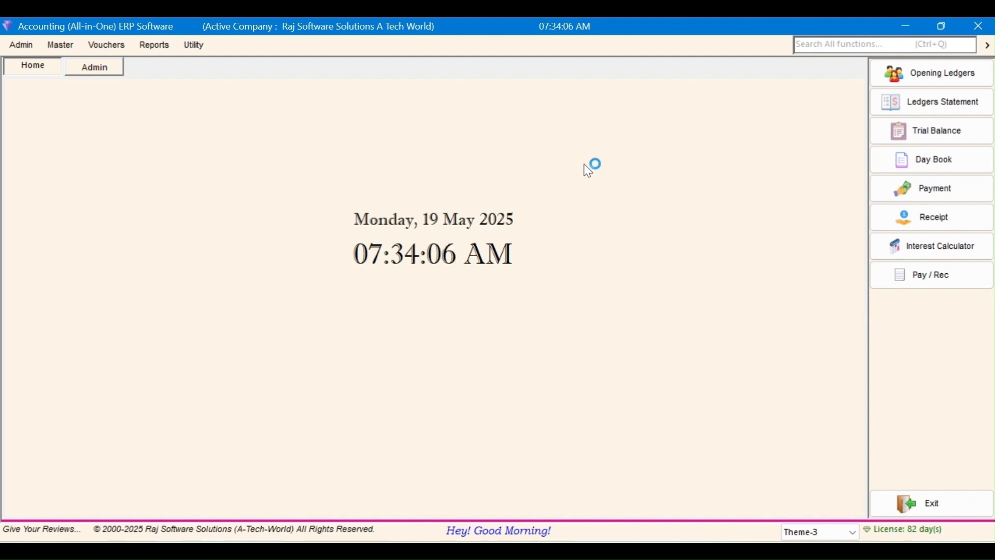
left_click(940, 105)
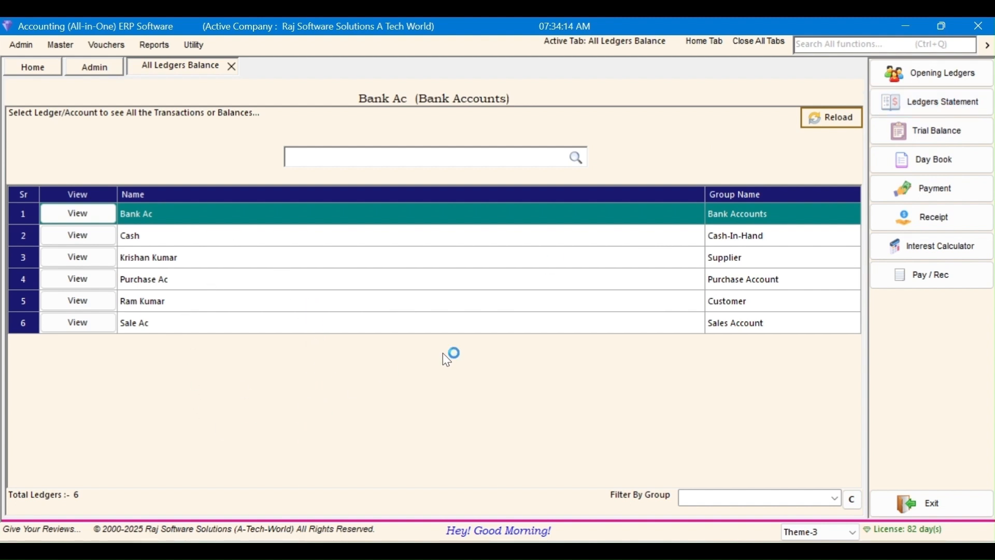
left_click(370, 297)
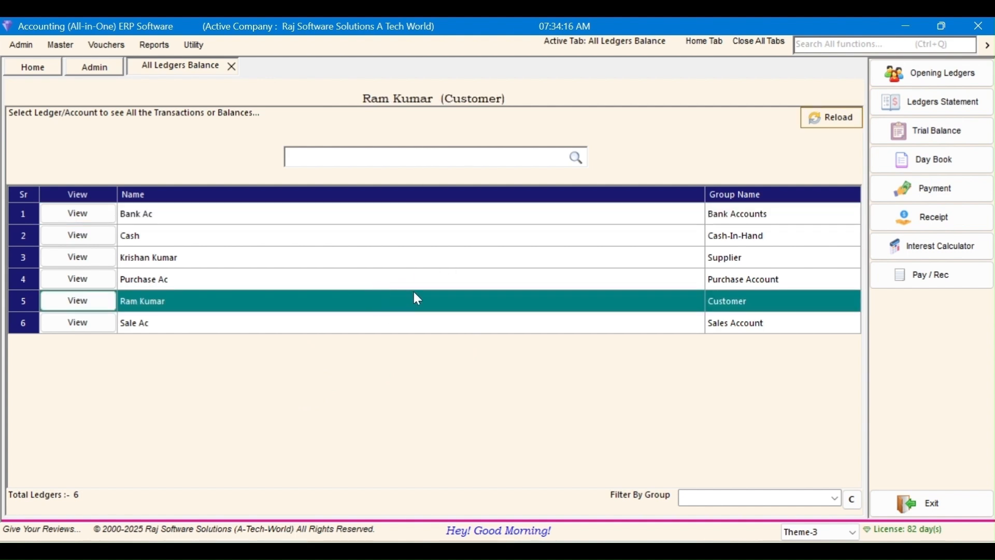
left_click(930, 159)
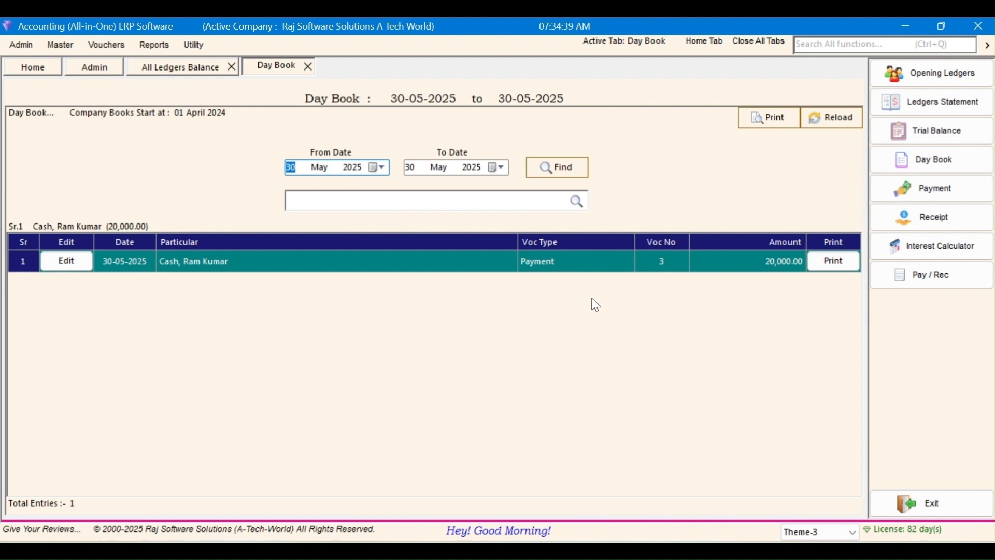
Step: Set the Day Book start date to 01-04-2024 and reload it through 30-05-2025
left_click(356, 168)
key("Right")
type("1")
key("Right")
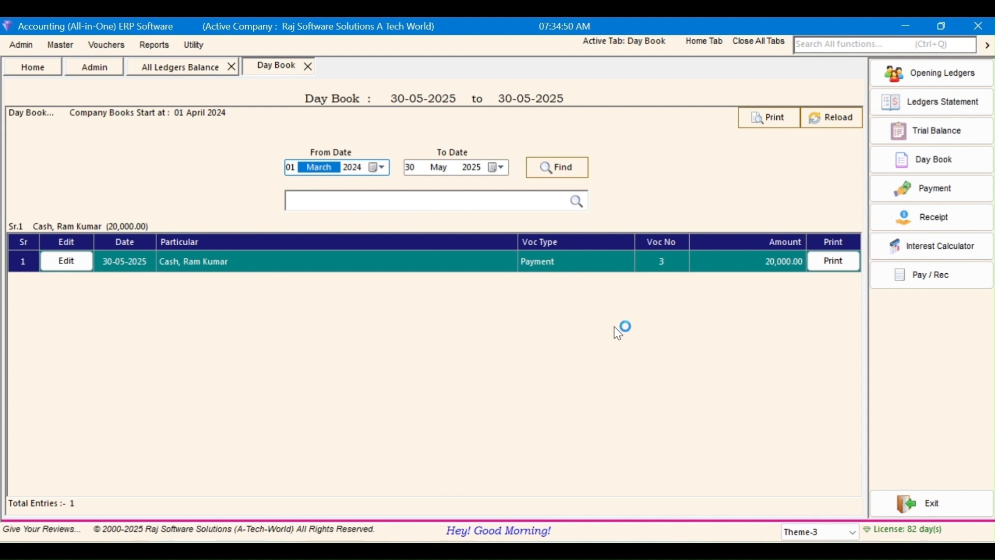
key("Down")
key("Tab")
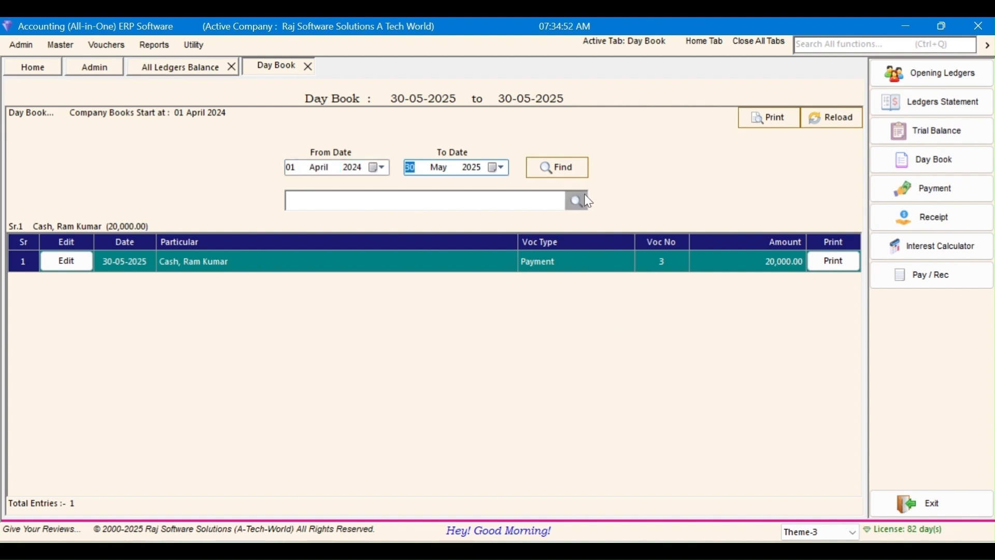
left_click(576, 168)
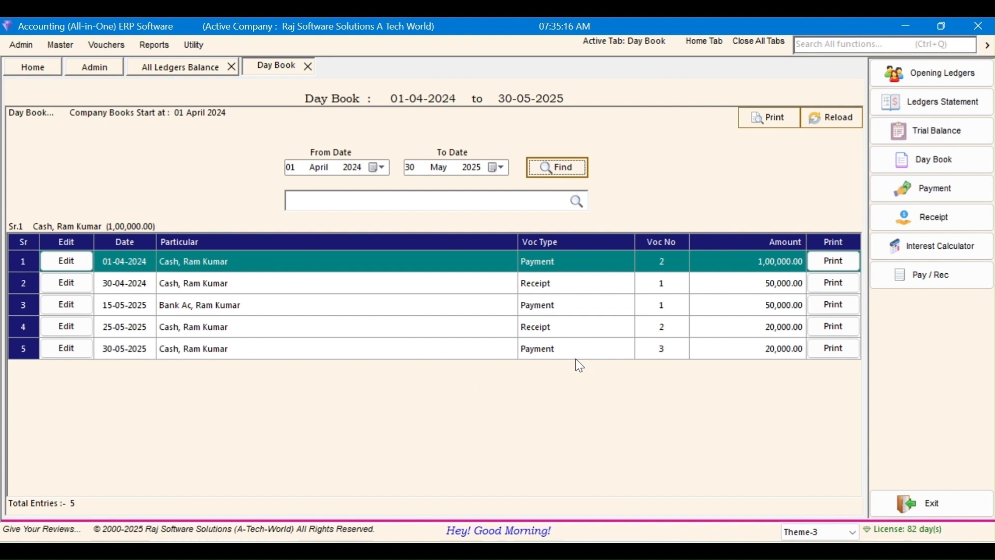
left_click(906, 139)
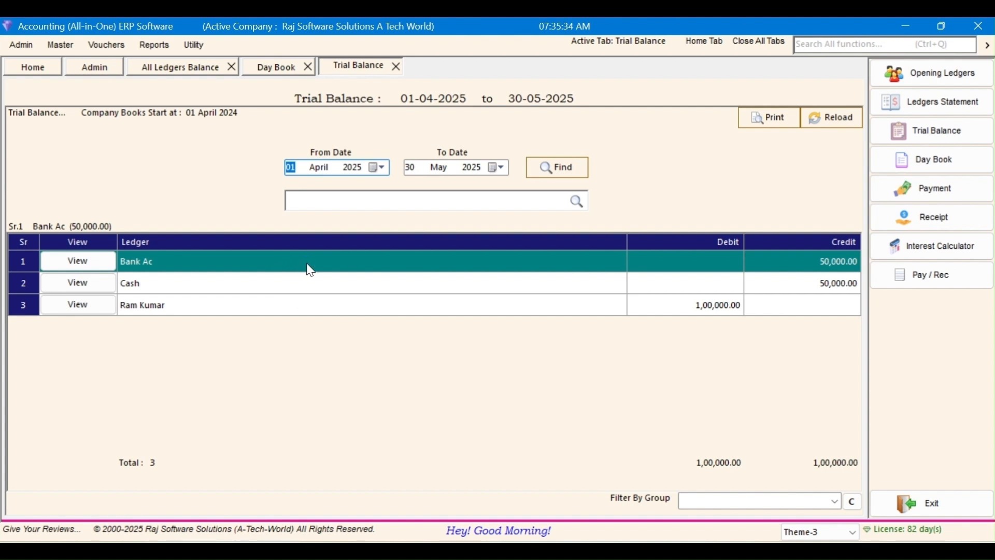
left_click(270, 291)
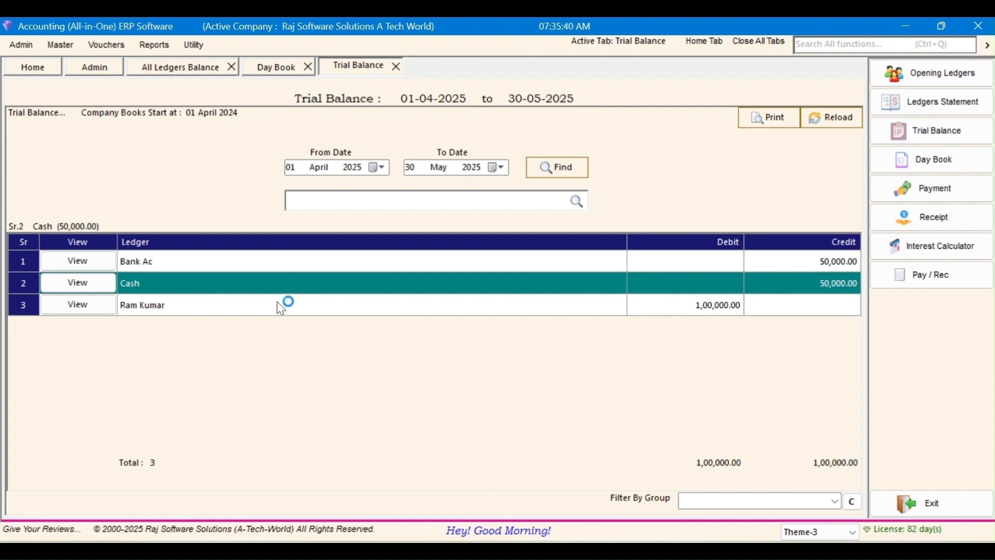
left_click(279, 305)
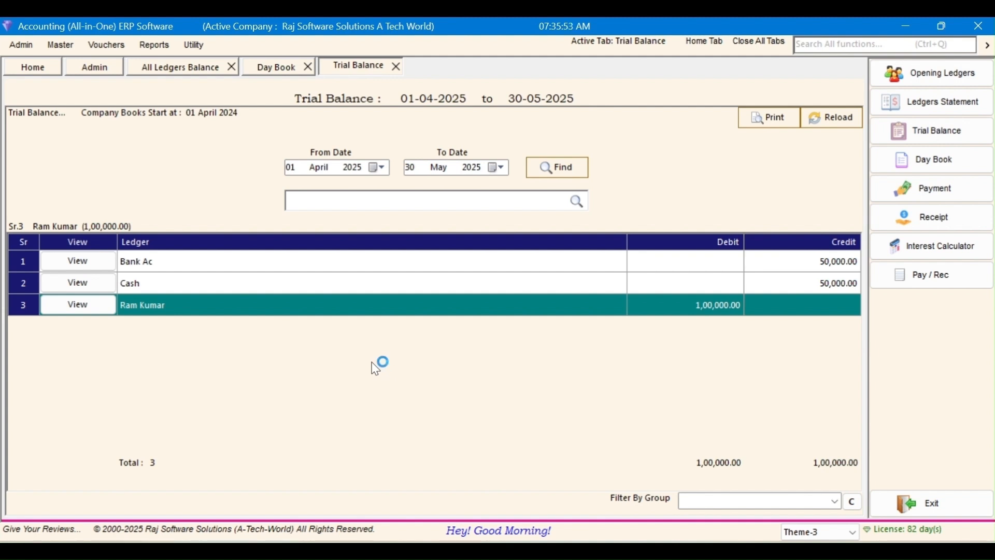
left_click(337, 287)
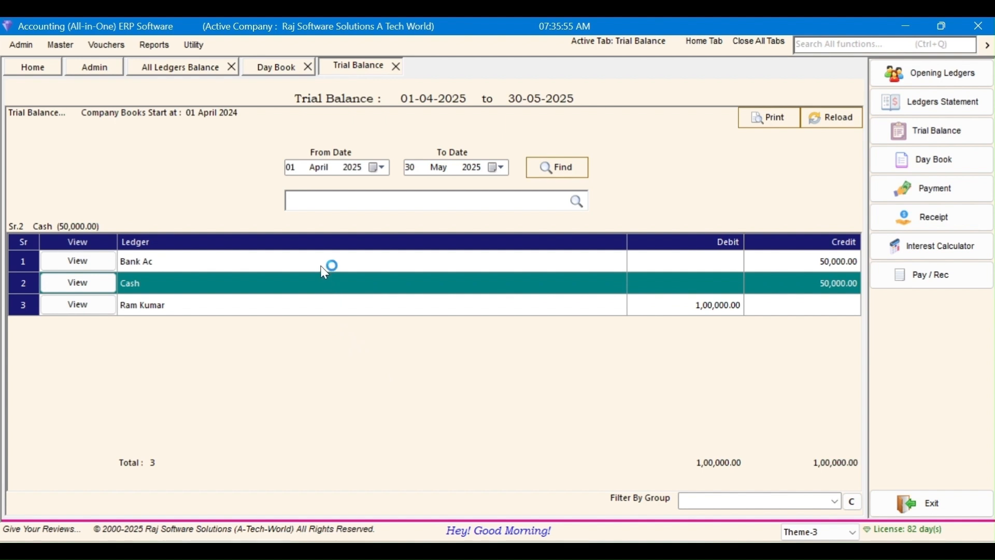
left_click(328, 263)
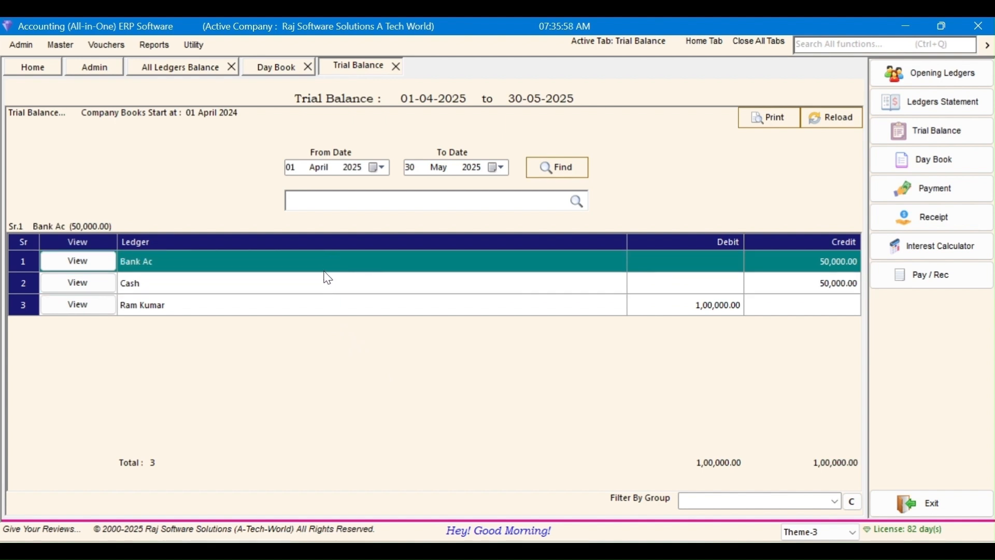
left_click(336, 289)
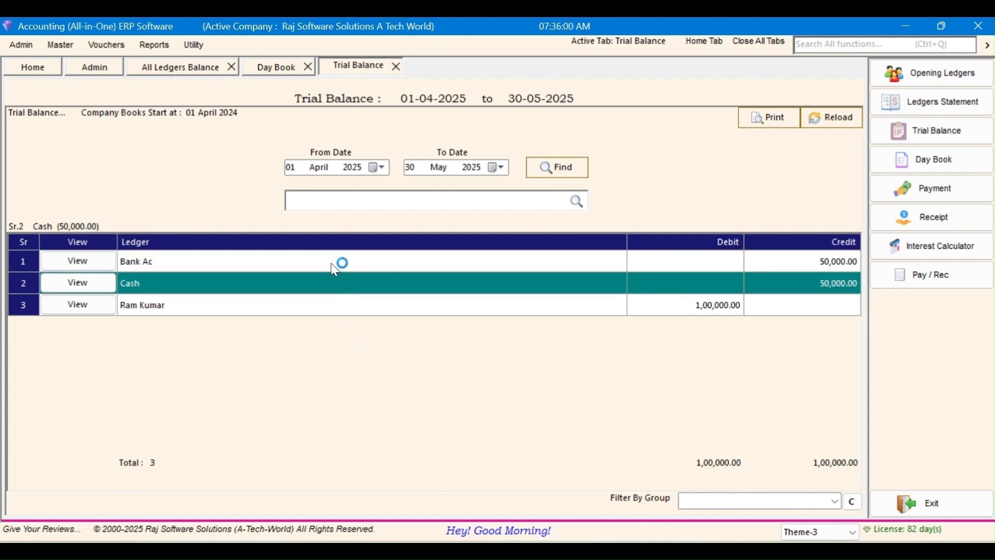
left_click(336, 263)
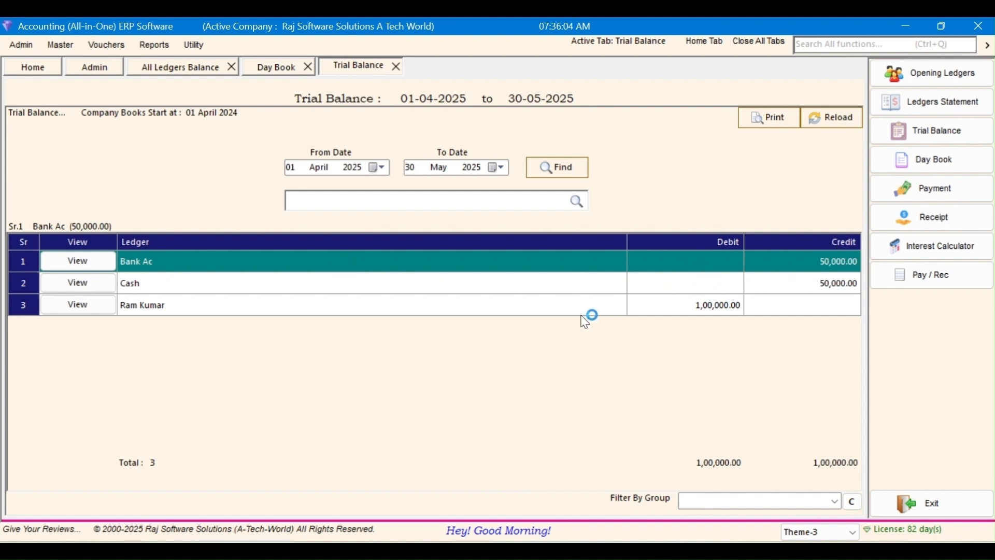
left_click(552, 294)
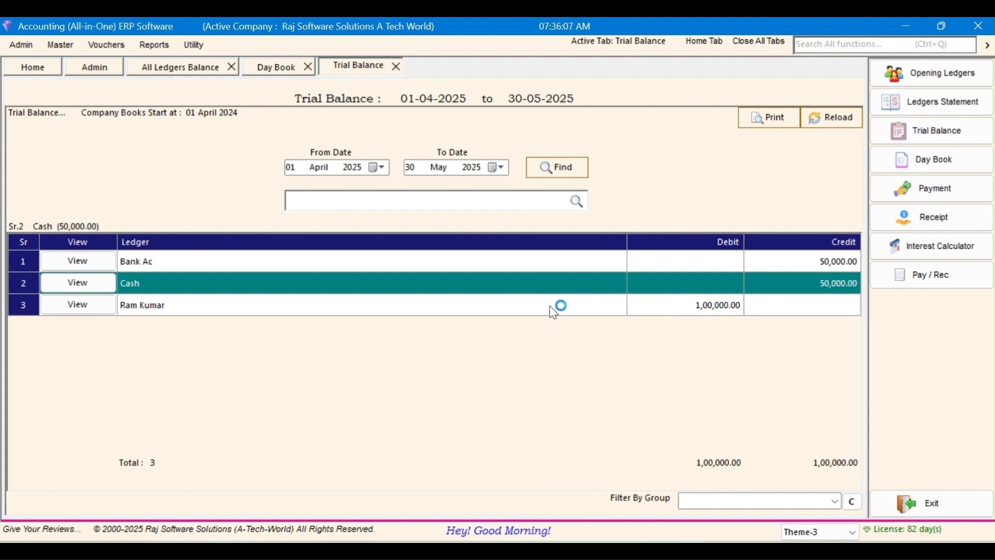
left_click(554, 311)
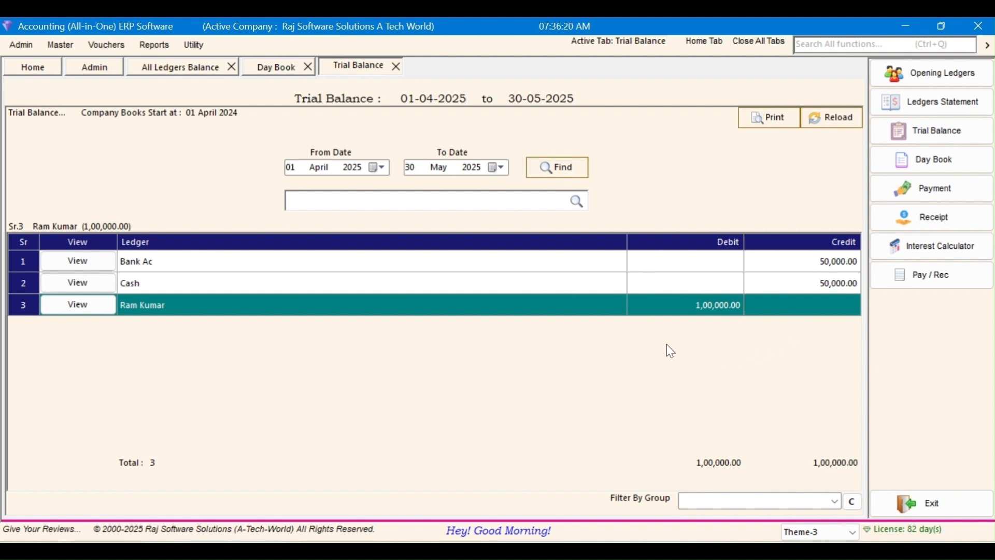
left_click(154, 51)
left_click(161, 135)
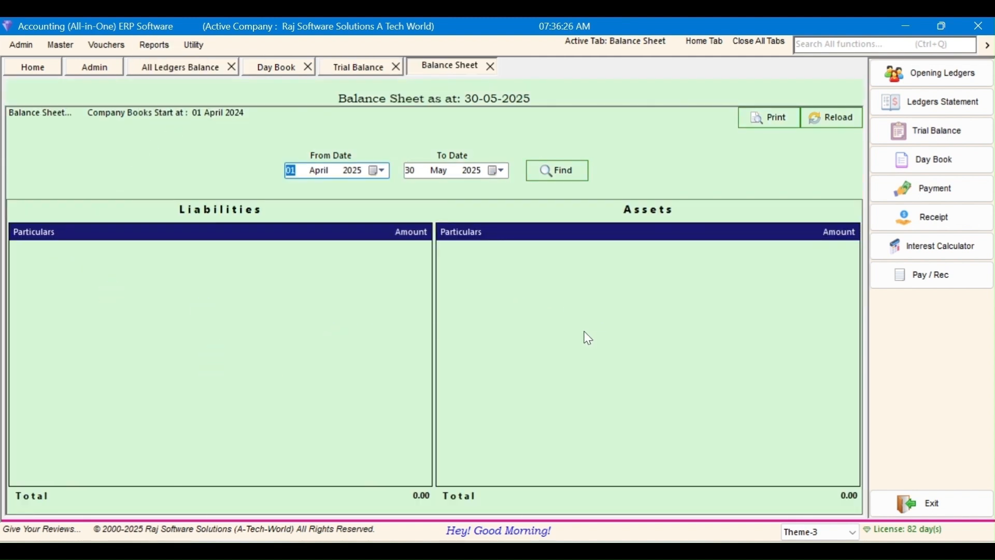
left_click(353, 67)
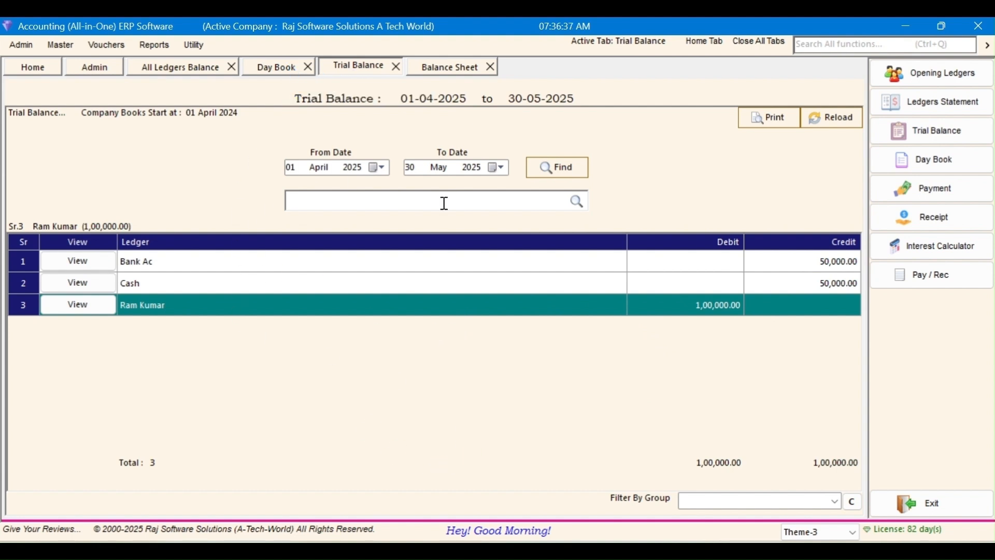
left_click(156, 288)
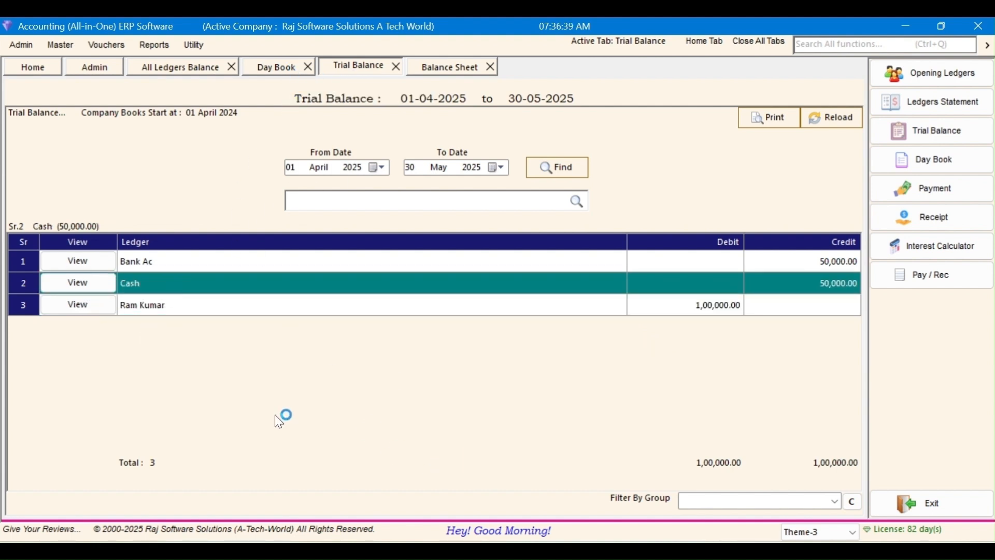
left_click(186, 266)
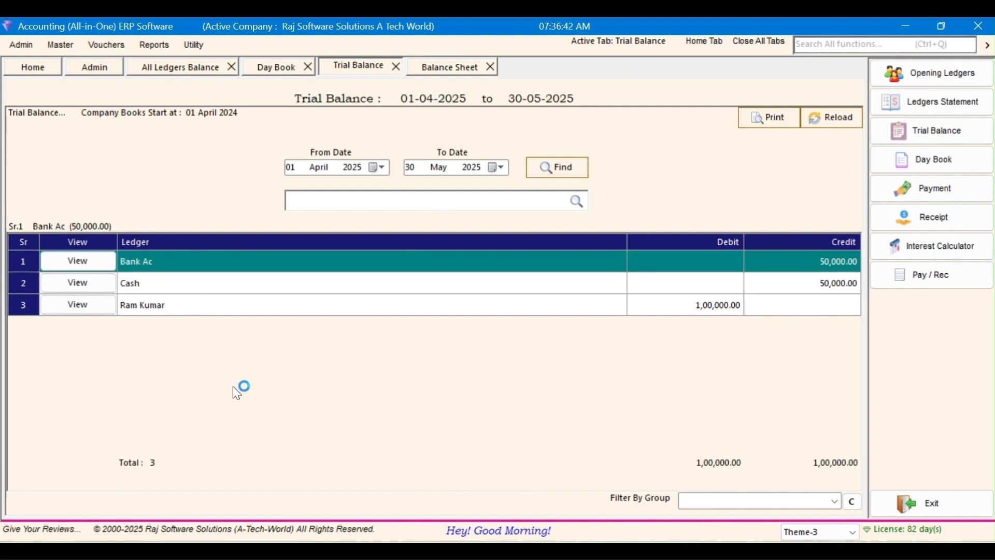
left_click(206, 306)
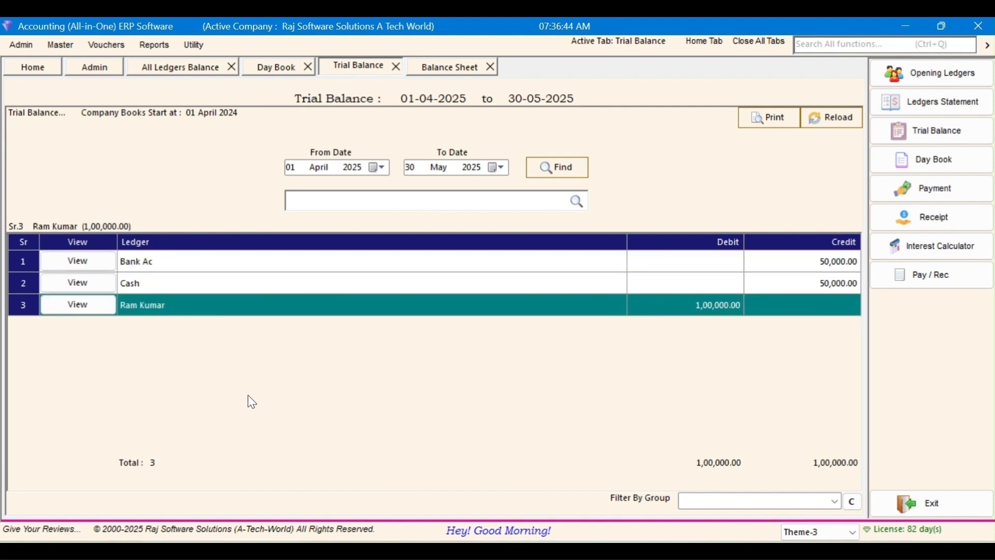
Step: Open the Cash ledger's transaction detail from its Trial Balance row
left_click(267, 286)
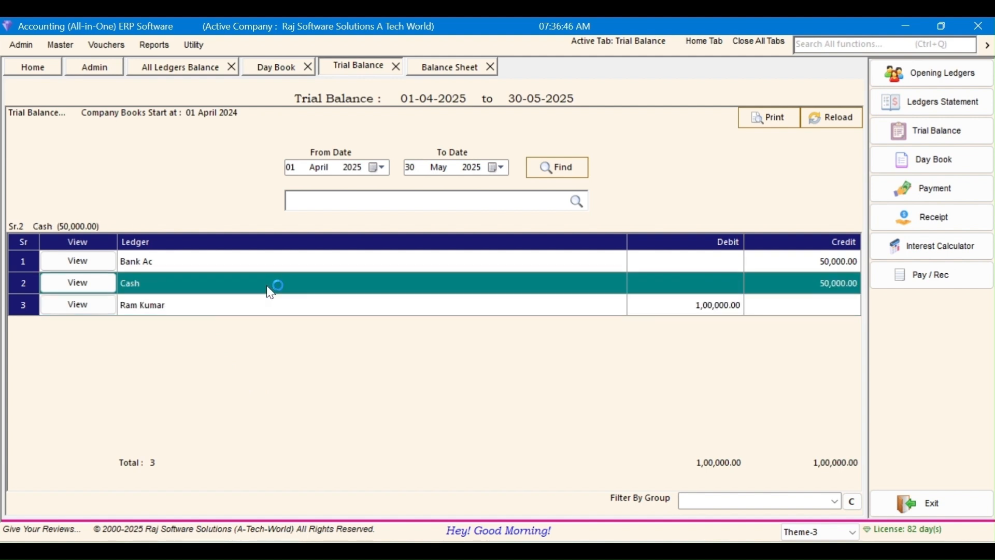
left_click(251, 259)
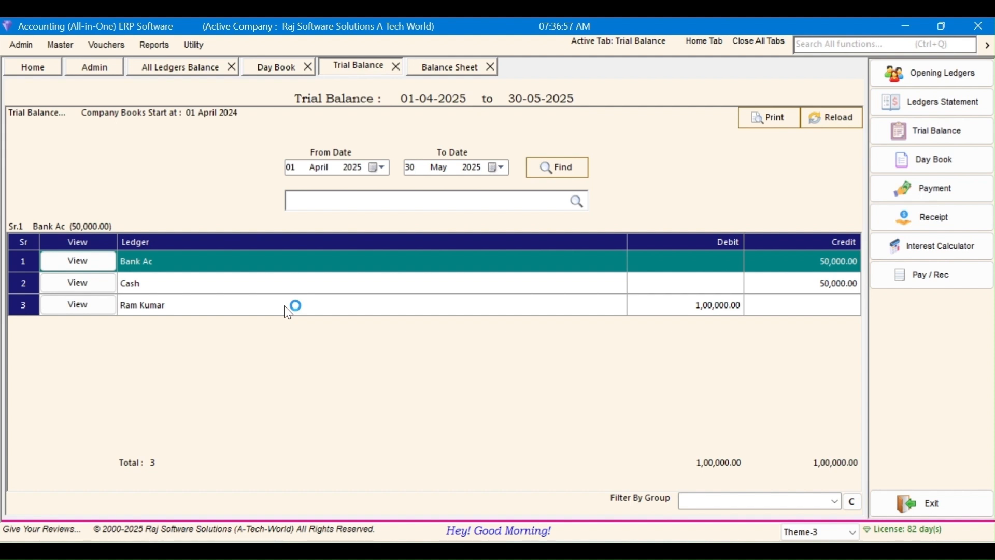
left_click(213, 284)
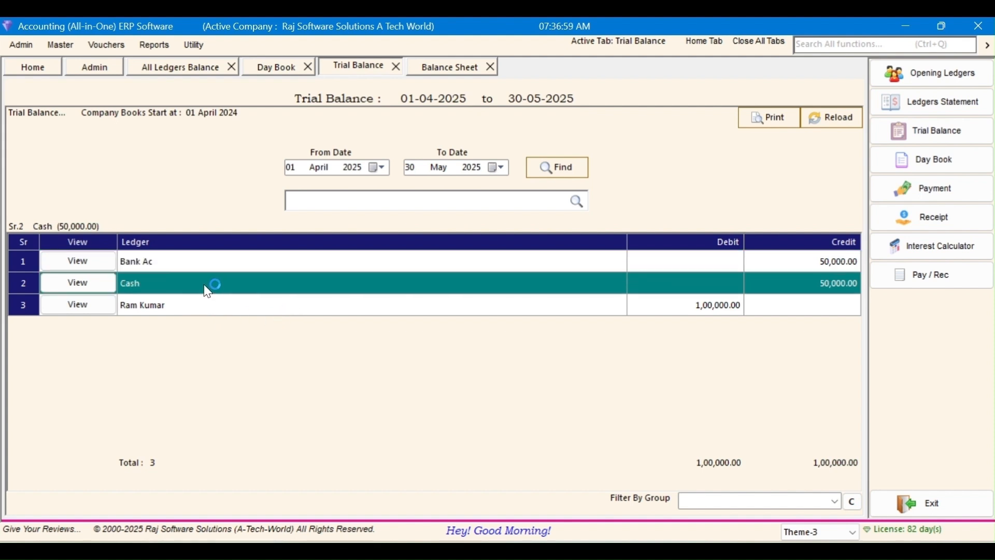
left_click(102, 285)
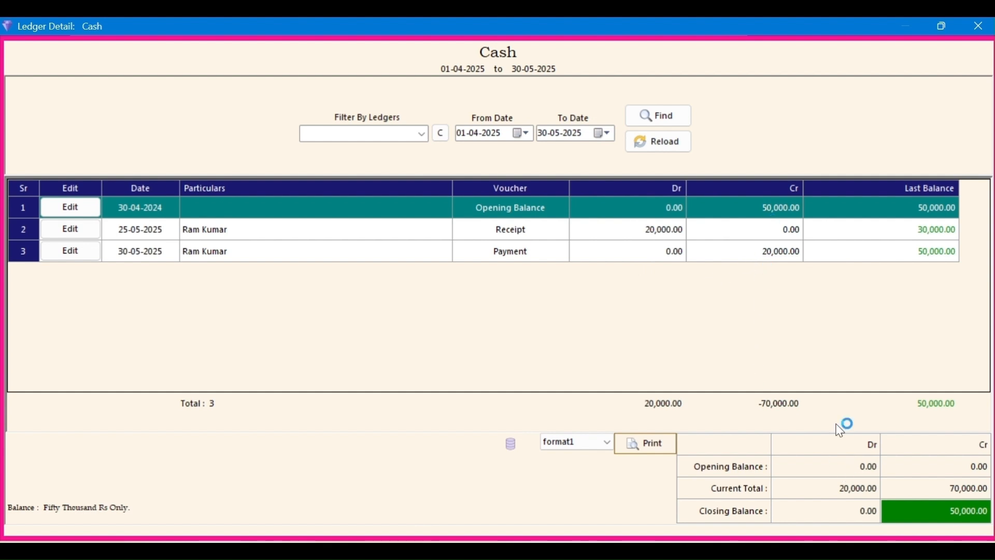
Step: Close the Cash ledger detail and bring up the Opening Ledgers list
key("Escape")
left_click(503, 347)
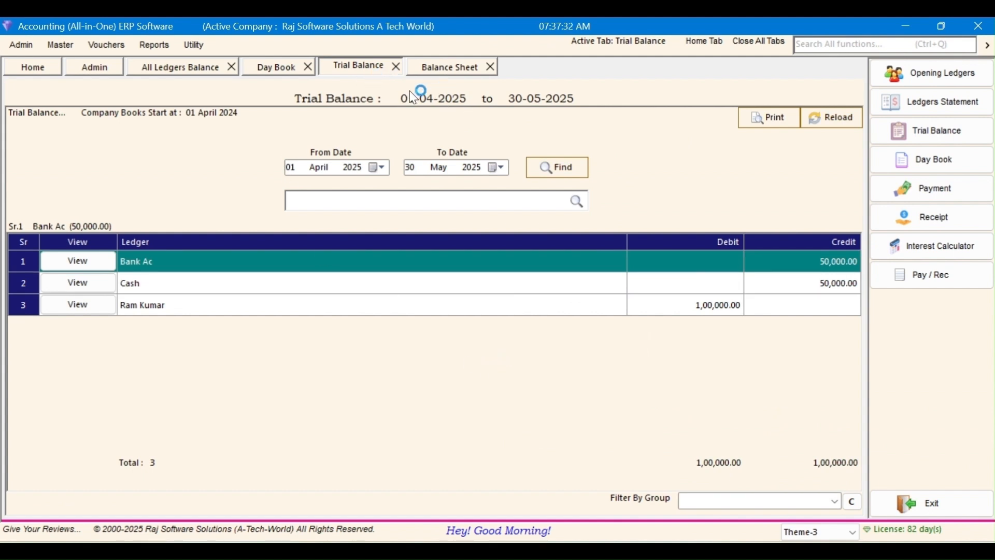
left_click(77, 261)
left_click(909, 76)
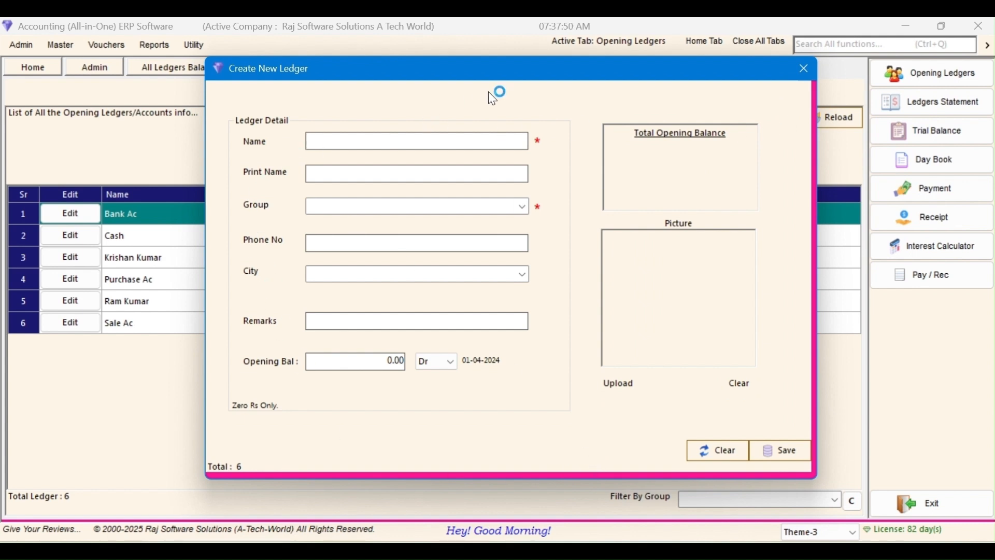
Step: Create ledger 'RAJ SOFTWARE SOLUTIONS' under Capital Account with a 1,00,000 Cr opening balance and save it
type("RAJ SOFTWARE SOL")
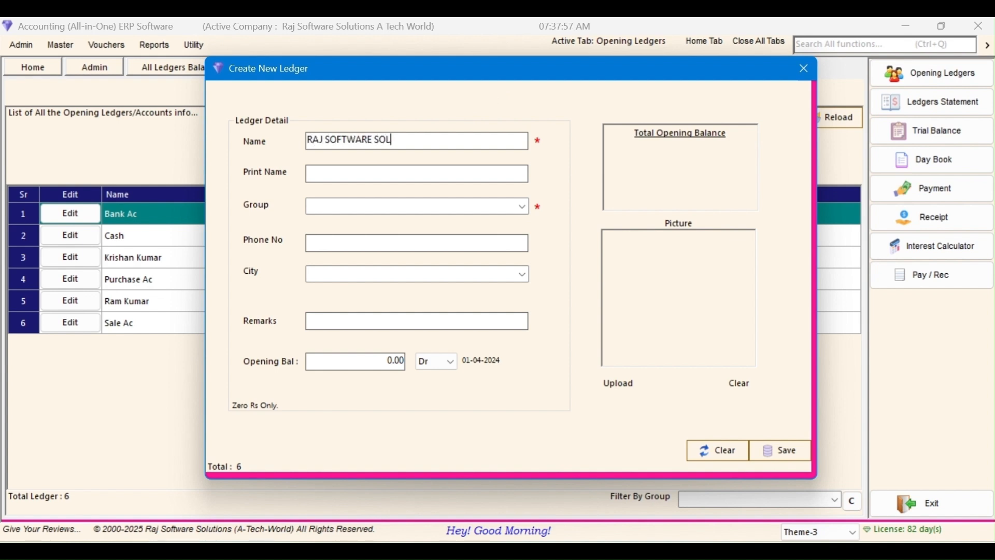
type("UTIONS")
key("Tab")
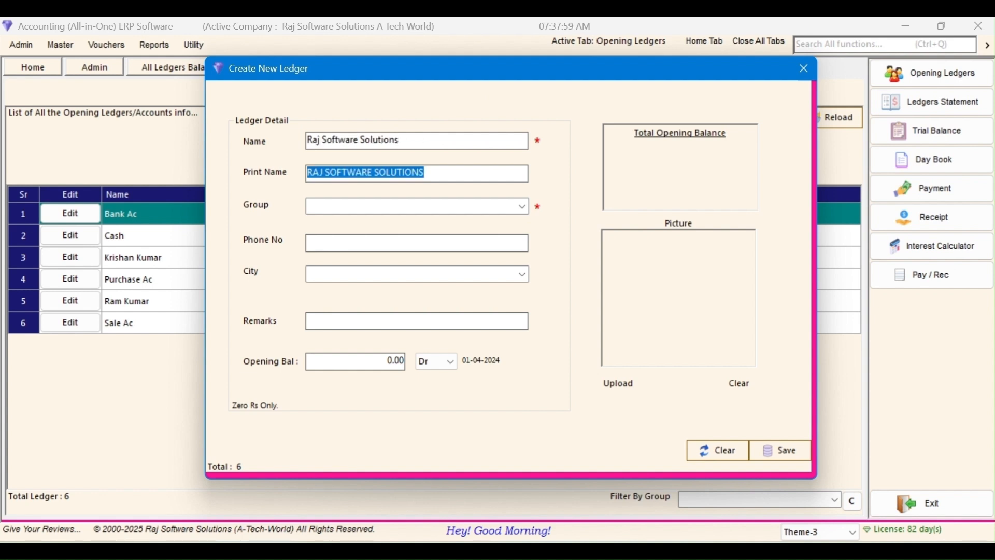
key("Tab")
type("cap")
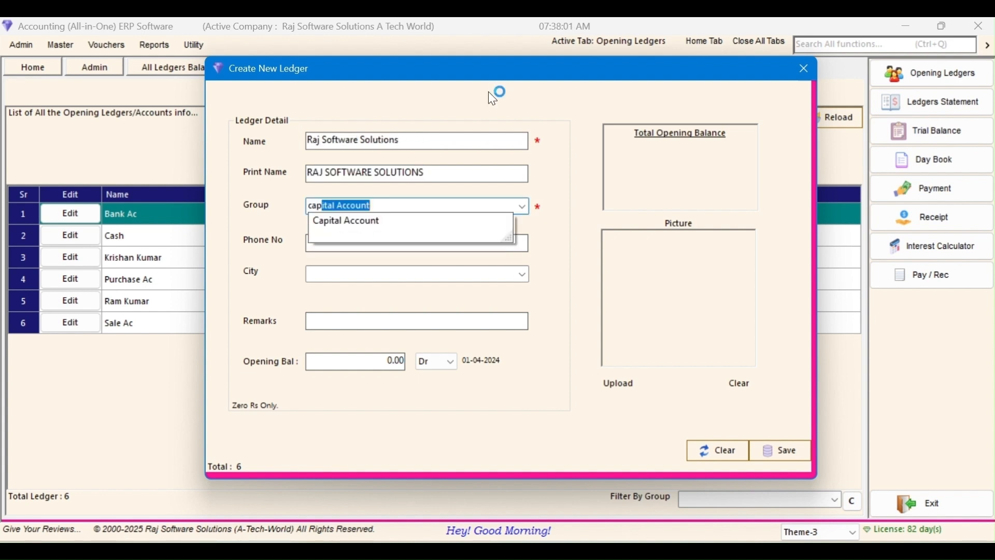
key("Tab")
key("Tab")
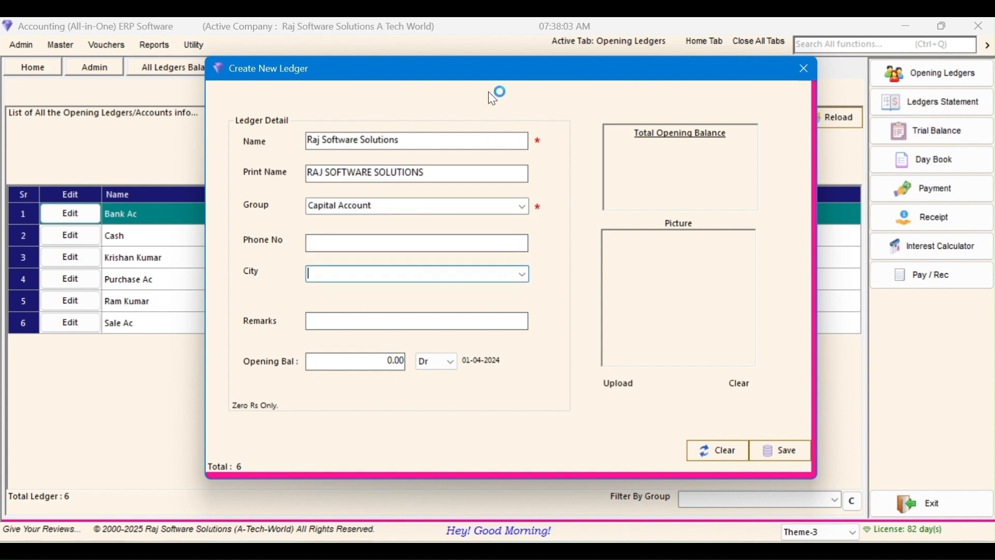
key("Tab")
key("Tab")
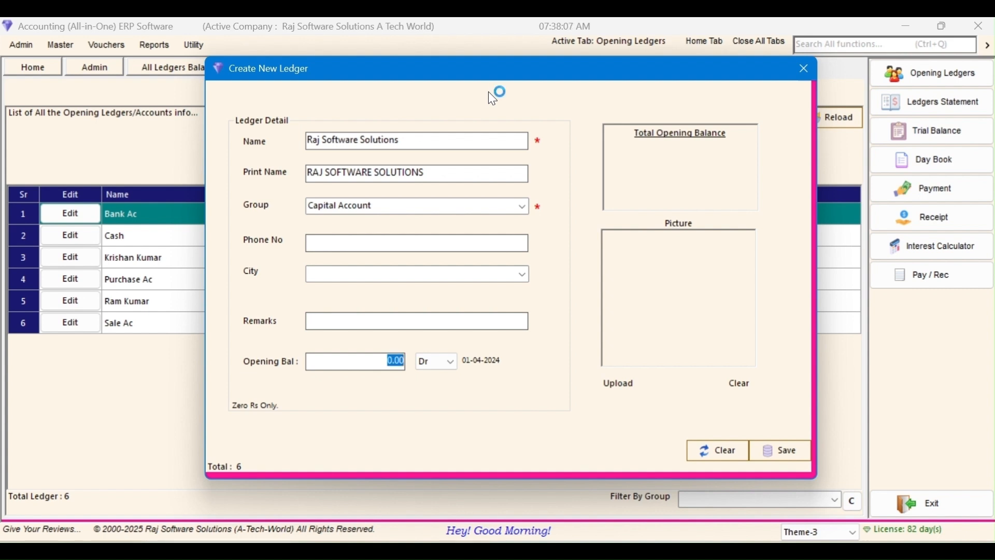
type("1,00,00")
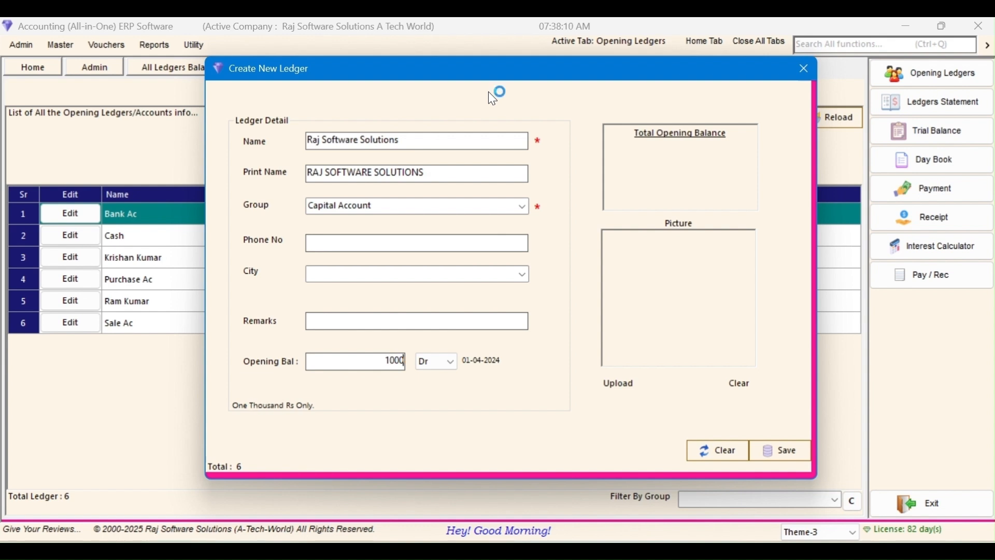
type("00")
key("Tab")
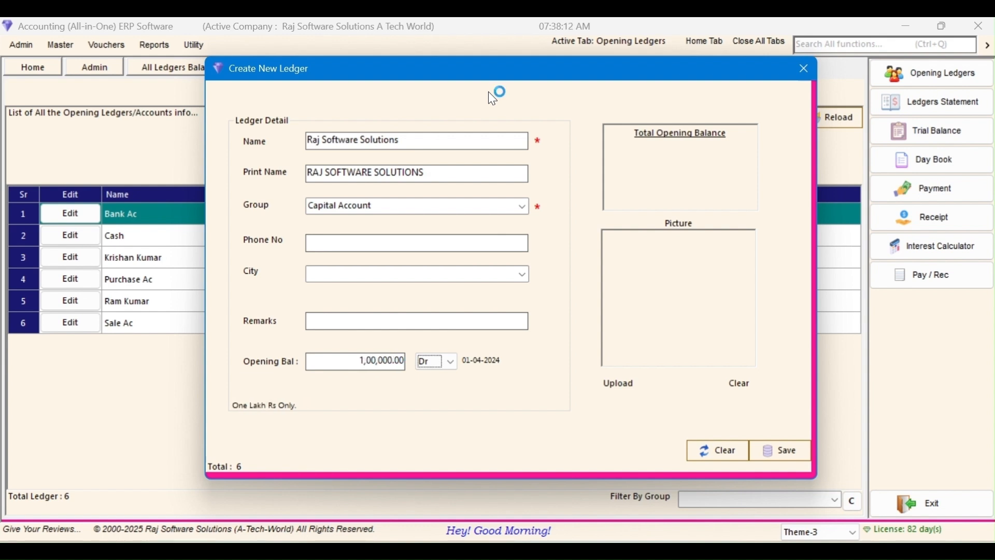
key("c")
key("Tab")
key("Tab")
key("Tab")
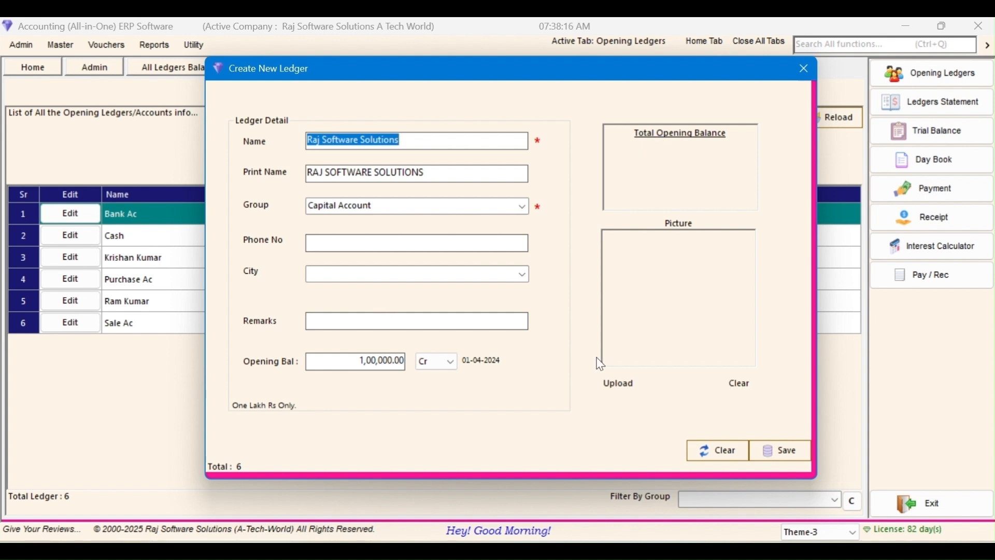
left_click(791, 456)
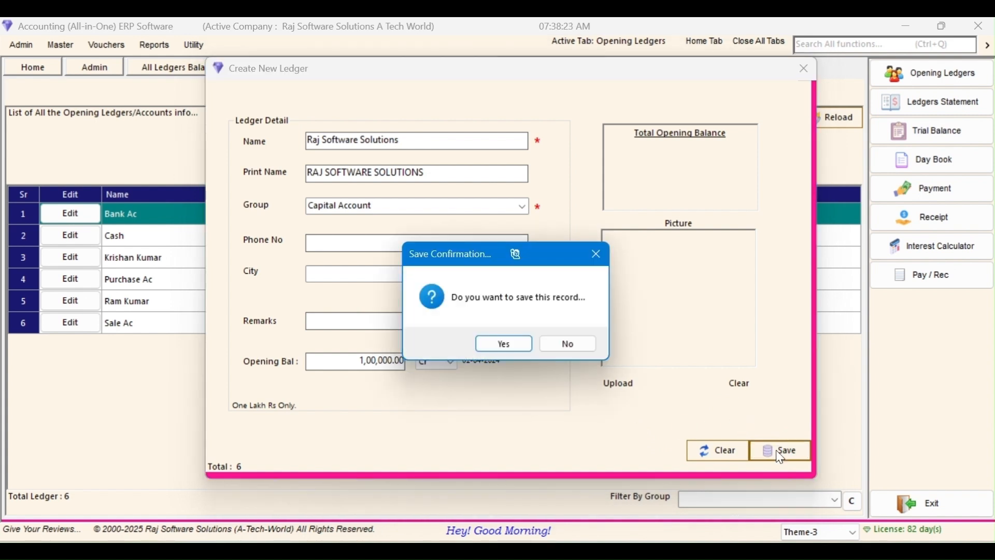
left_click(496, 346)
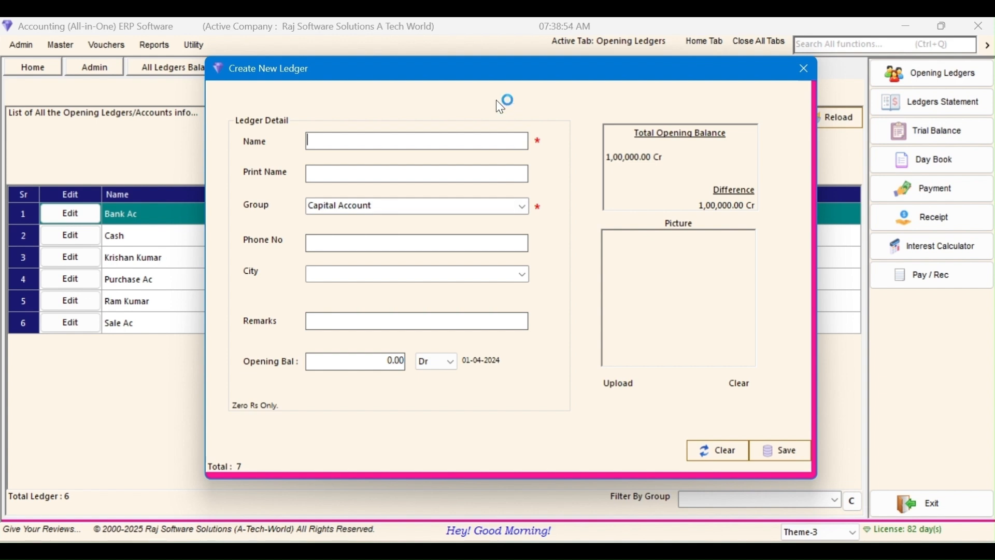
Step: Close the new ledger form and return to the Opening Ledgers list
key("Escape")
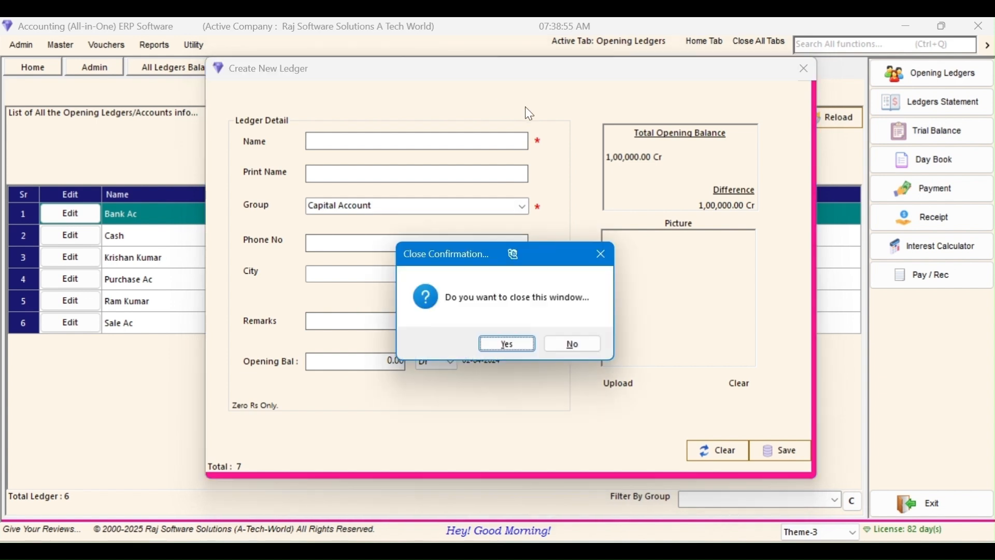
left_click(520, 342)
left_click(157, 236)
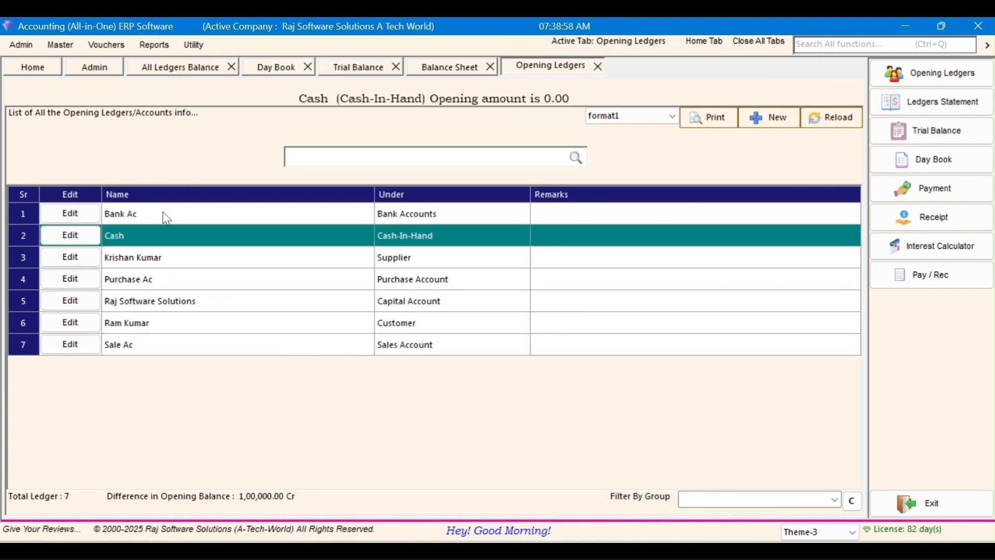
Step: Change the Bank Ac opening balance to 50000 and confirm the update
left_click(163, 211)
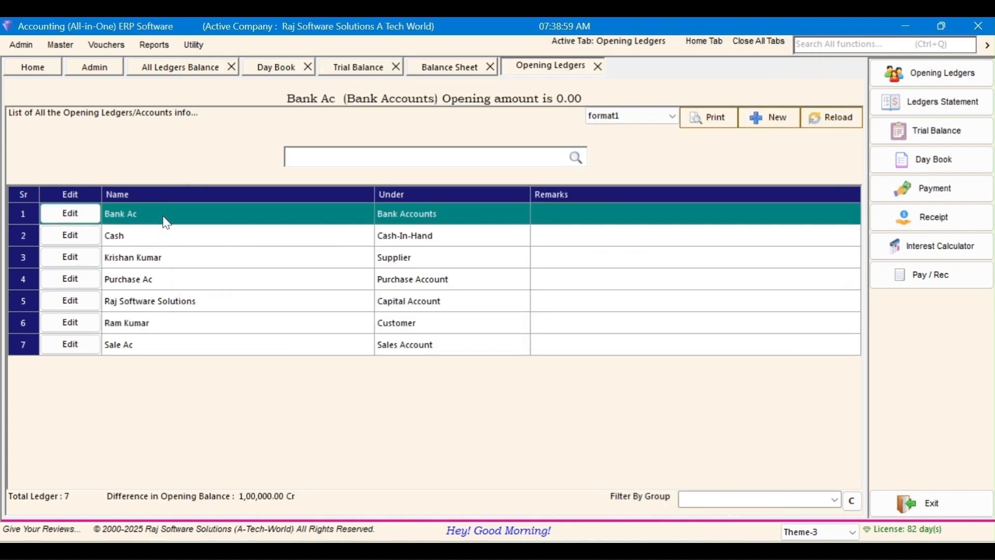
left_click(166, 244)
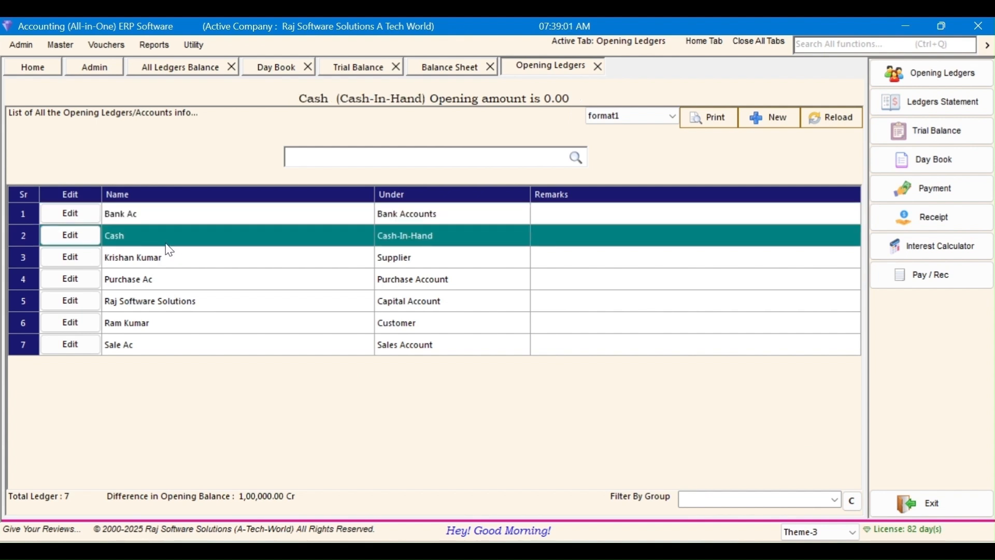
left_click(156, 214)
left_click(88, 215)
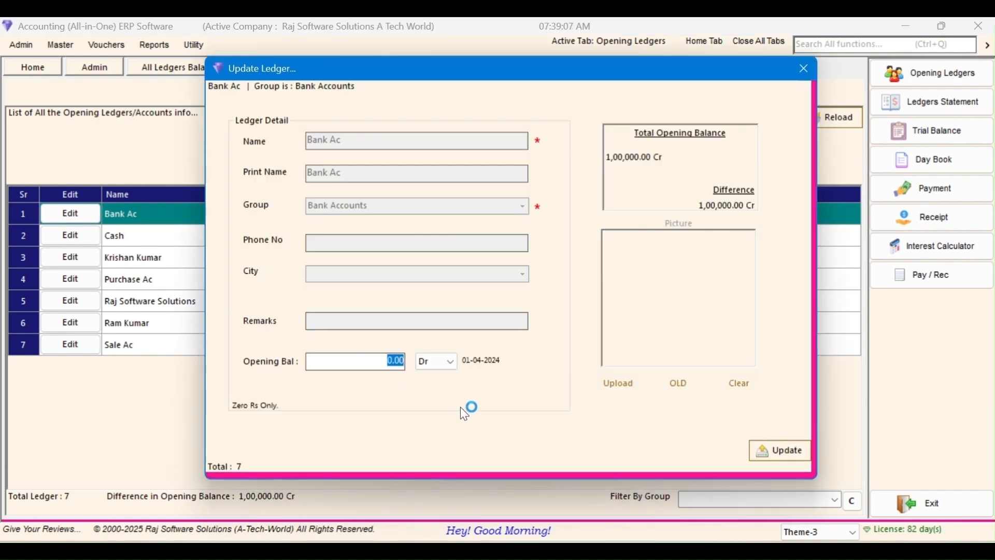
type("50000")
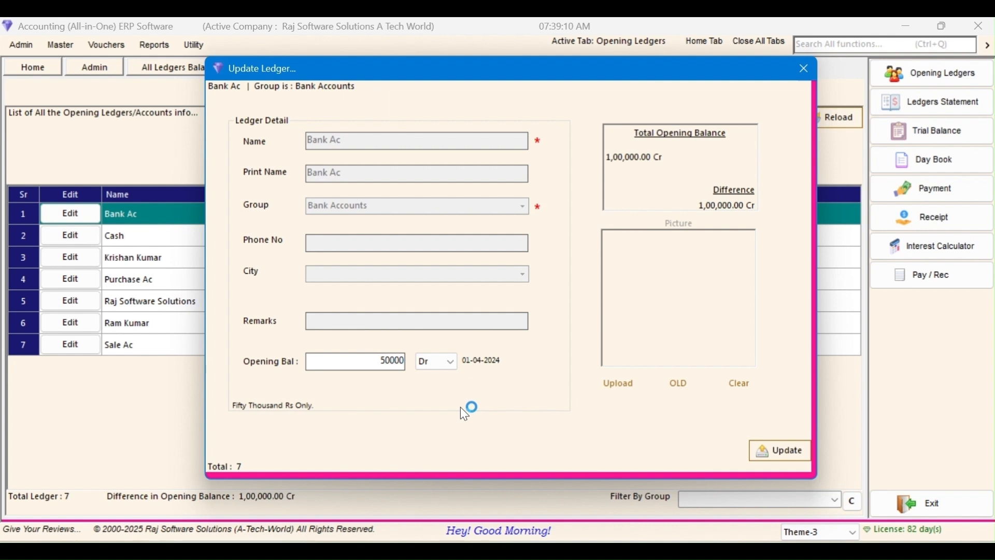
key("ctrl+a")
left_click(782, 449)
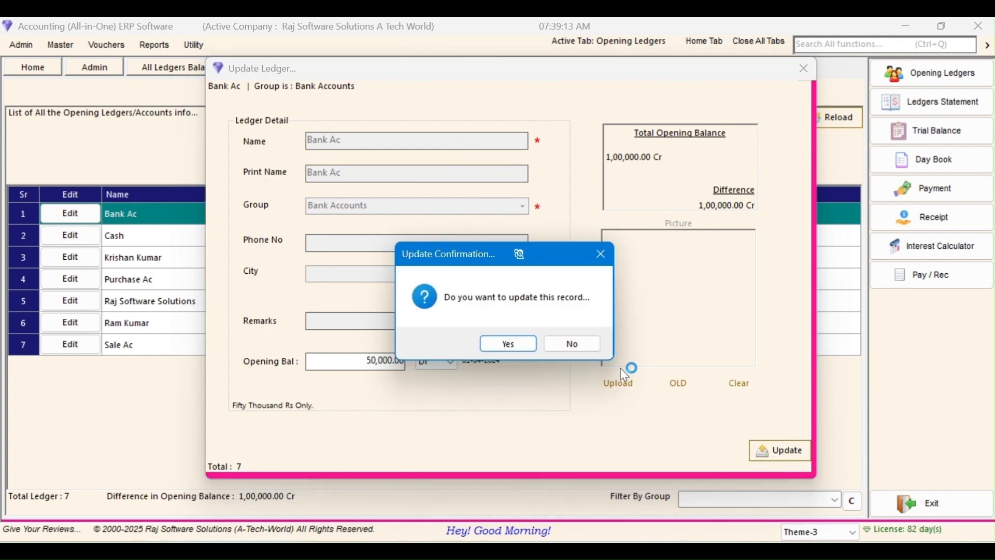
left_click(499, 345)
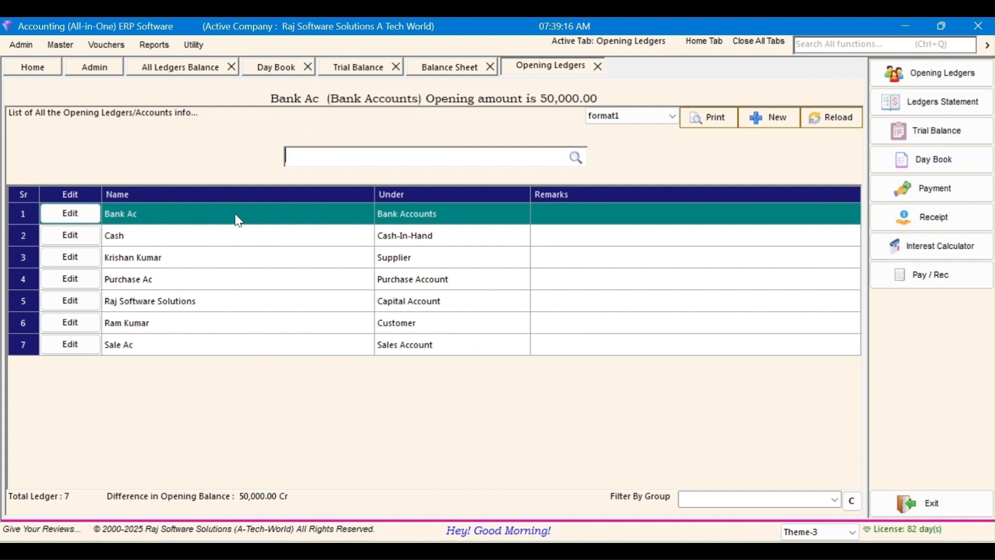
Step: Set the Cash ledger's opening balance to 50,000.00 and confirm the update
left_click(230, 237)
left_click(69, 239)
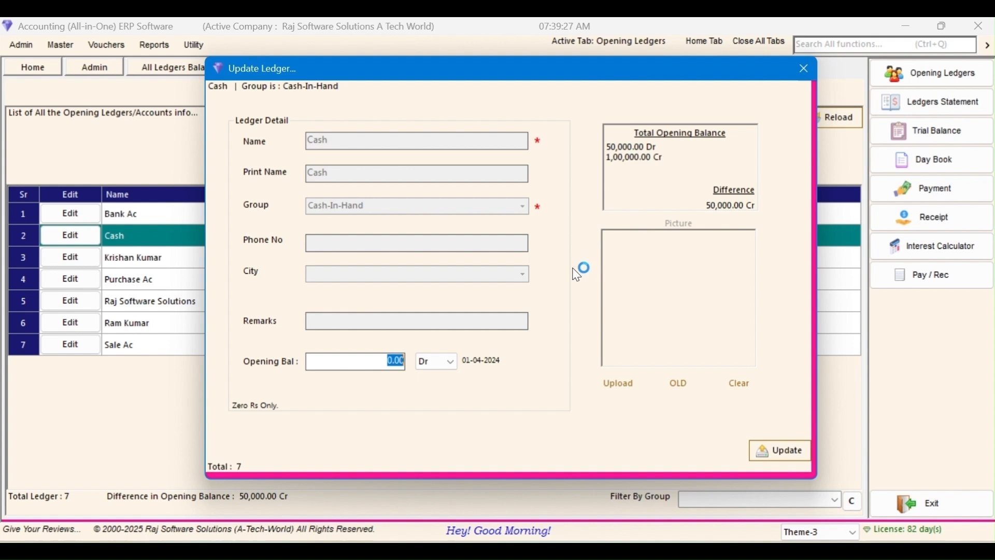
type("50000")
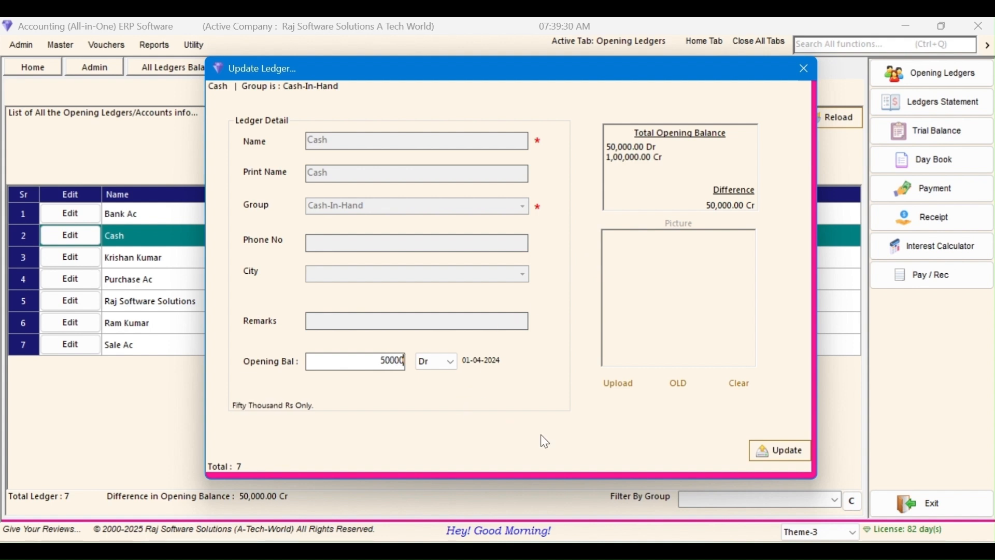
key("ctrl+a")
key("Tab")
left_click(776, 455)
left_click(514, 343)
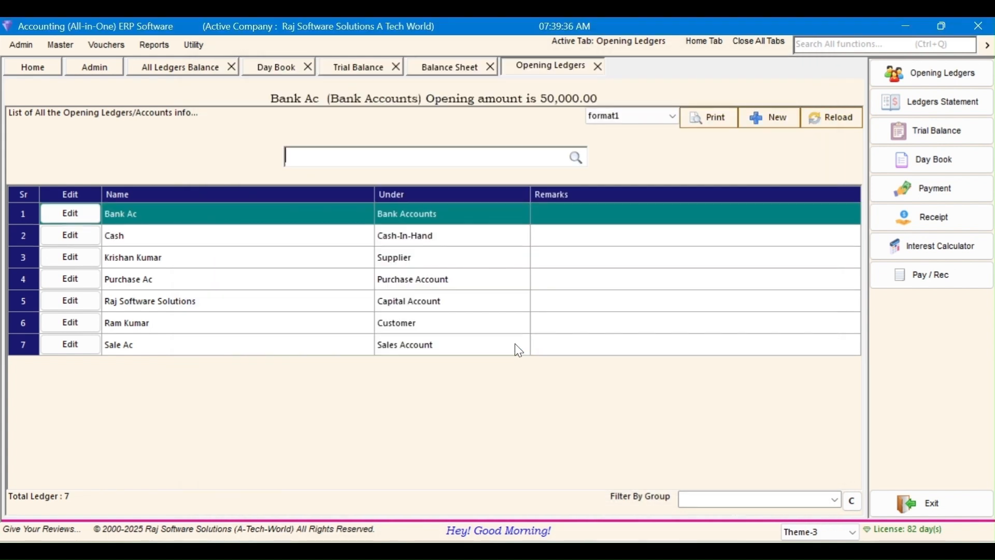
left_click(208, 243)
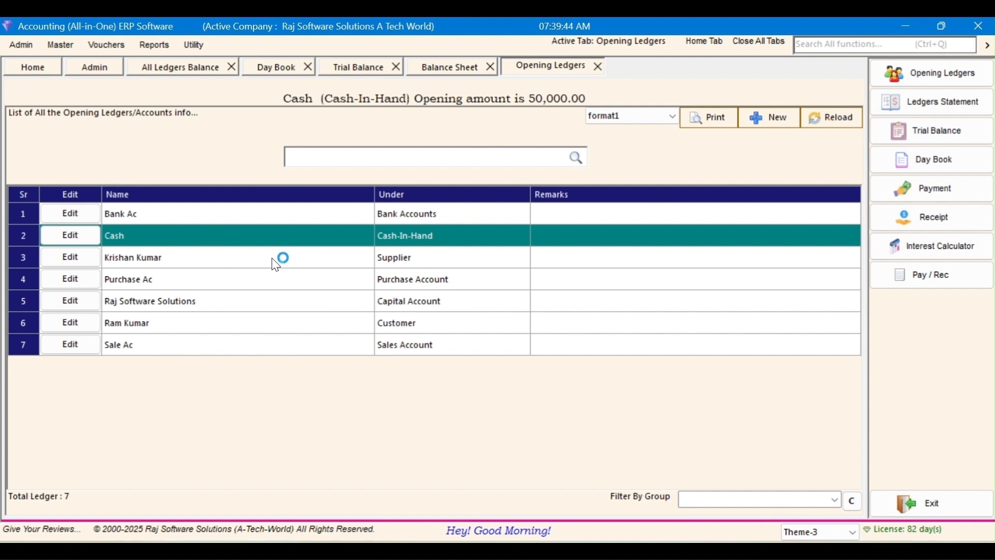
left_click(231, 214)
left_click(153, 262)
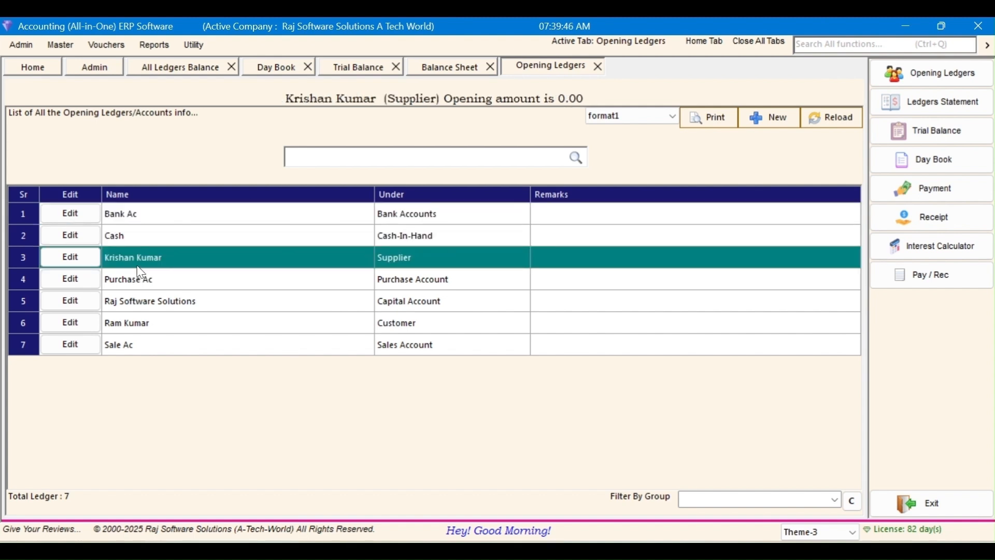
left_click(82, 237)
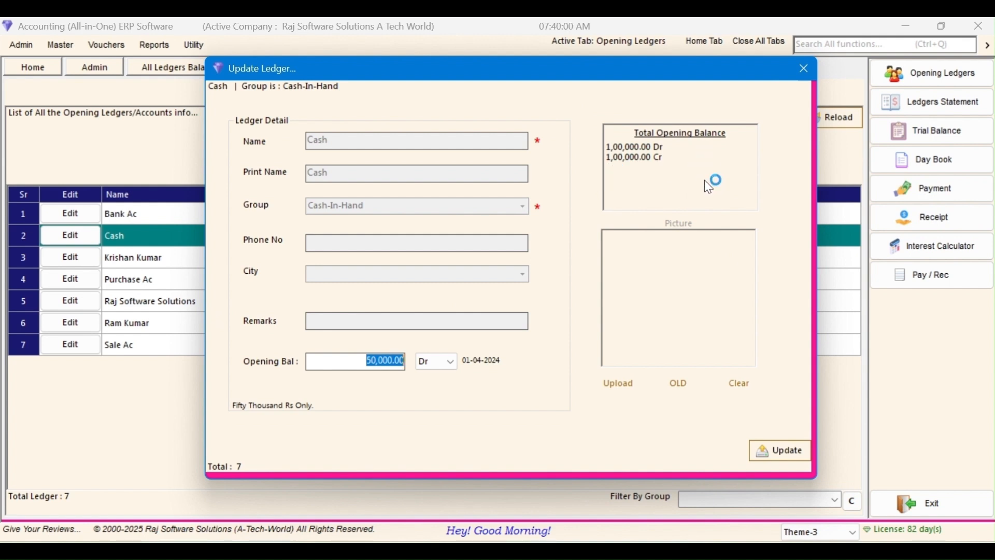
left_click(793, 68)
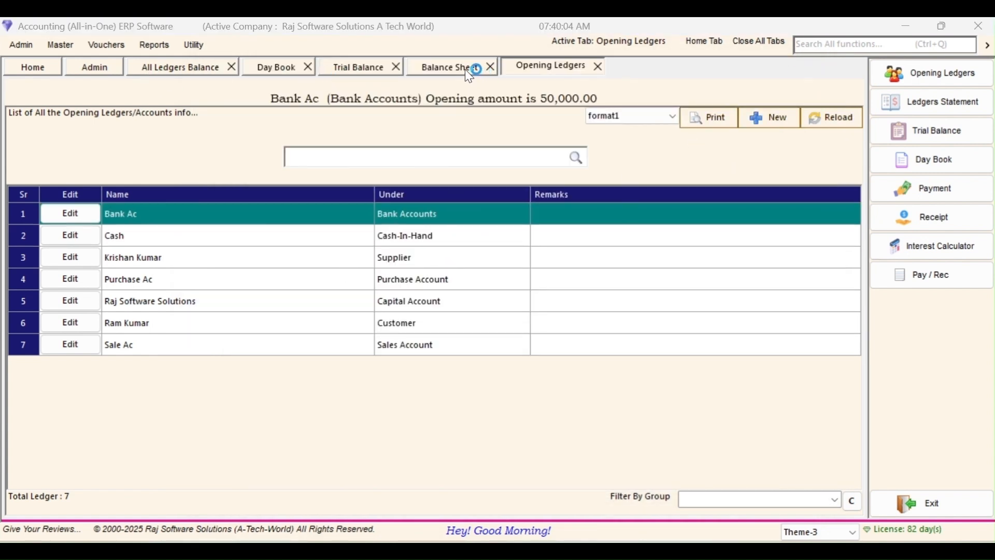
left_click(358, 72)
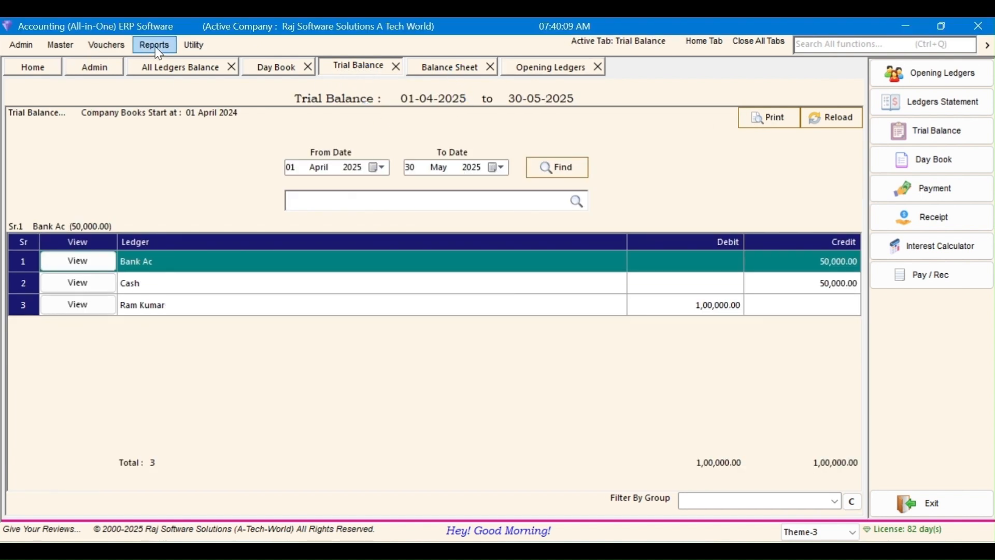
Step: Reload the Balance Sheet and inspect Capital Account and Current Assets at 1,00,000.00 each
left_click(137, 46)
left_click(179, 135)
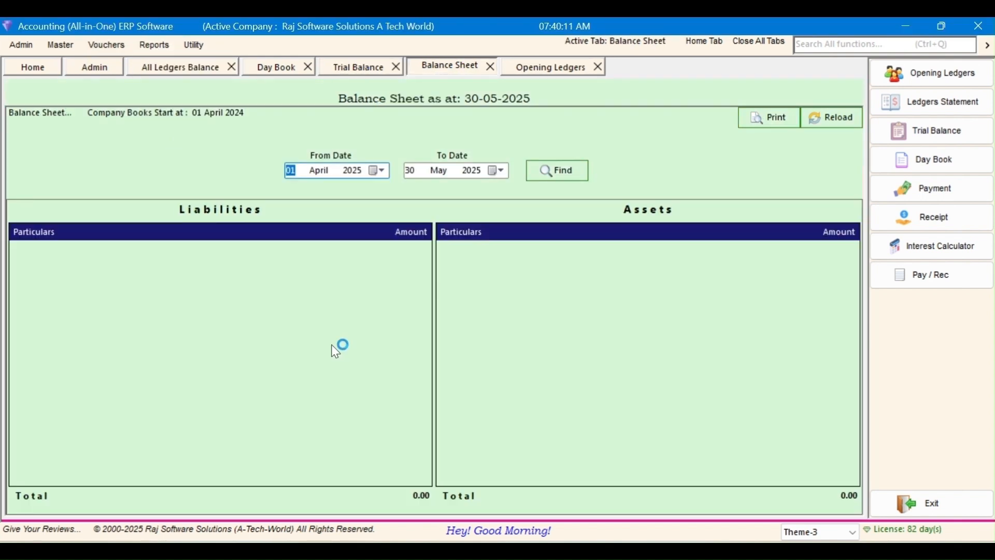
left_click(853, 124)
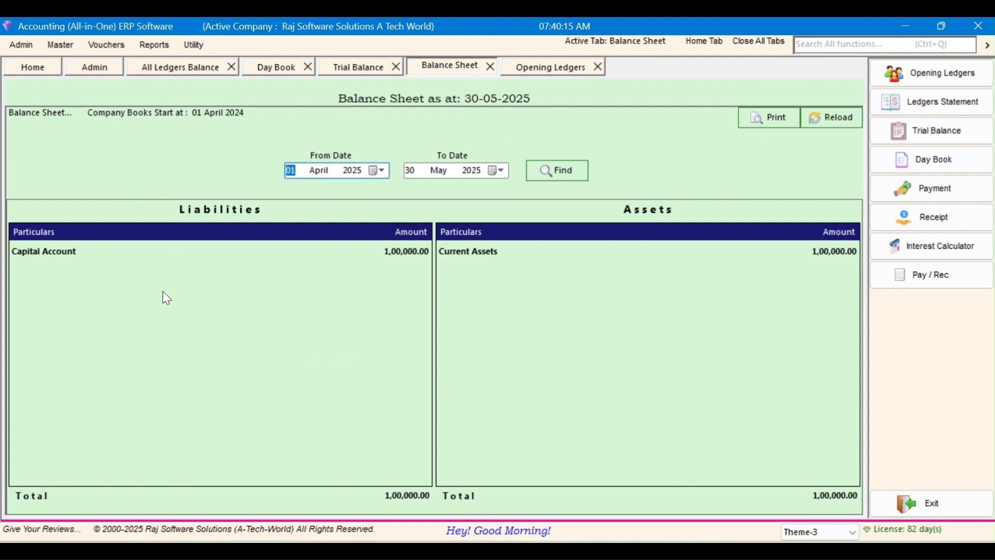
left_click(252, 267)
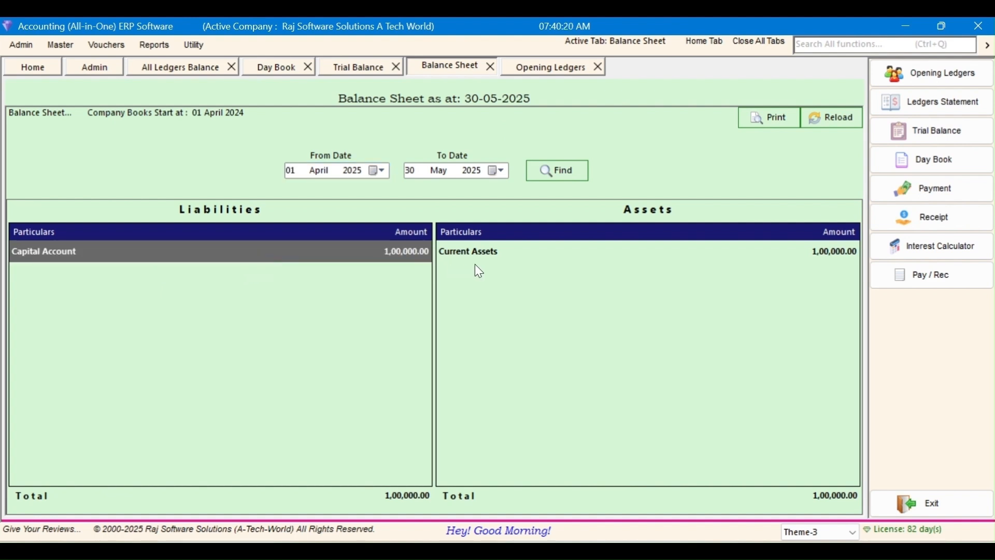
left_click(495, 255)
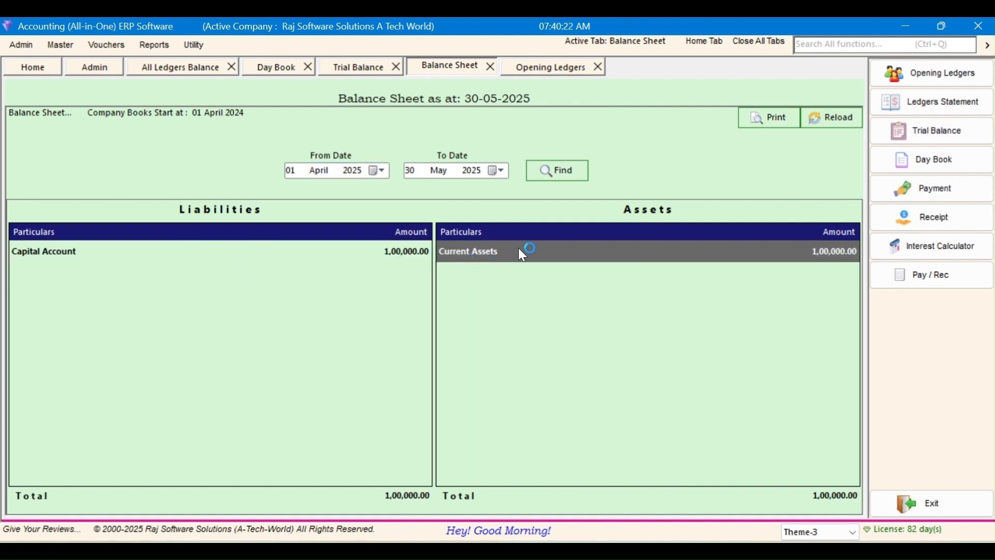
left_click(315, 256)
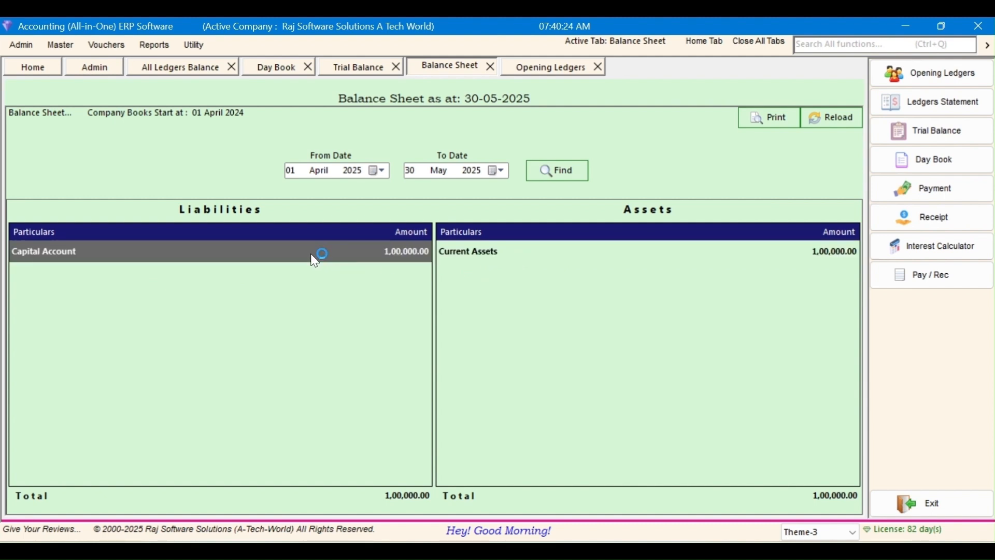
left_click(541, 254)
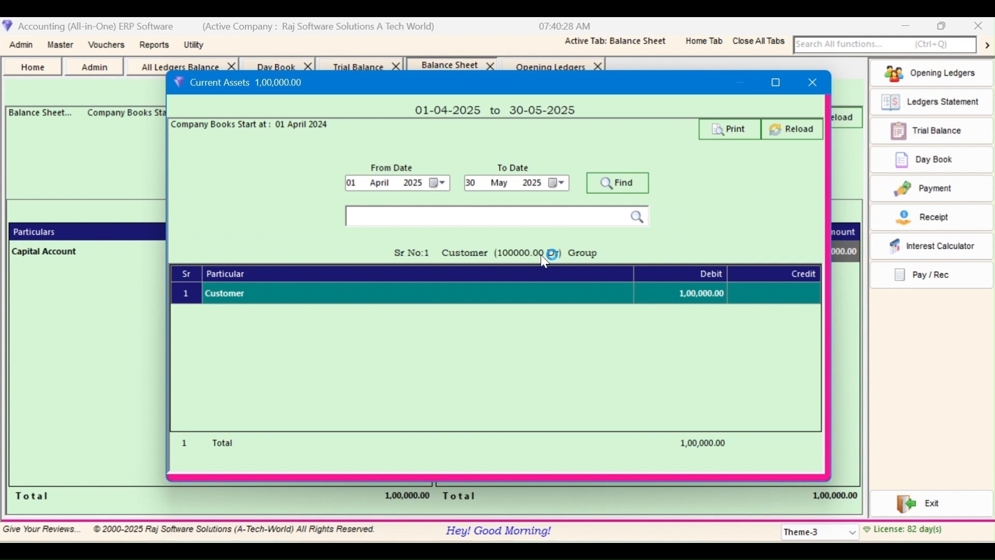
key("Escape")
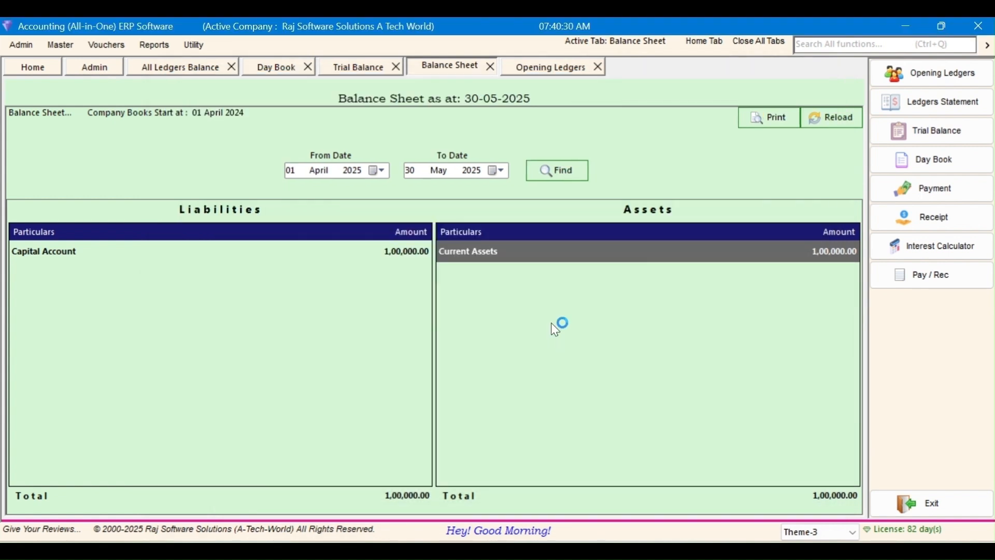
double_click(520, 254)
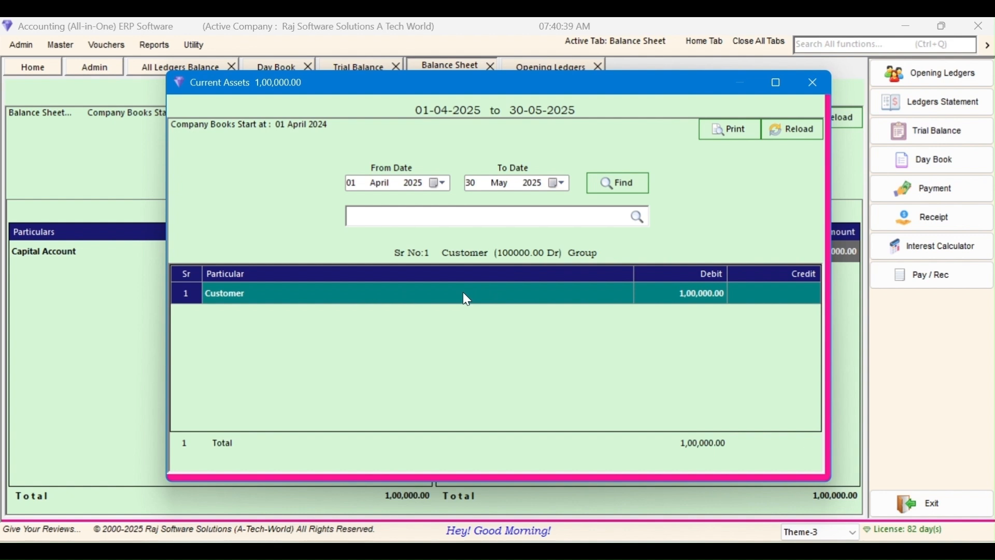
double_click(511, 298)
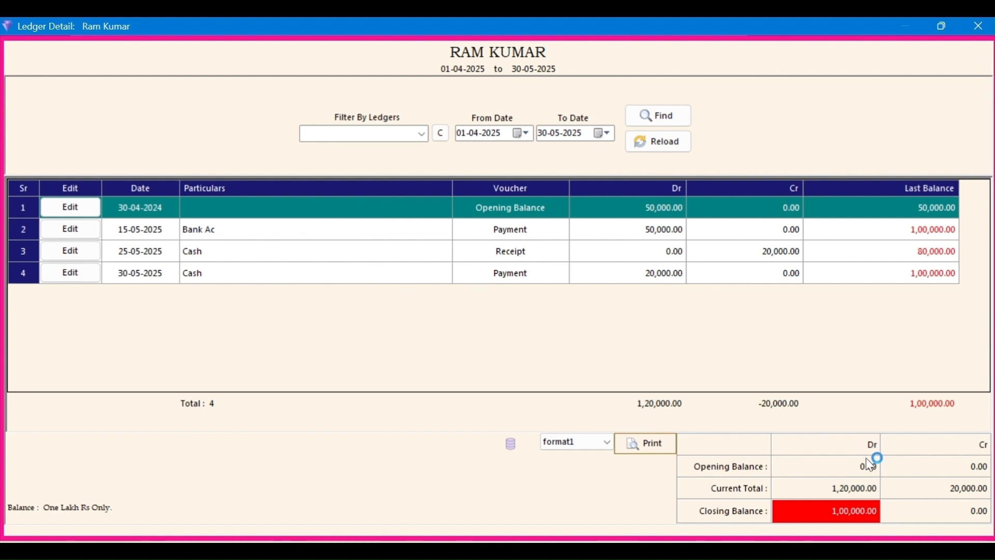
key("Escape")
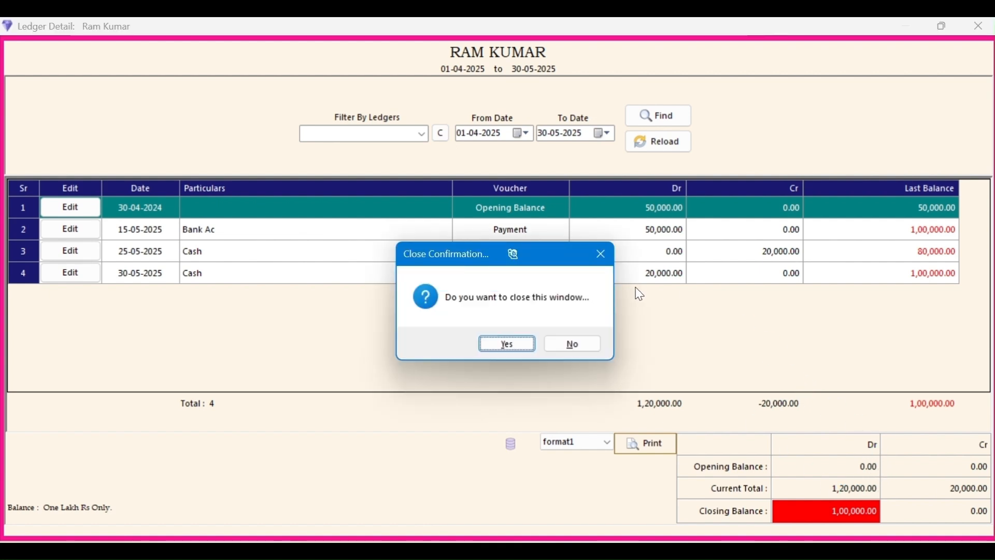
left_click(505, 345)
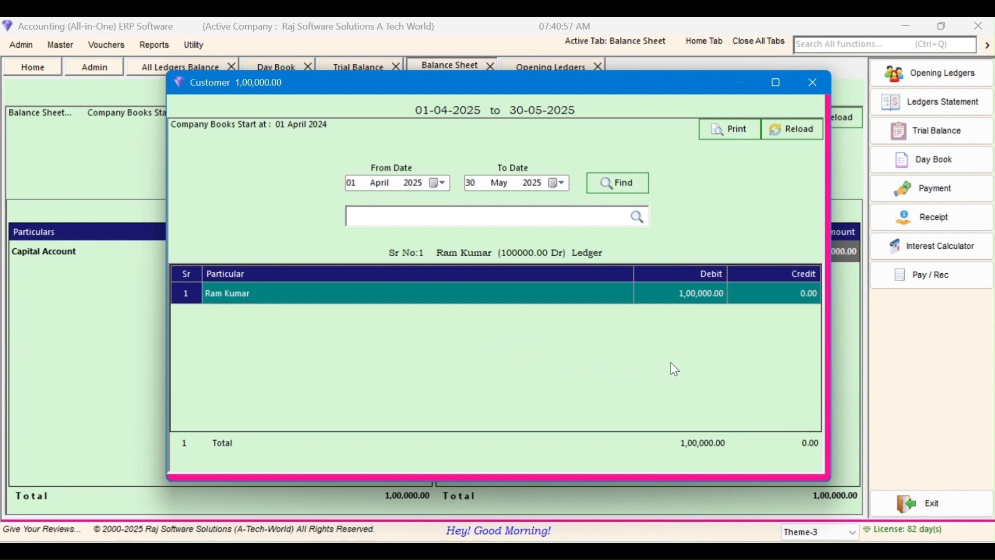
key("Escape")
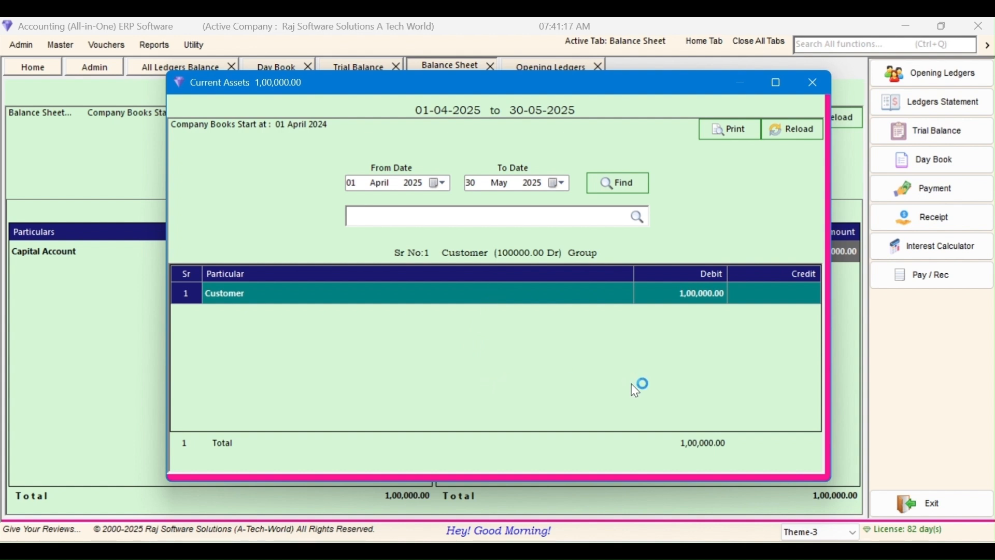
key("Escape")
left_click(200, 256)
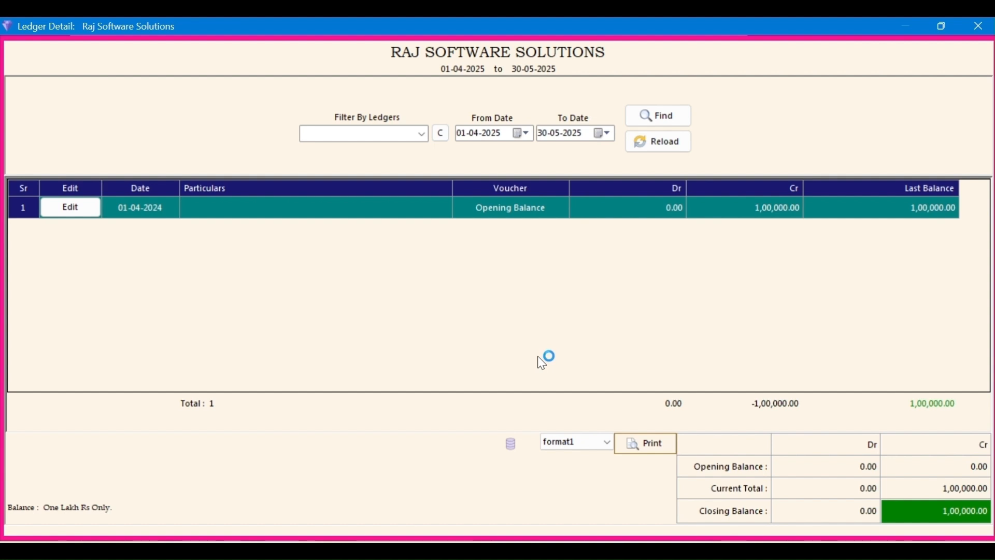
key("Escape")
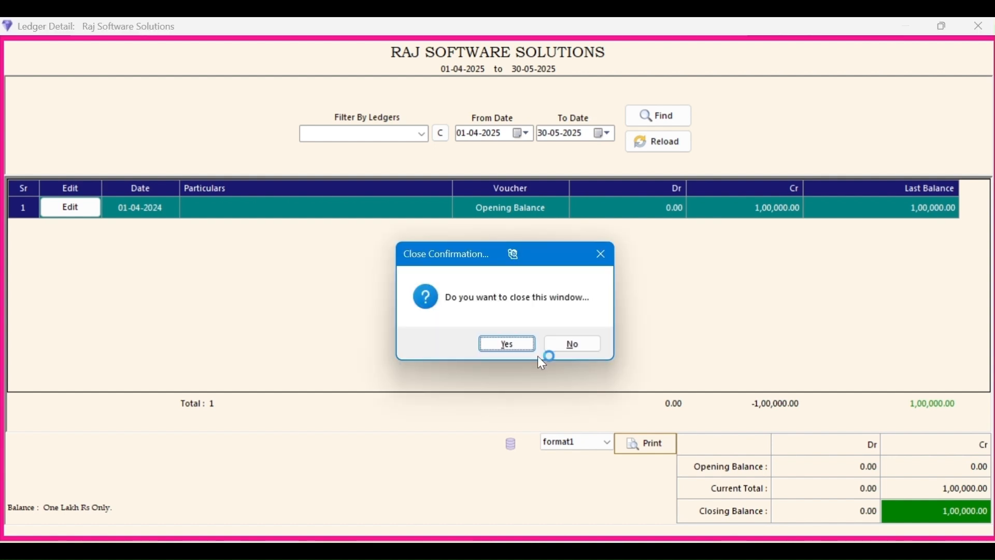
key("Return")
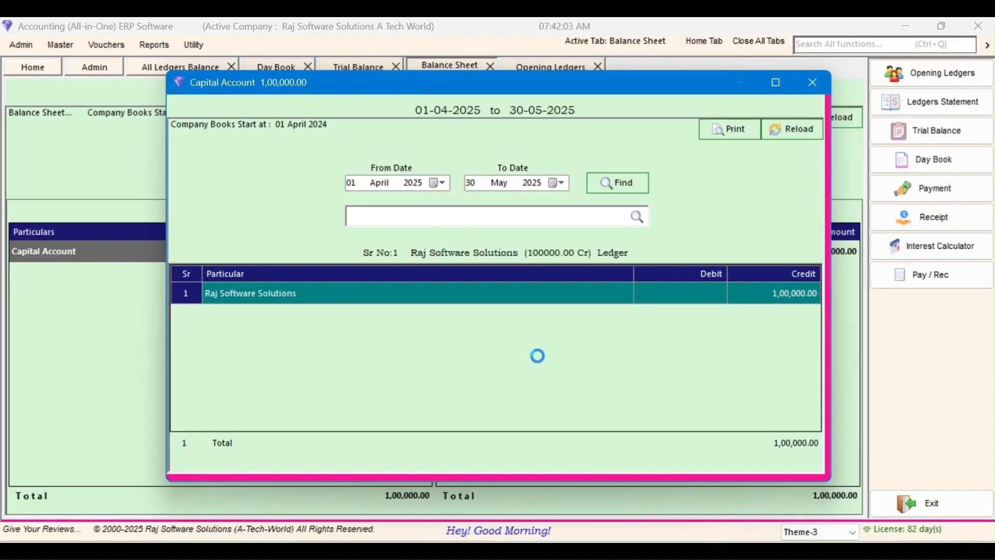
key("Escape")
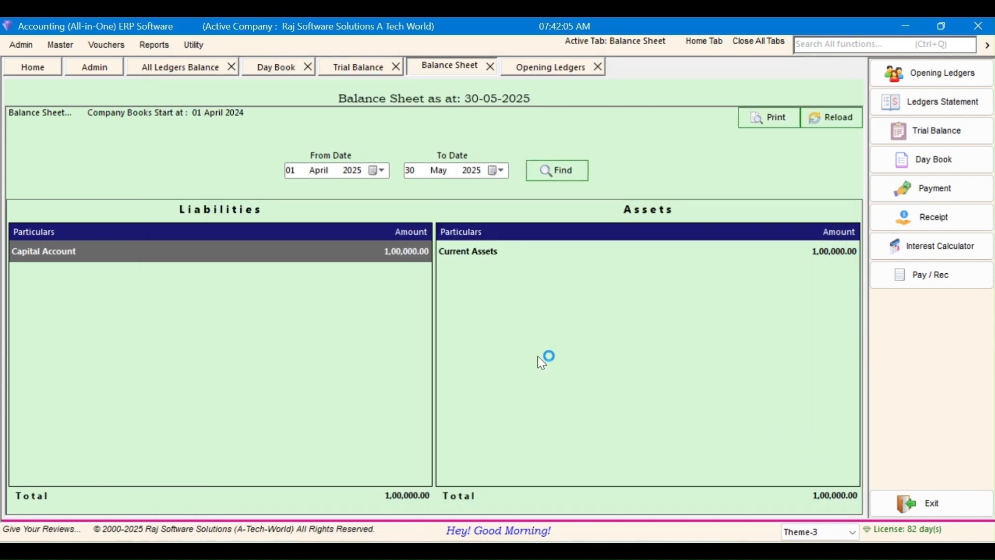
Step: Reload the Trial Balance and check the 1,00,000.00 customer debit against the Raj Software Solutions credit
left_click(929, 136)
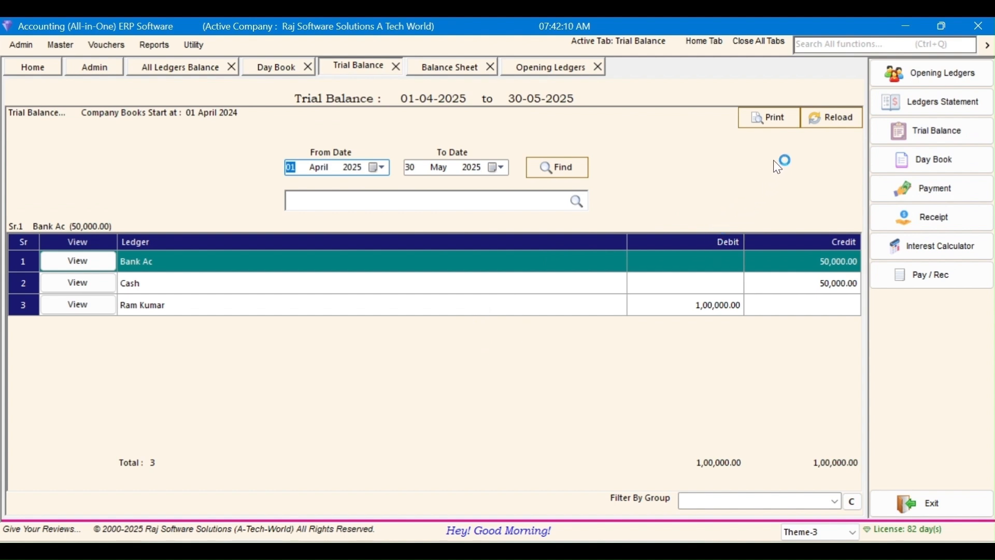
left_click(831, 120)
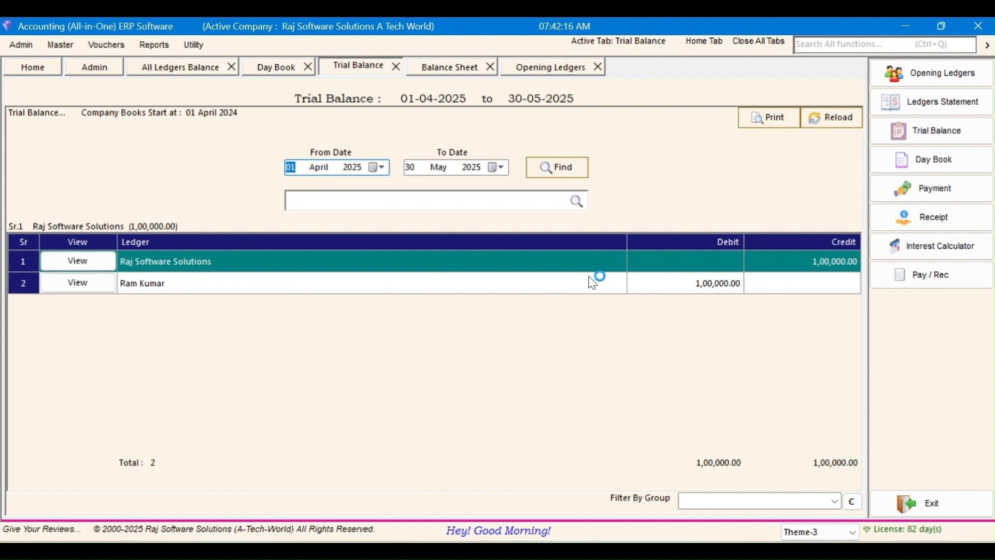
left_click(426, 285)
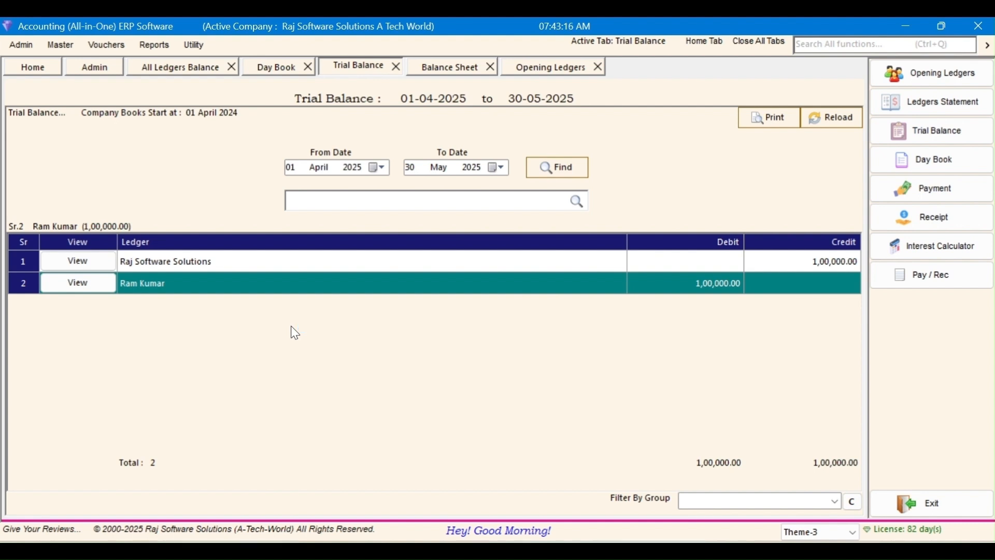
Step: Open Ledgers Statement to see all six ledgers with their groups and balances
left_click(888, 113)
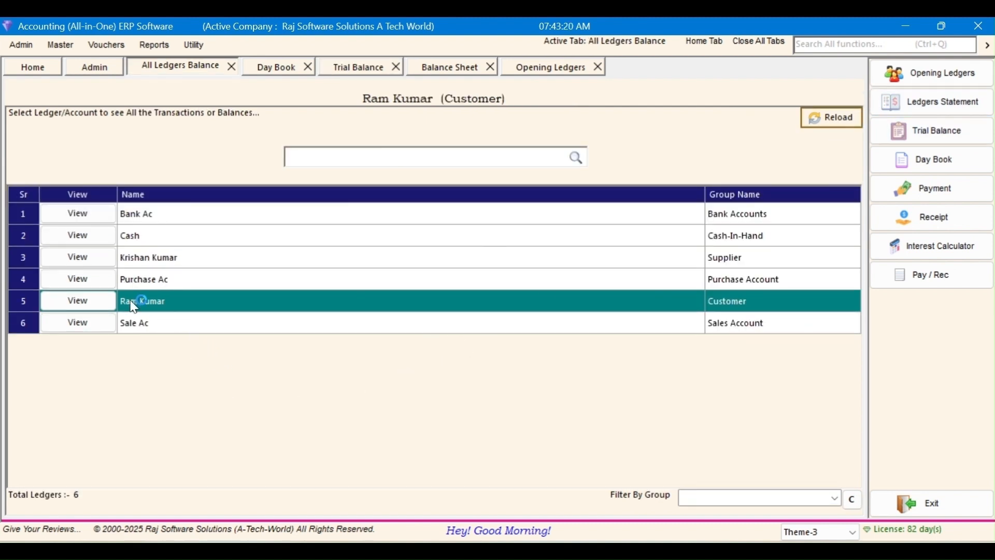
Step: Open the Cash ledger details and list its transactions from 01-04-2024 onward
left_click(183, 239)
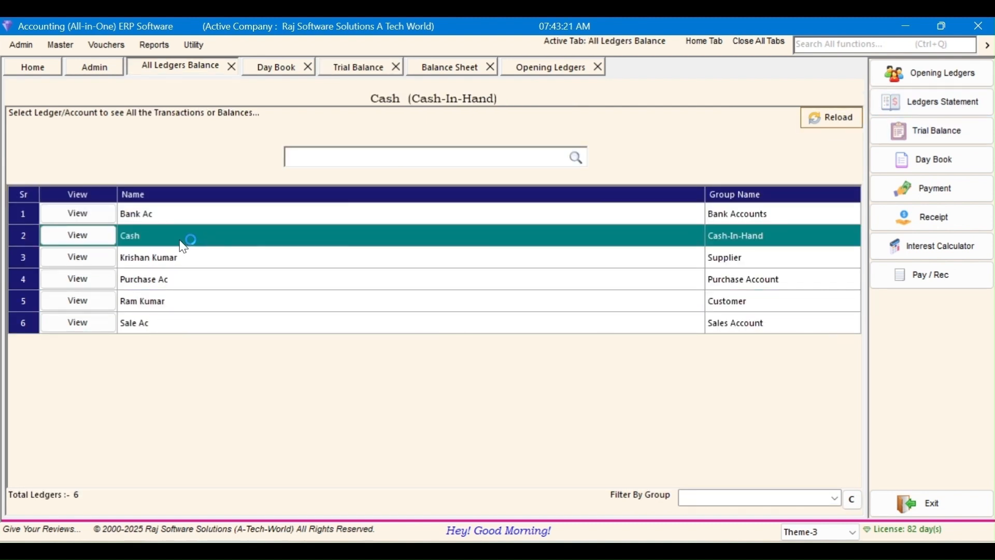
left_click(85, 241)
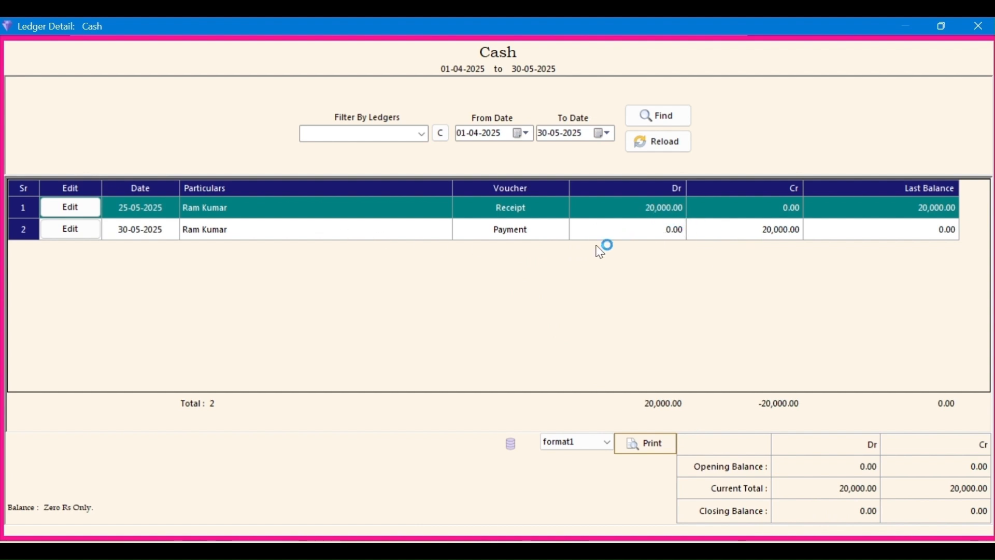
left_click(492, 136)
key("Down")
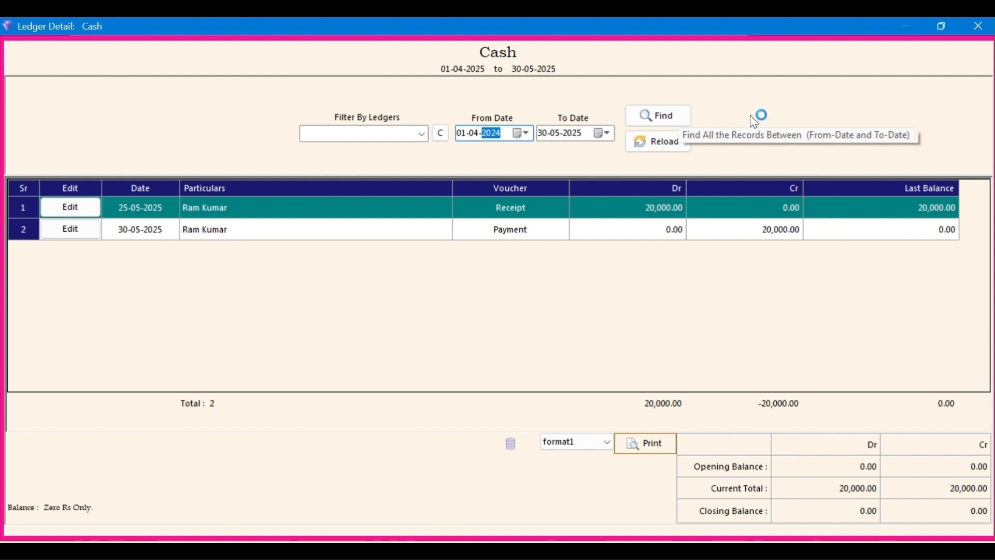
left_click(668, 117)
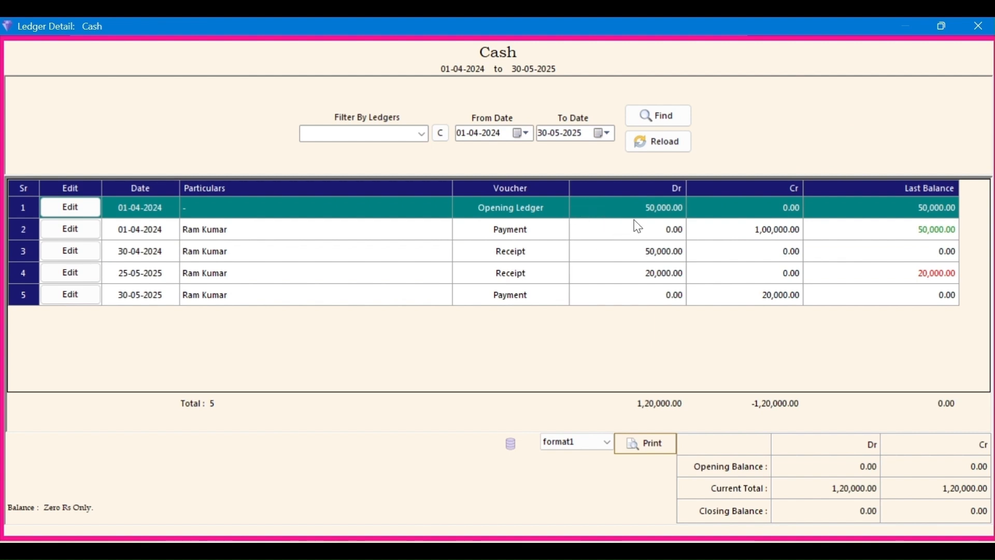
Step: Review the five Cash entries and the ledger filter choices, then request closing the window
left_click(268, 232)
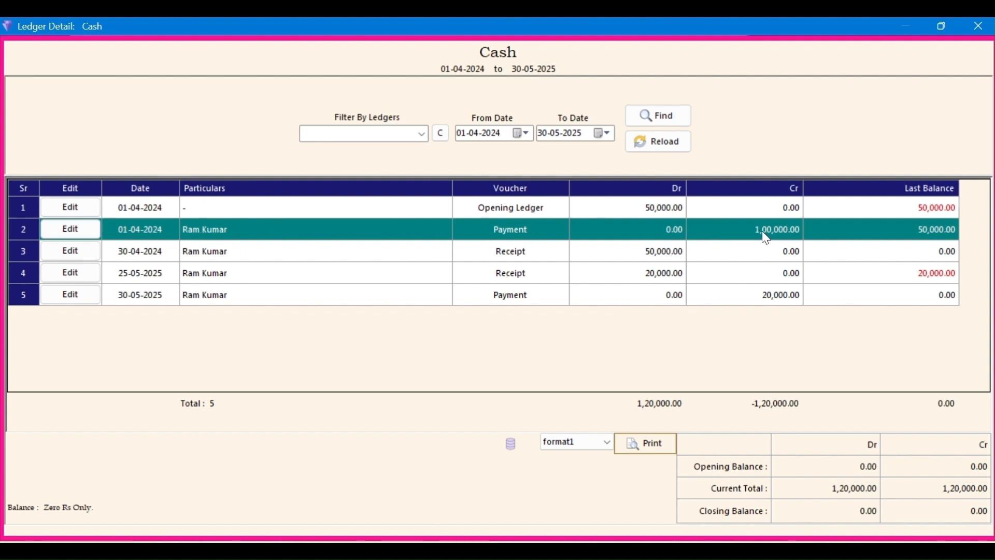
left_click(507, 259)
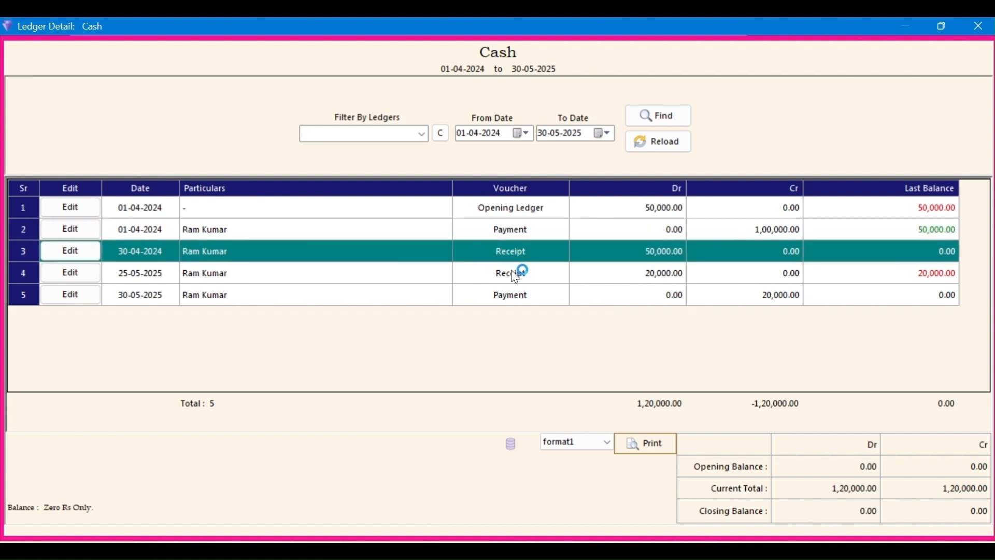
left_click(511, 272)
left_click(515, 301)
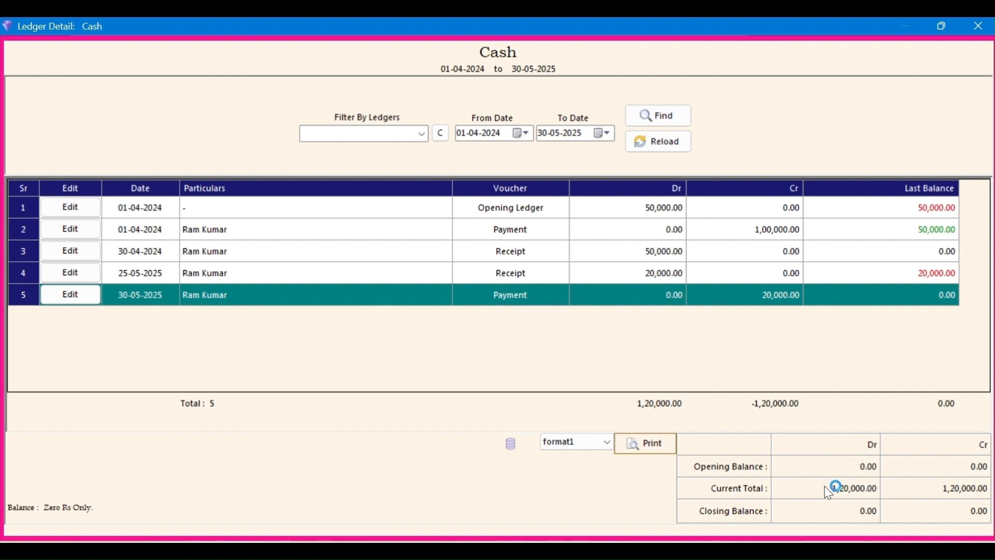
left_click(424, 135)
left_click(350, 282)
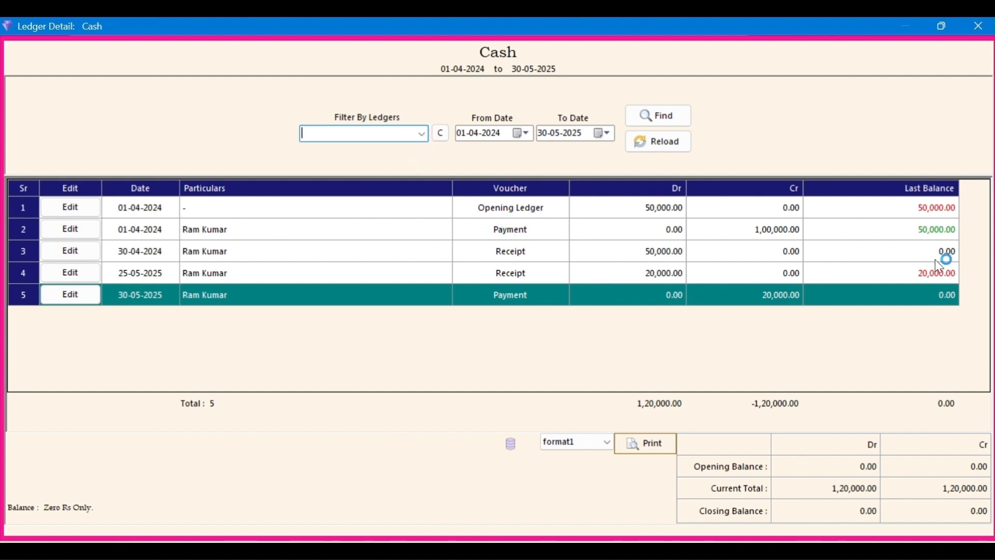
key("Escape")
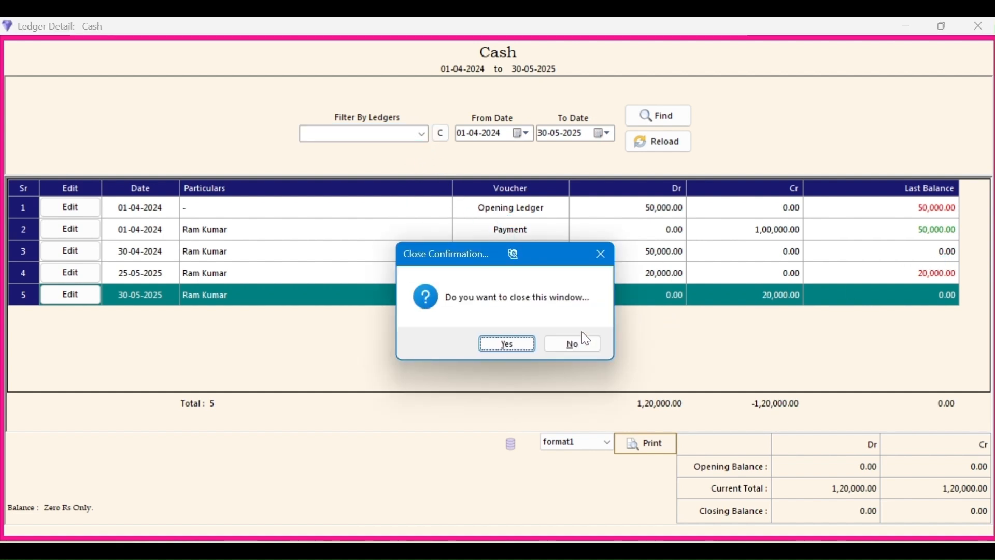
Step: Confirm closing the Cash ledger details and close all open report tabs
left_click(514, 344)
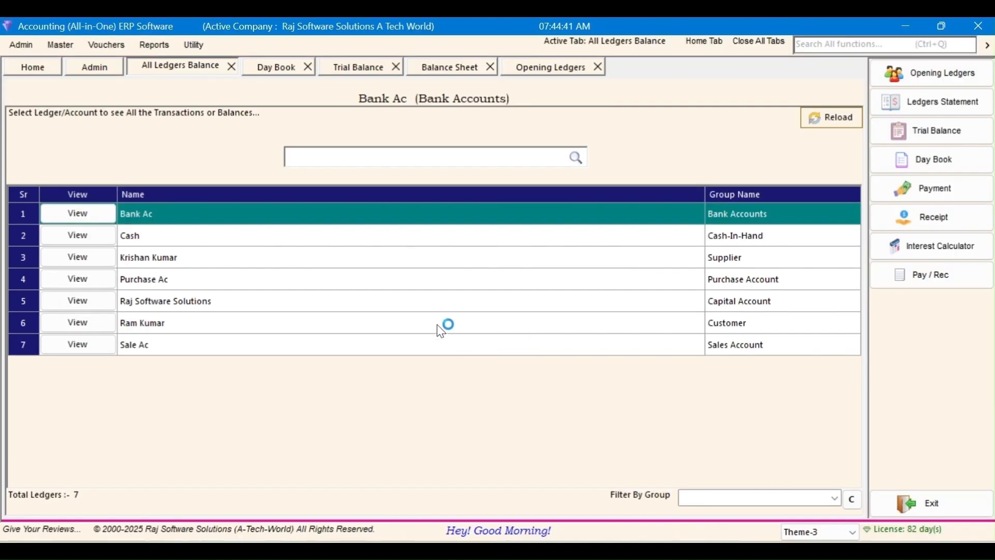
left_click(347, 299)
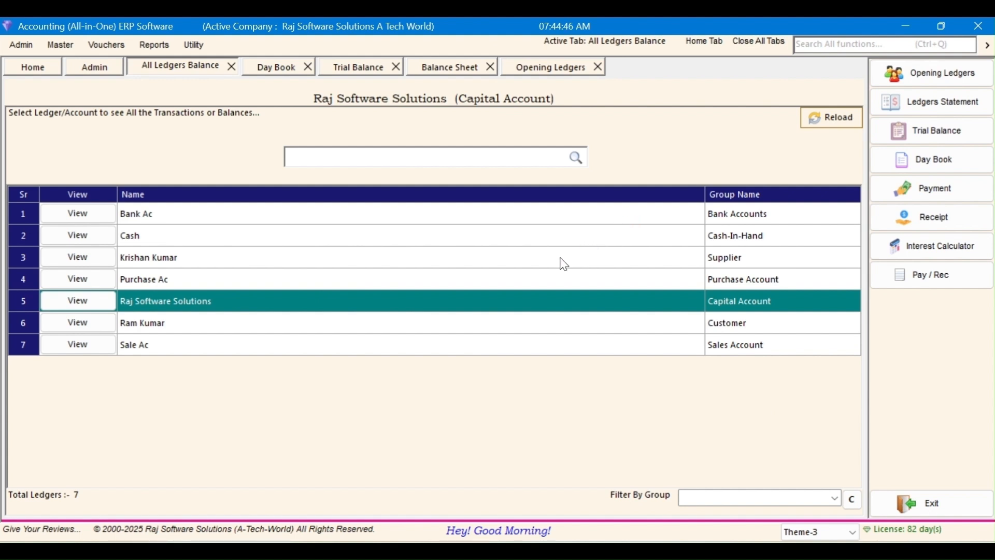
right_click(674, 123)
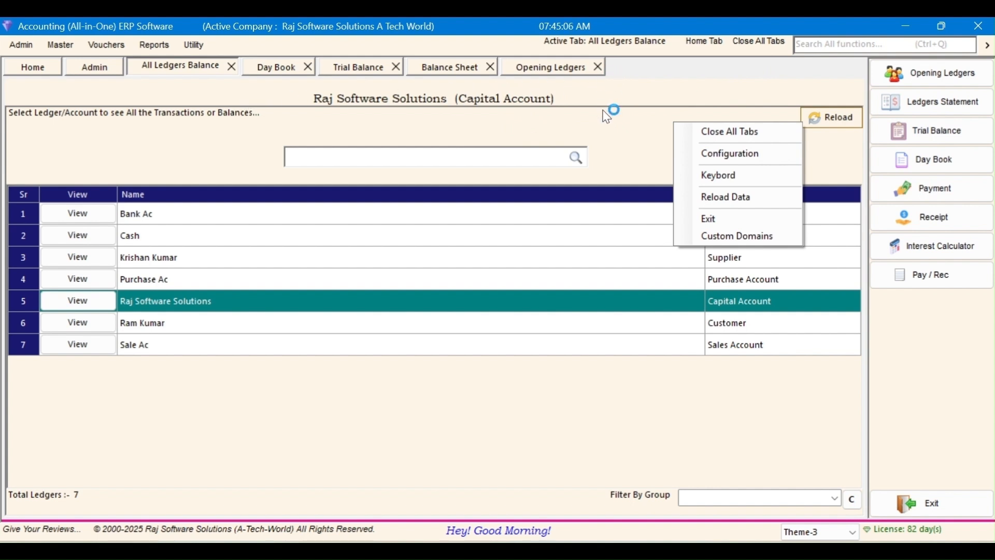
left_click(746, 131)
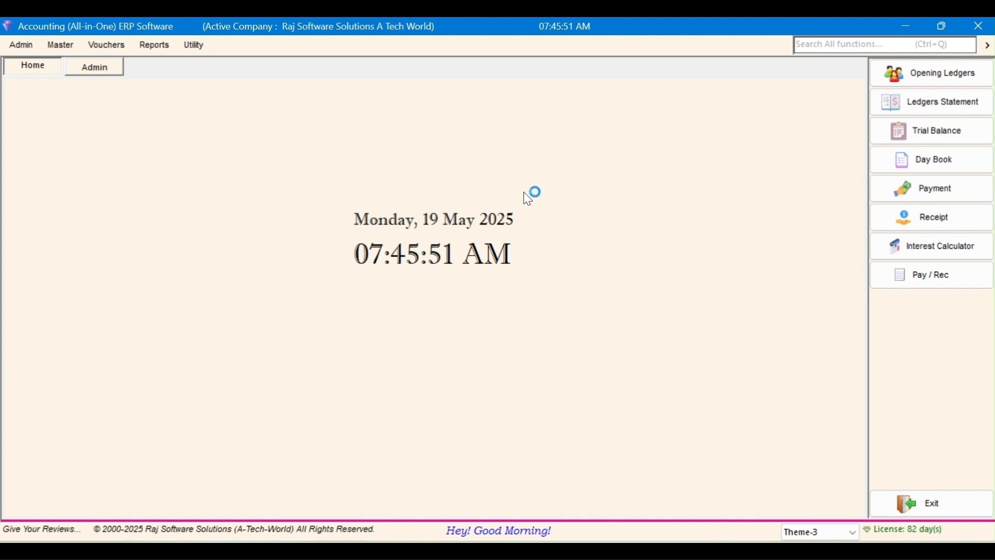
Step: Open the Payment voucher list from Reports > Vouchers
left_click(154, 45)
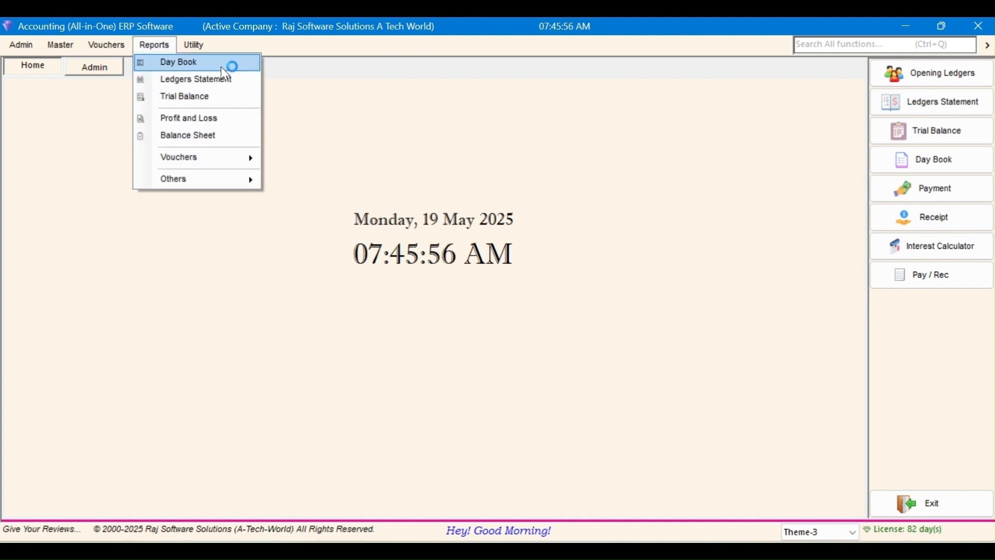
mouse_move(226, 162)
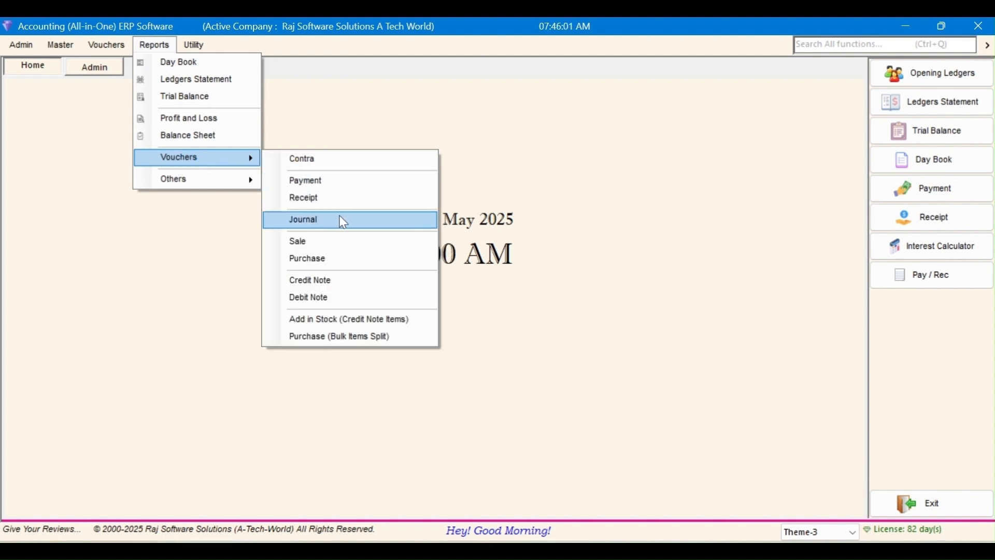
left_click(336, 181)
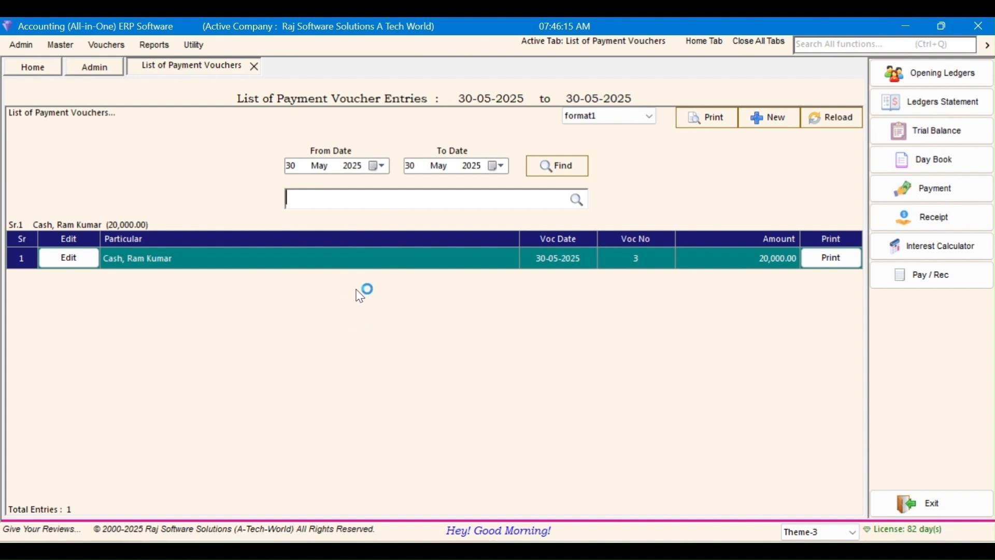
Step: Set the start date to 01-04-2024 so all three payment vouchers appear
left_click(354, 166)
key("Down")
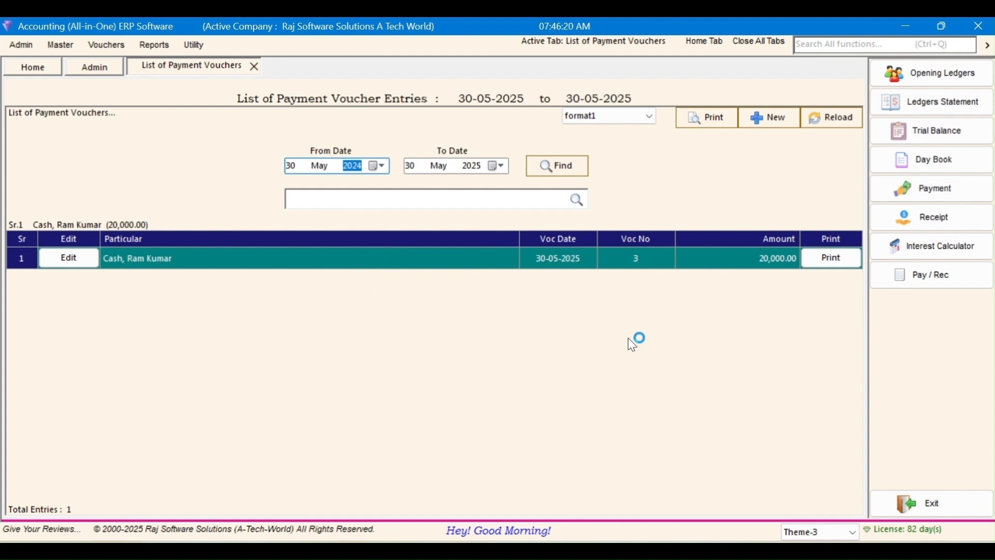
left_click(321, 167)
key("Down")
key("Left")
key("Up")
left_click(568, 178)
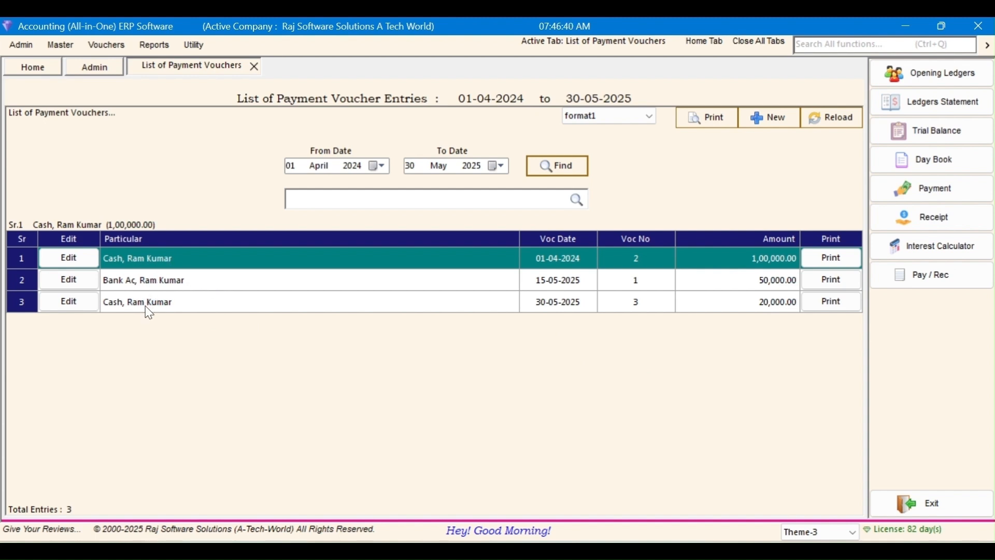
left_click(156, 46)
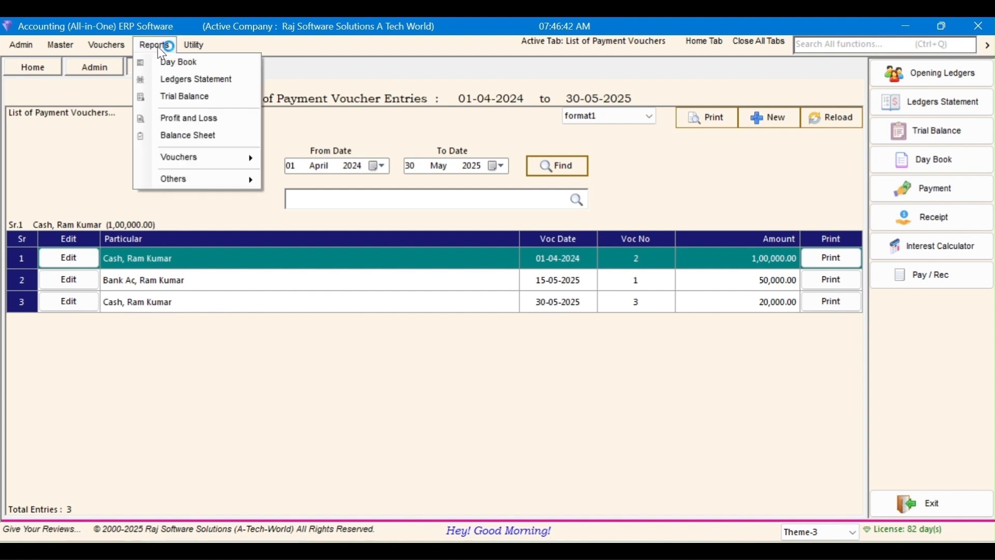
Step: List receipt vouchers from 01-04-2024, showing two entries, then open the Day Book
mouse_move(187, 159)
left_click(311, 196)
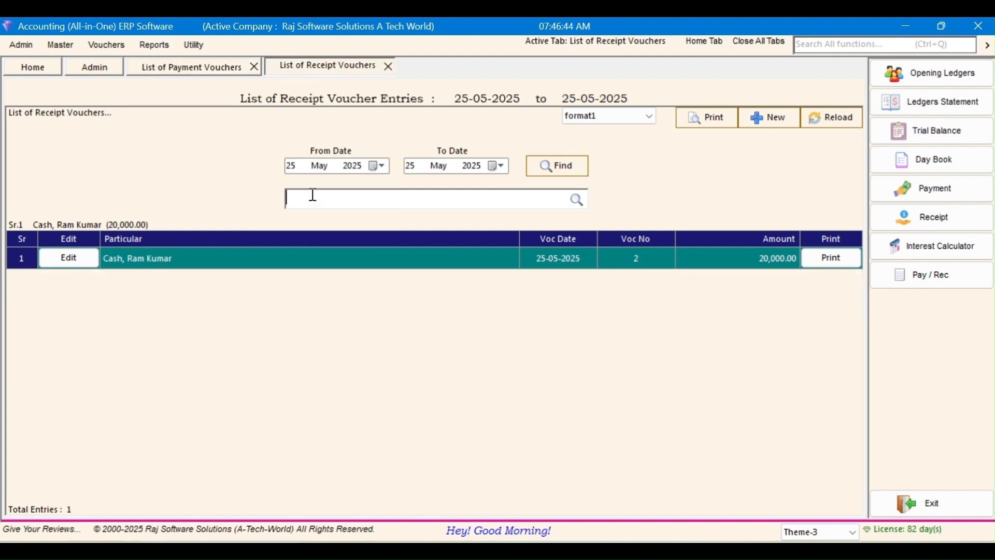
left_click(353, 166)
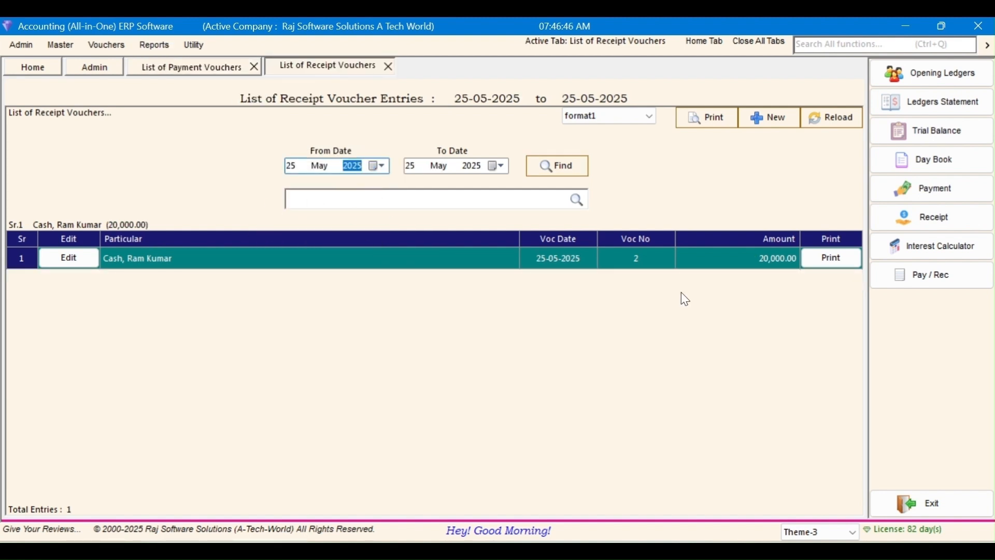
key("Down")
key("Left")
key("Down")
key("Left")
type("01")
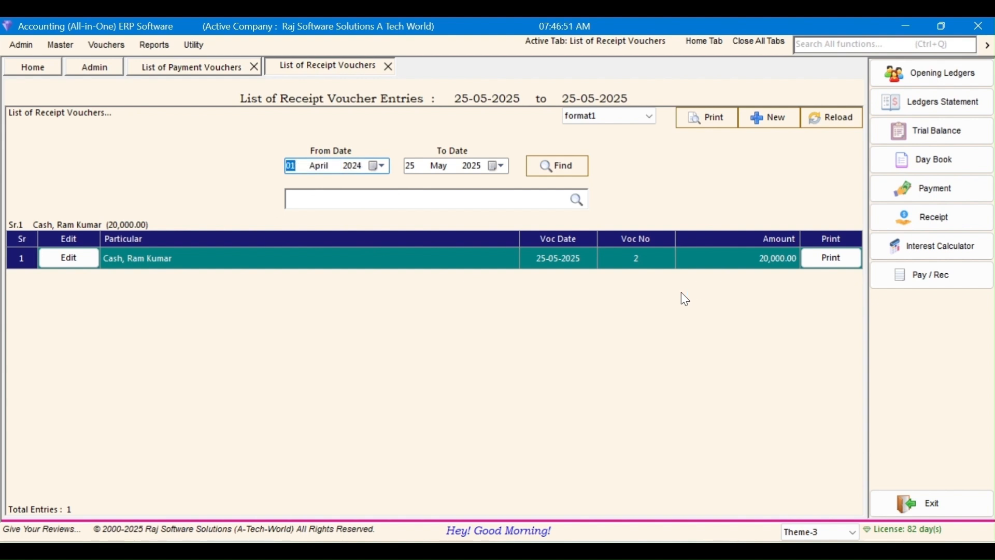
left_click(583, 166)
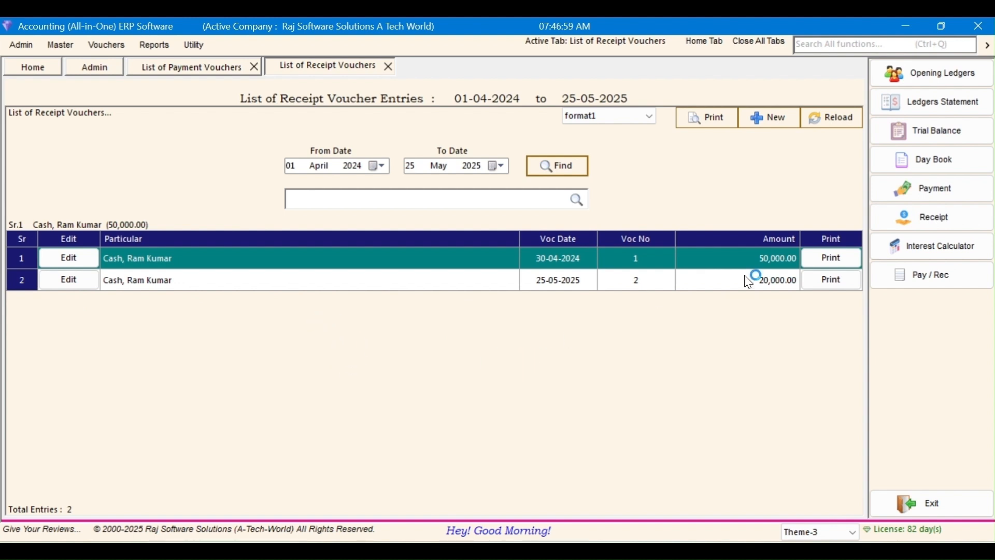
left_click(942, 163)
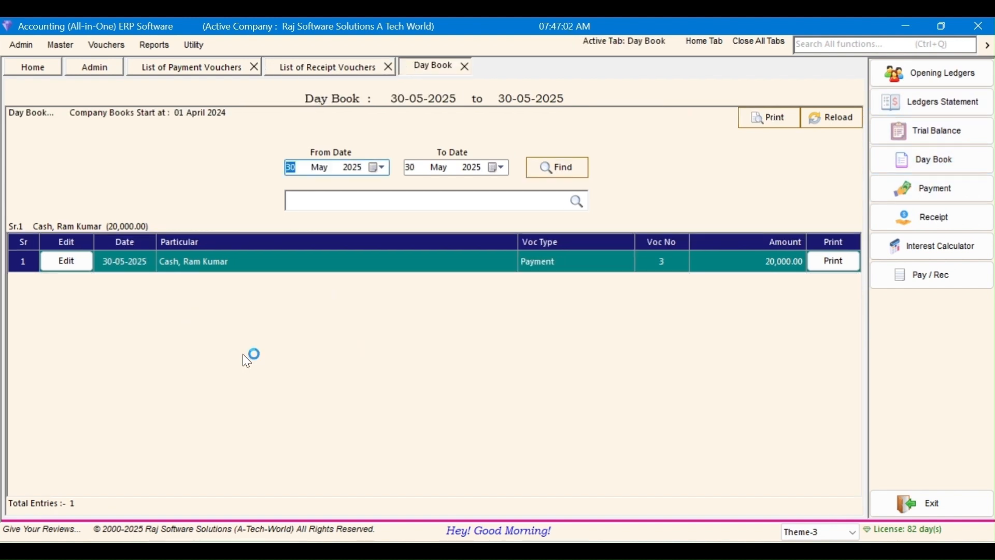
Step: Set the Day Book start date to 01-04-2024 (year 2024, April, day 01)
left_click(354, 168)
key("Down")
key("Left")
key("Left")
key("Right")
key("Up")
key("Down")
key("Down")
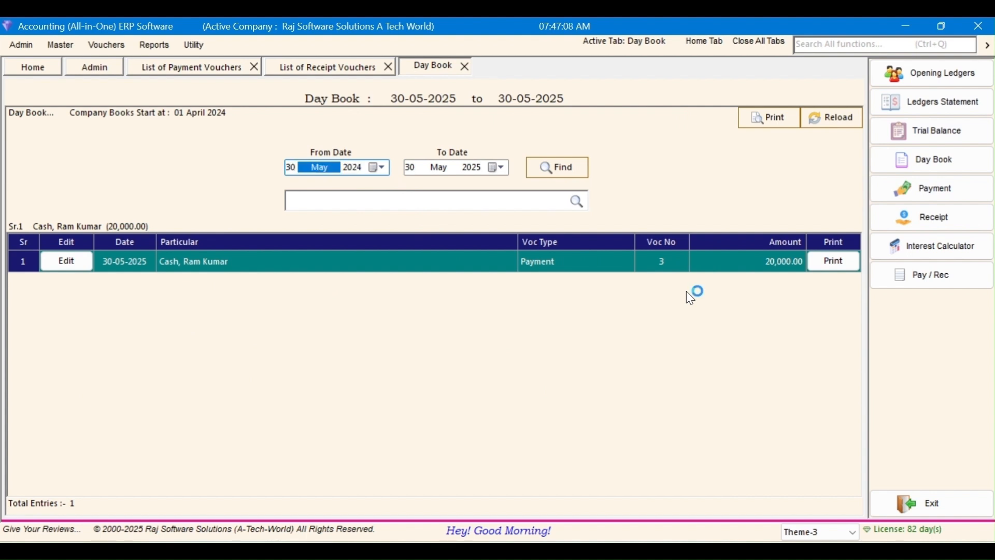
left_click(562, 172)
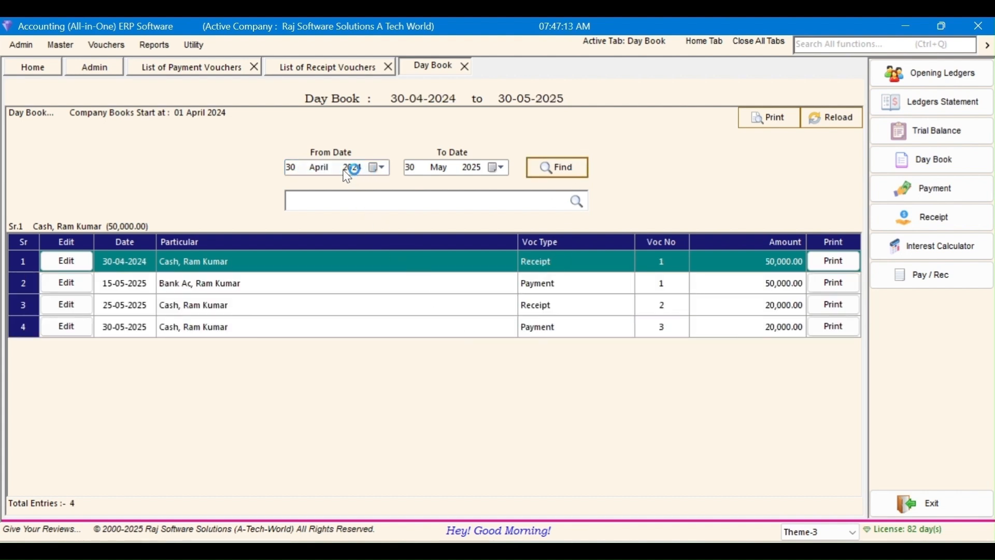
left_click(291, 167)
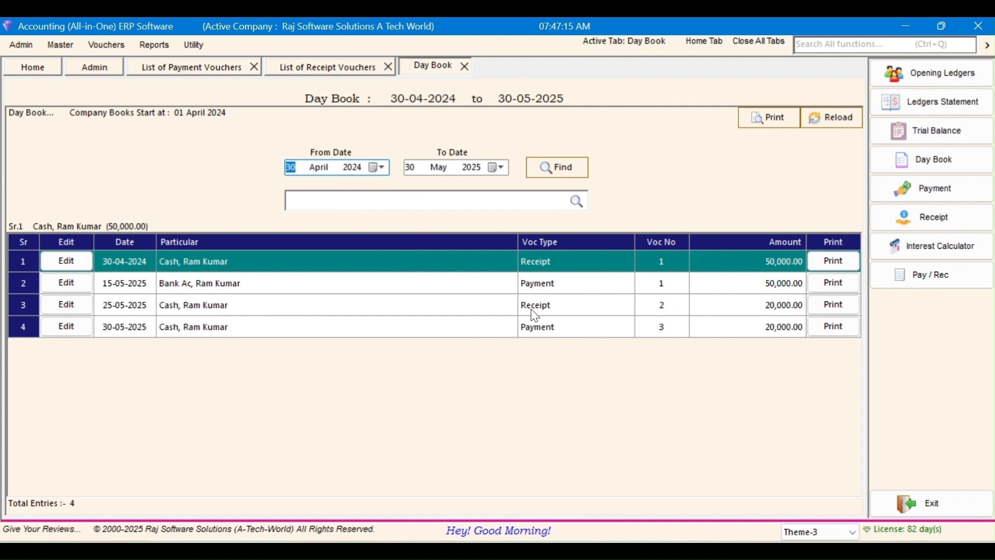
type("01")
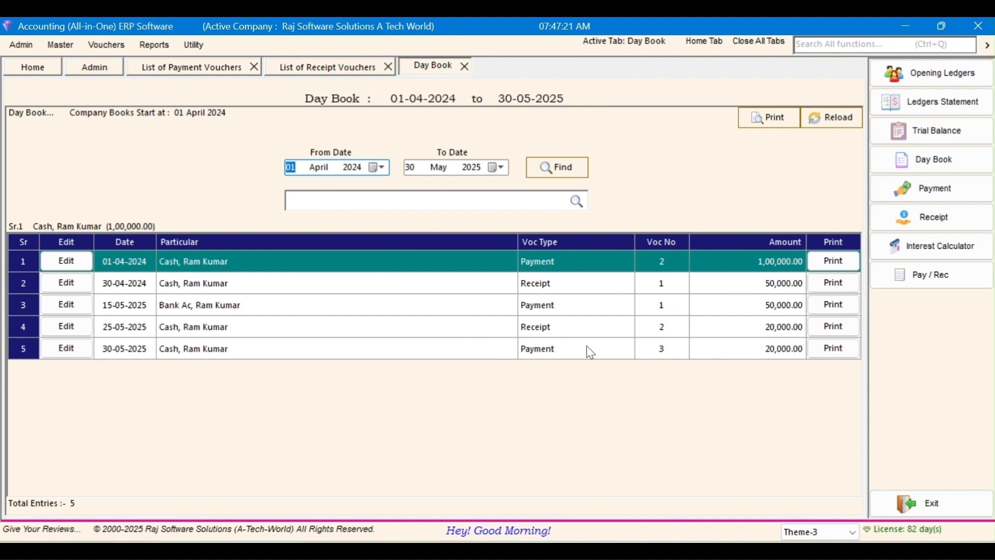
Step: Review the five Day Book payment and receipt entries from 30-04-2024 to 30-05-2025
left_click(564, 327)
left_click(566, 286)
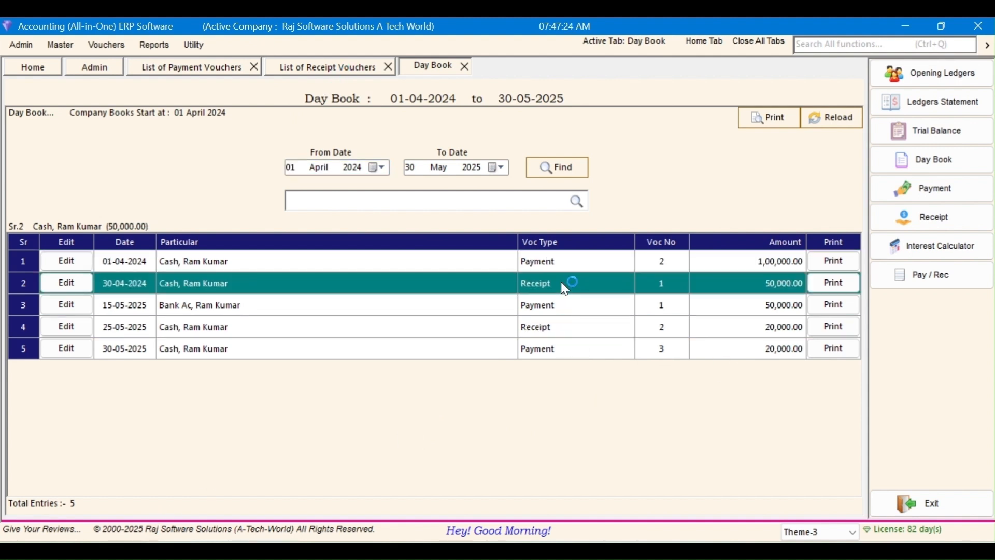
left_click(570, 267)
left_click(570, 309)
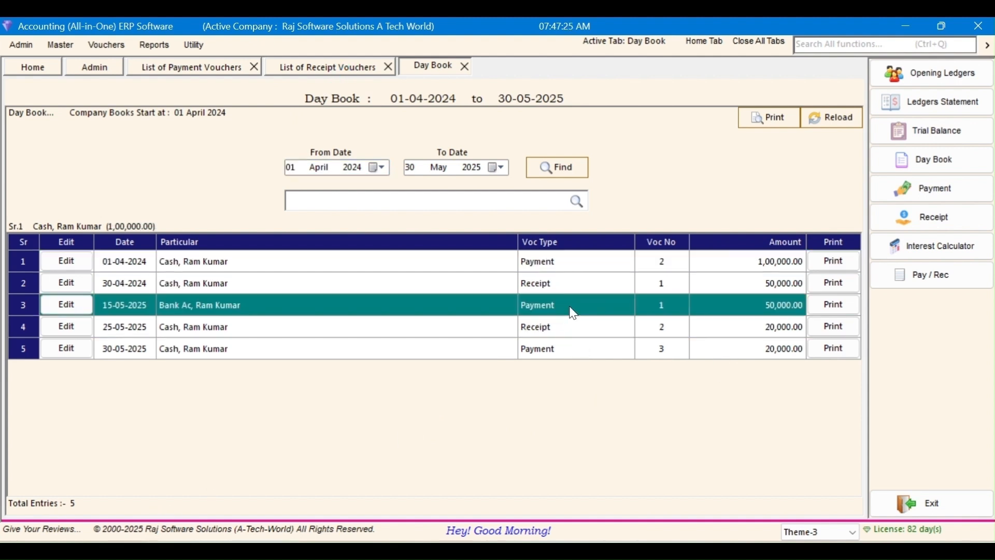
left_click(568, 349)
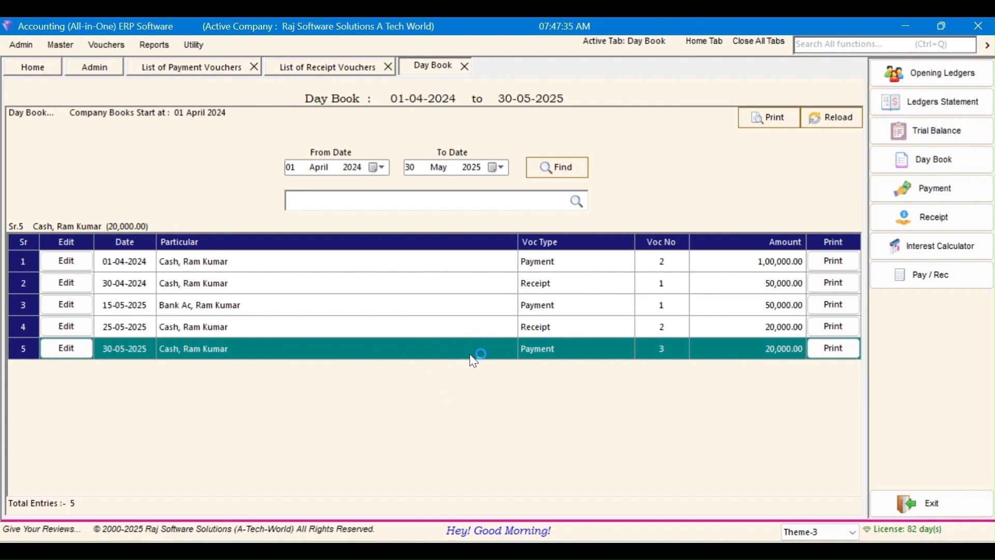
left_click(396, 321)
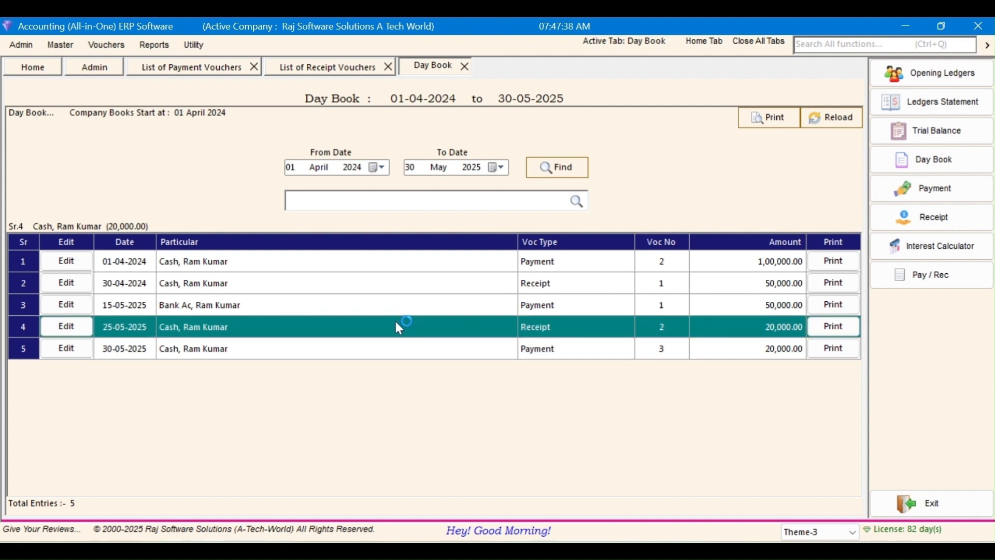
Step: Close the Payment Vouchers, Receipt Vouchers and Day Book tabs
left_click(208, 70)
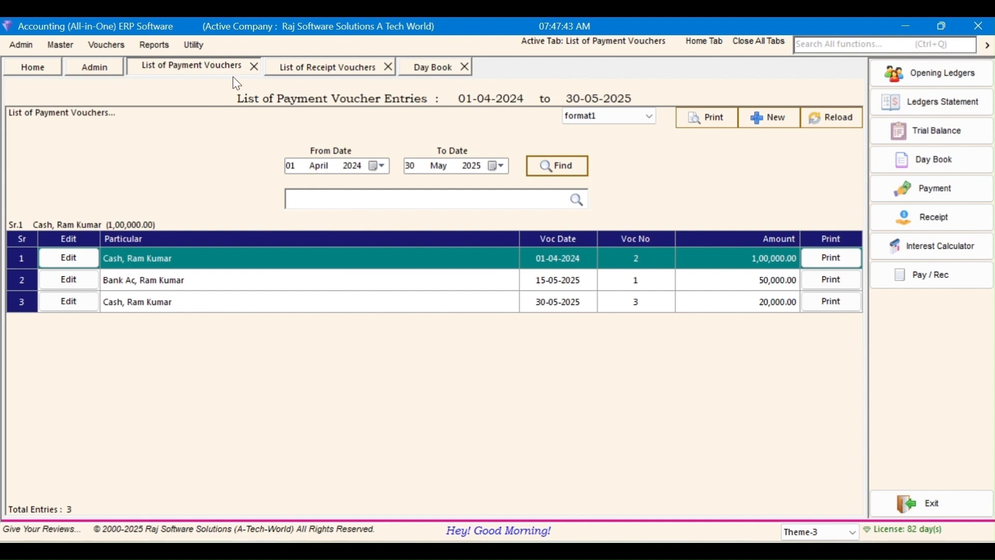
left_click(253, 68)
left_click(250, 66)
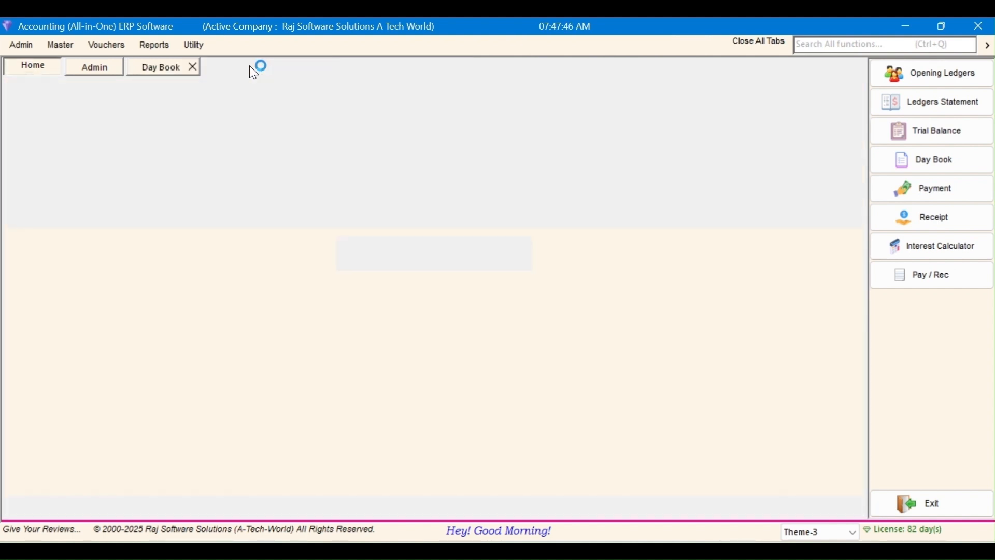
left_click(193, 67)
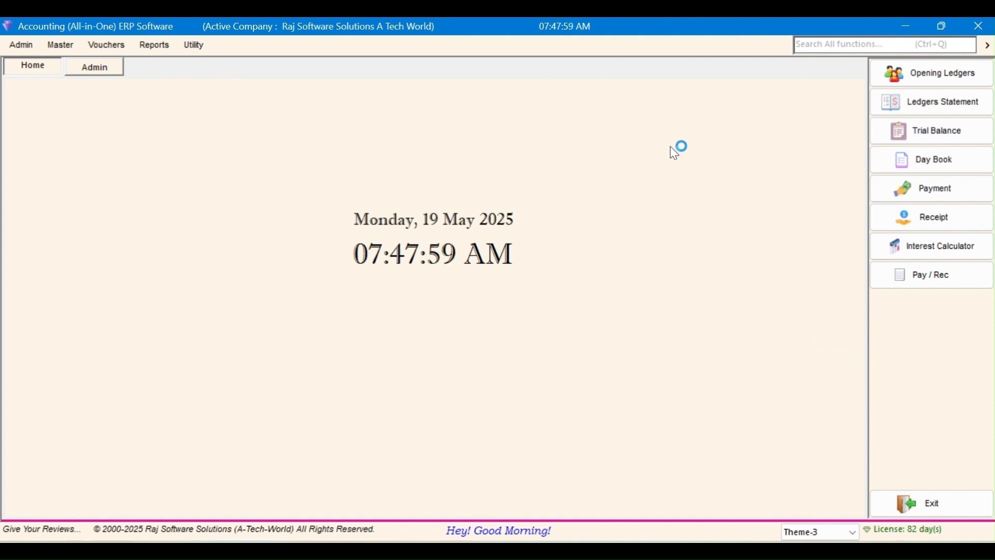
right_click(632, 104)
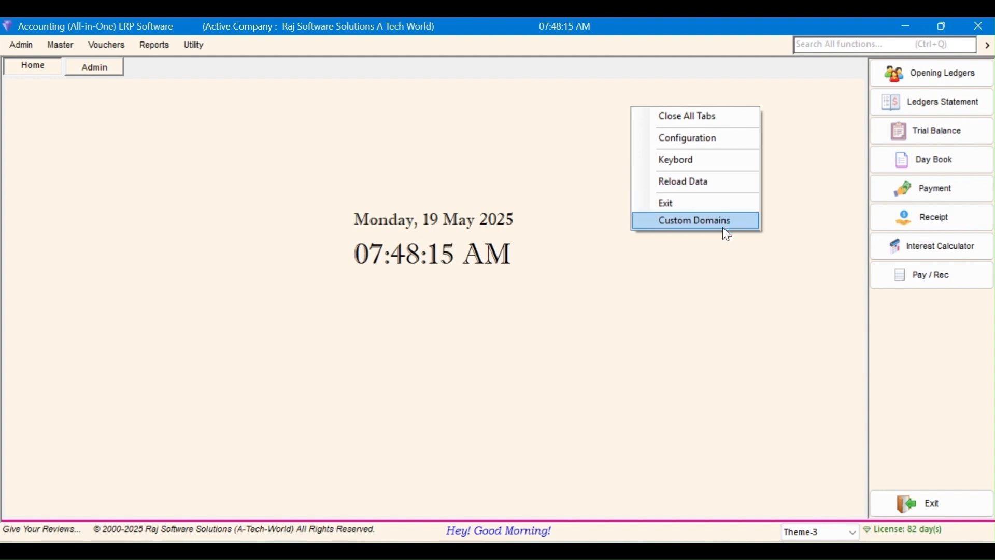
left_click(724, 201)
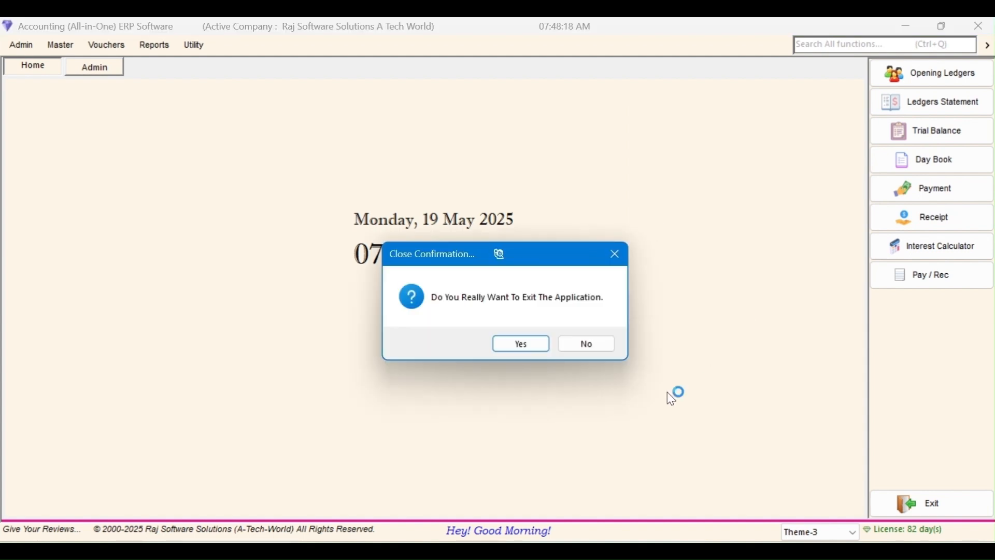
left_click(588, 343)
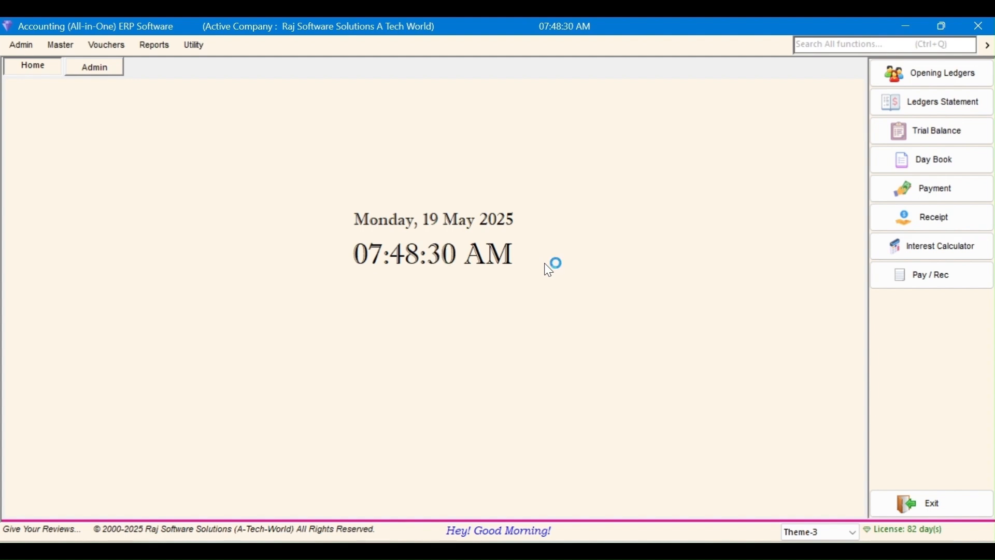
right_click(531, 151)
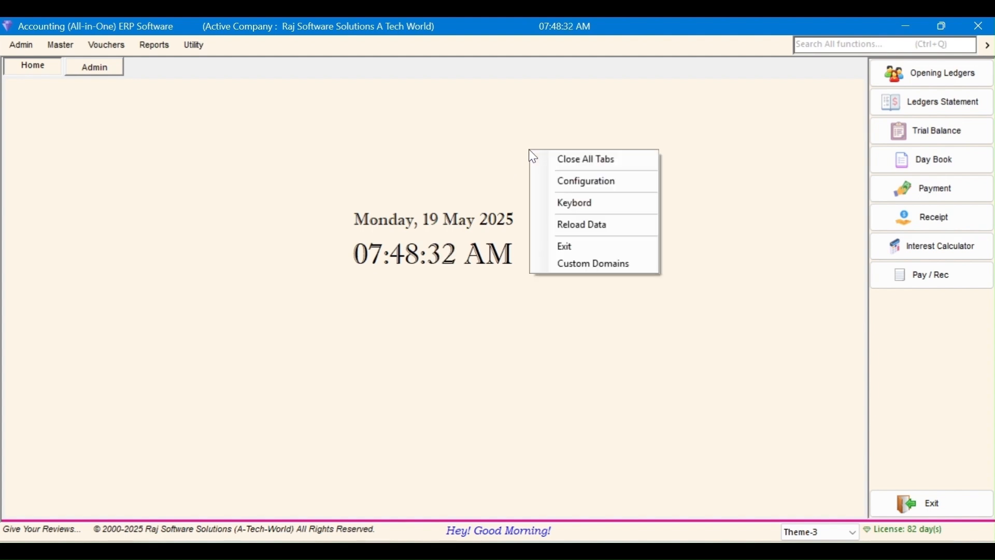
left_click(578, 183)
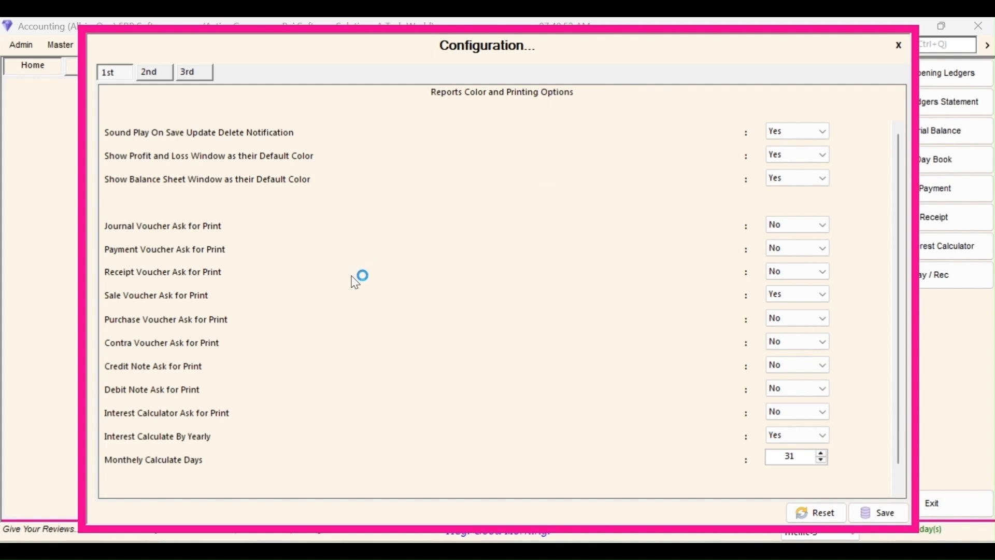
scroll(438, 301, "down", 1)
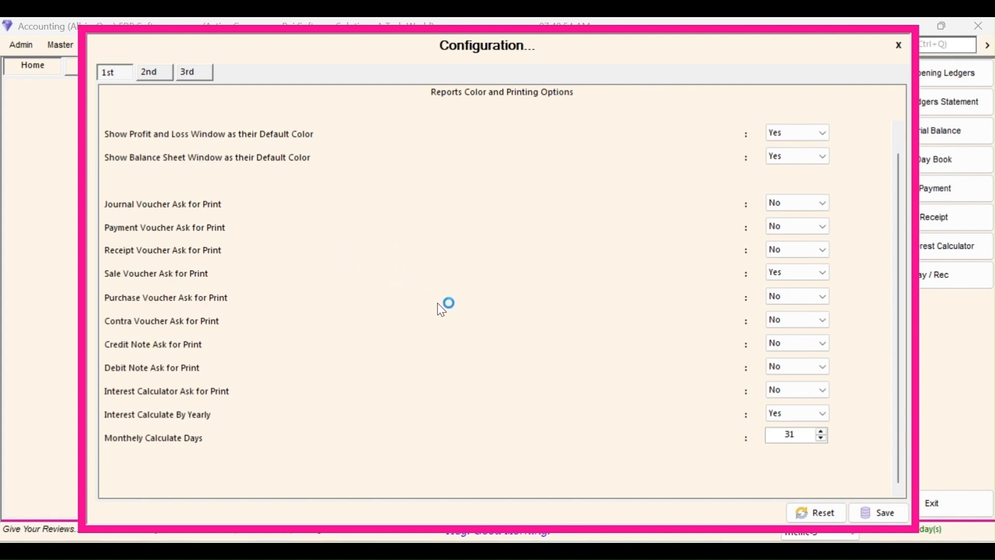
scroll(441, 310, "up", 1)
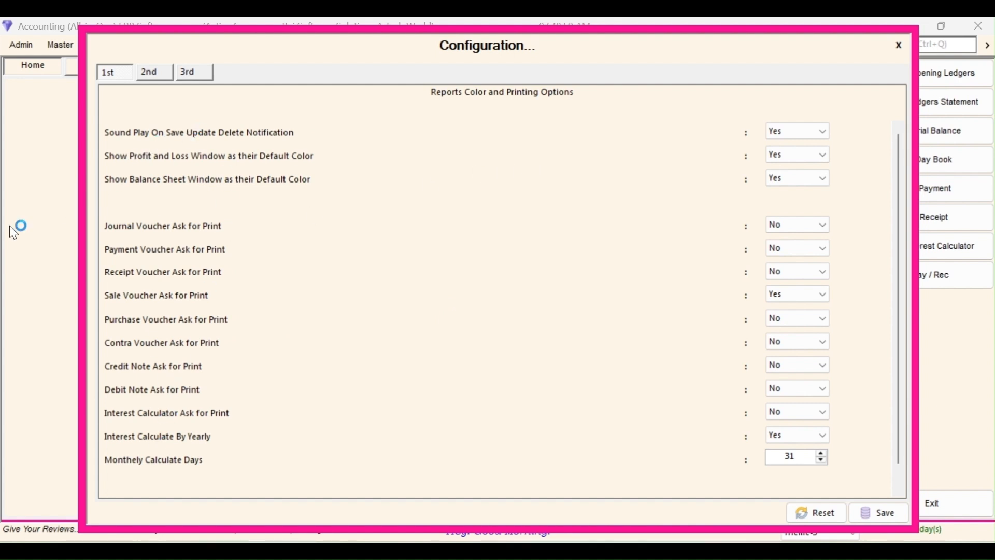
left_click(153, 77)
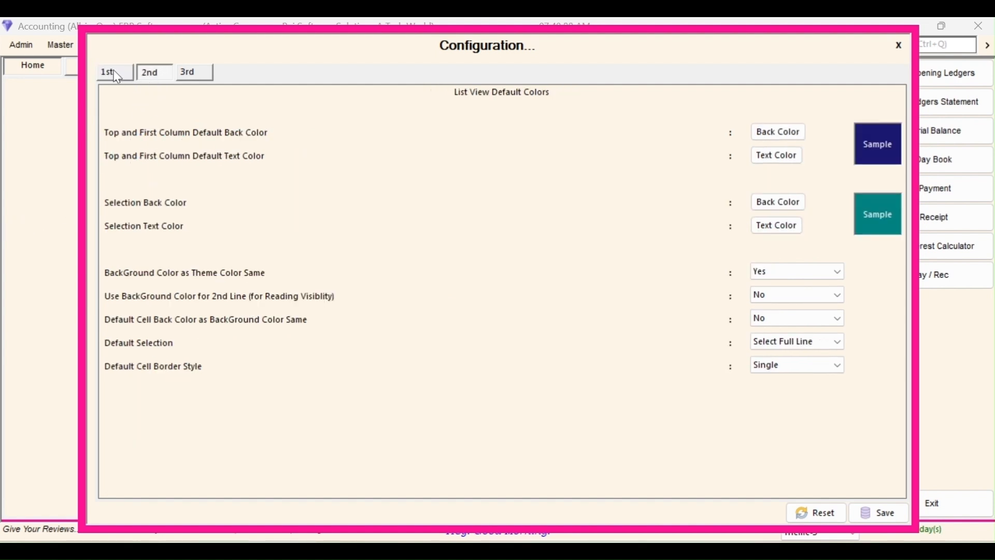
left_click(115, 74)
left_click(159, 78)
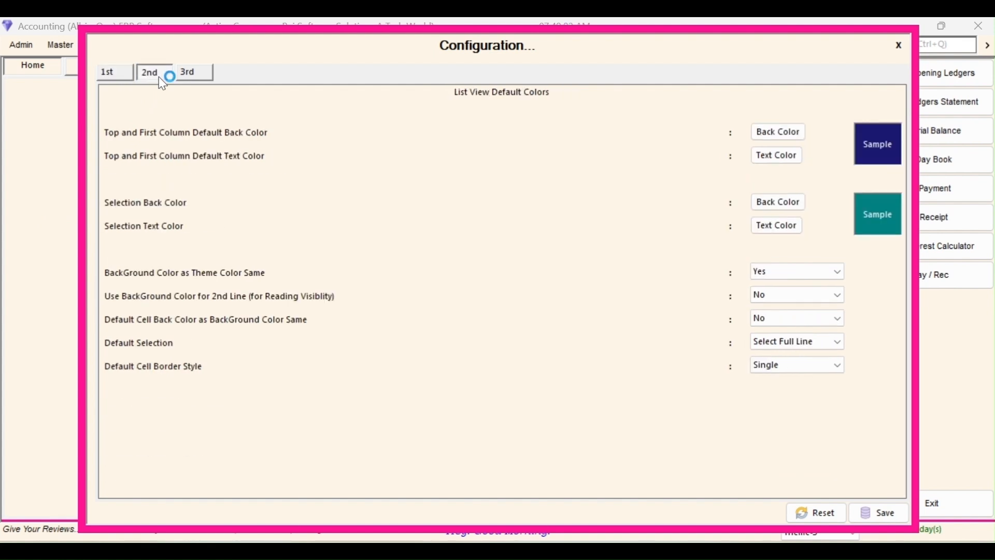
left_click(195, 76)
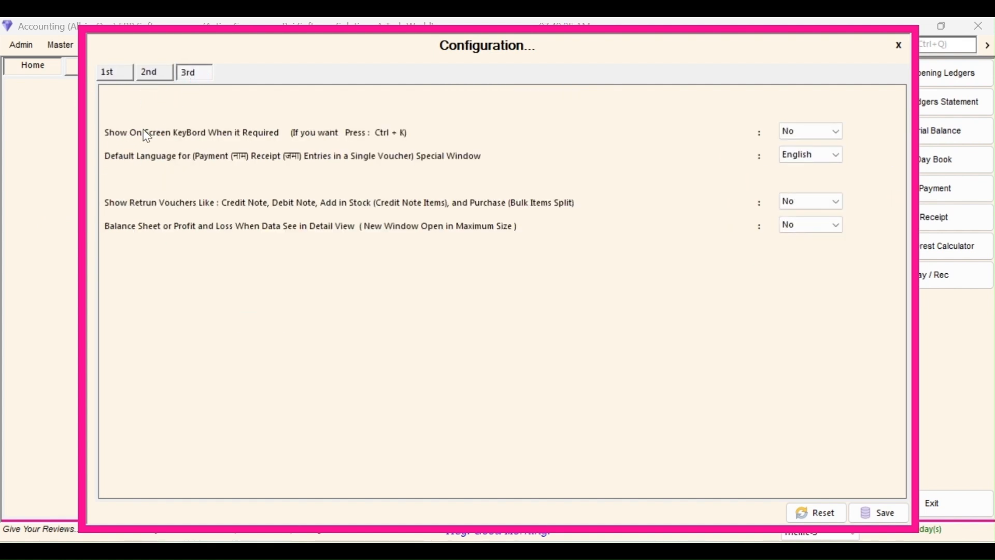
left_click(120, 73)
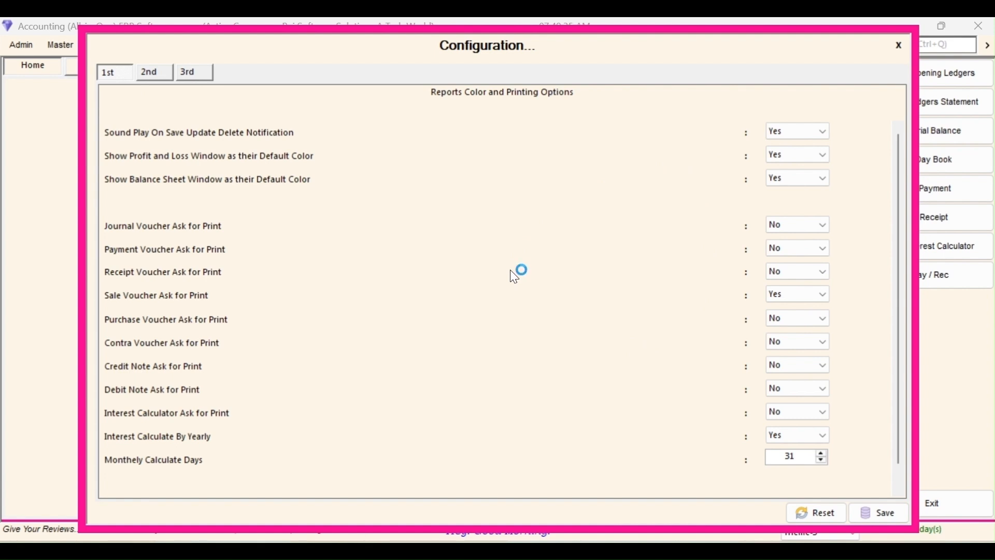
left_click(898, 48)
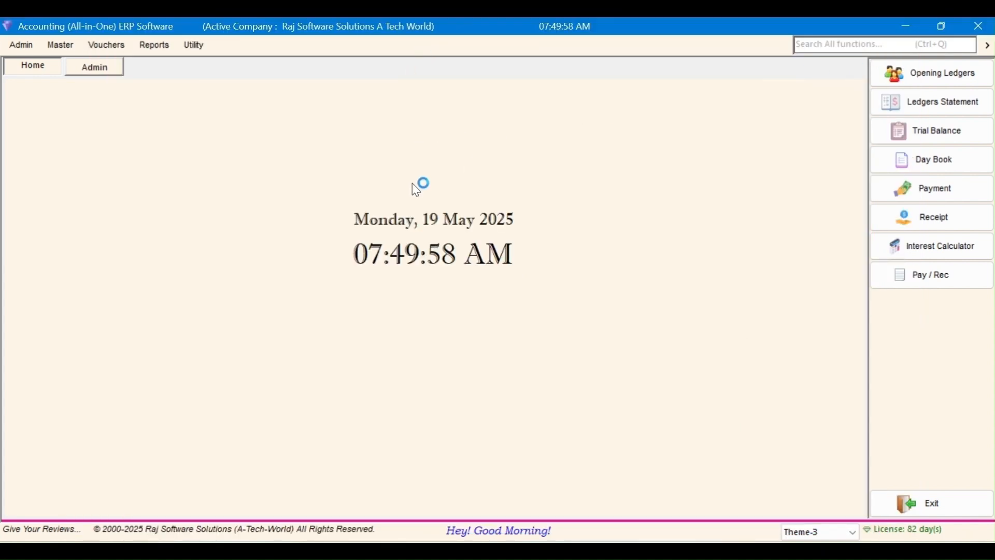
right_click(550, 153)
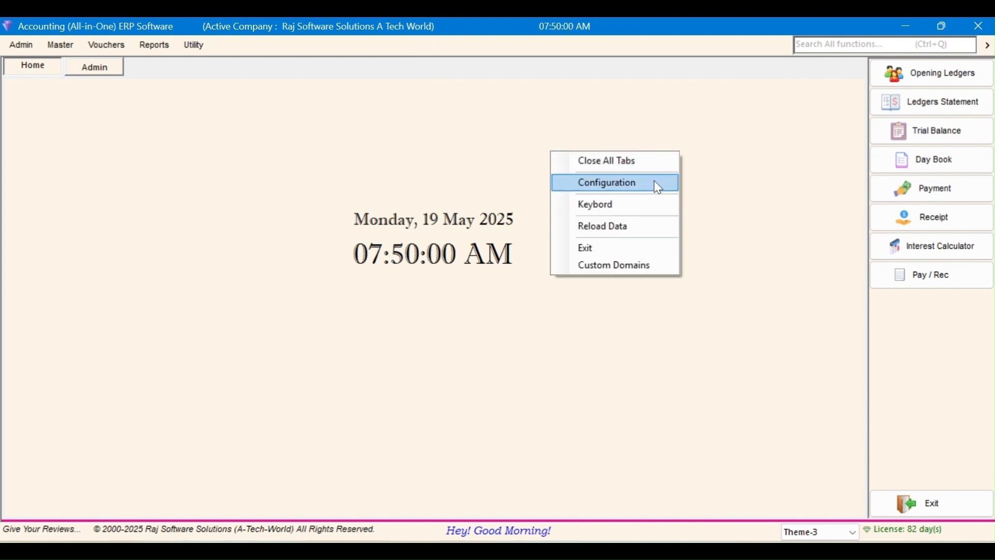
left_click(654, 226)
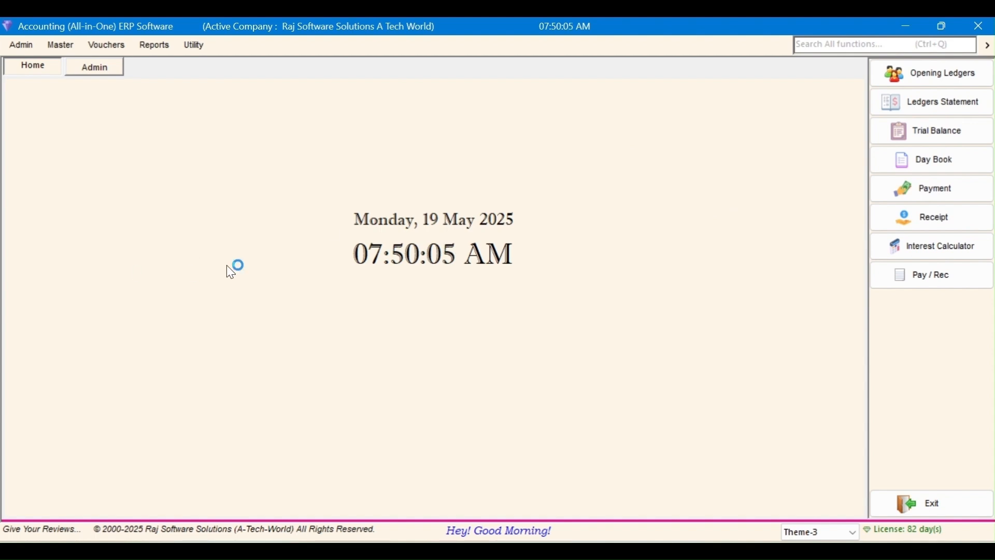
left_click(955, 167)
left_click(956, 137)
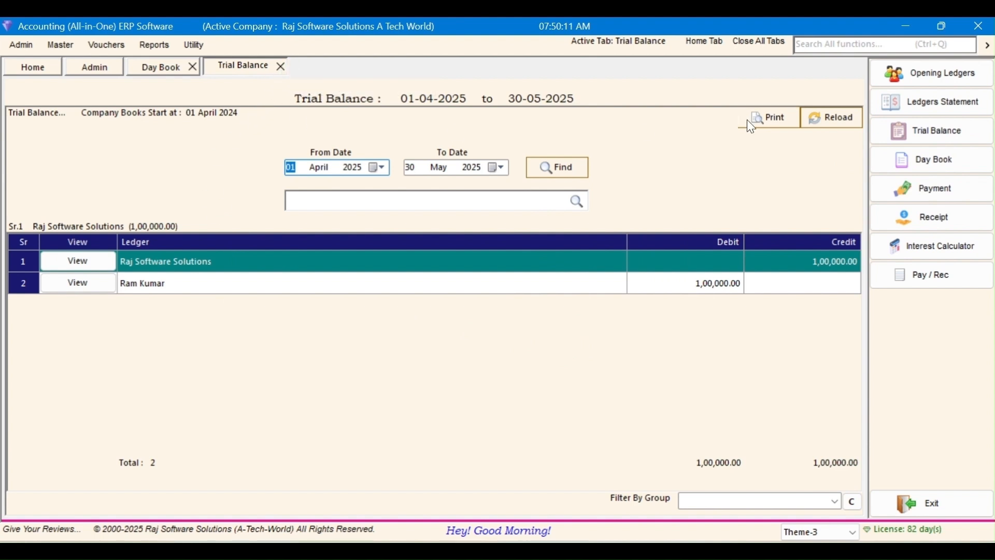
left_click(771, 44)
right_click(519, 127)
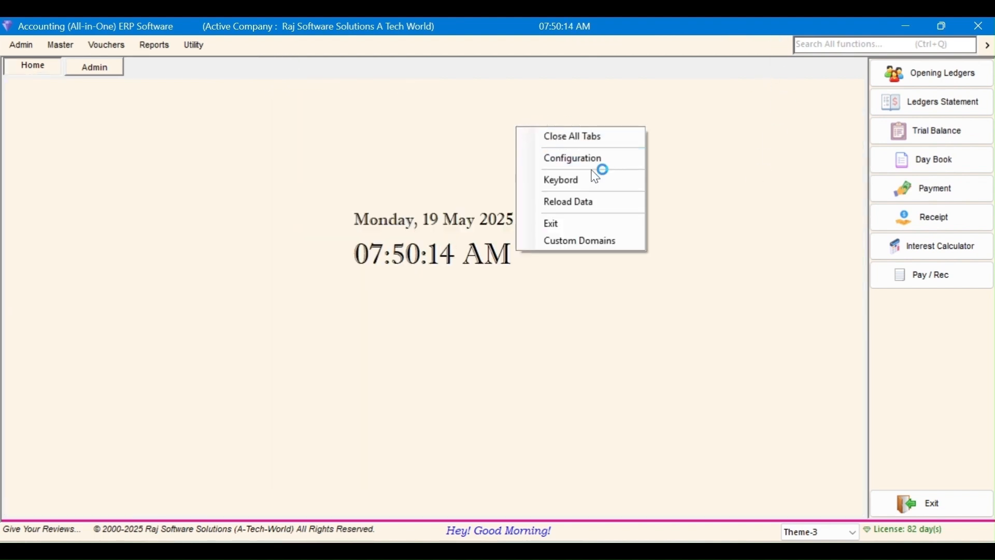
left_click(601, 204)
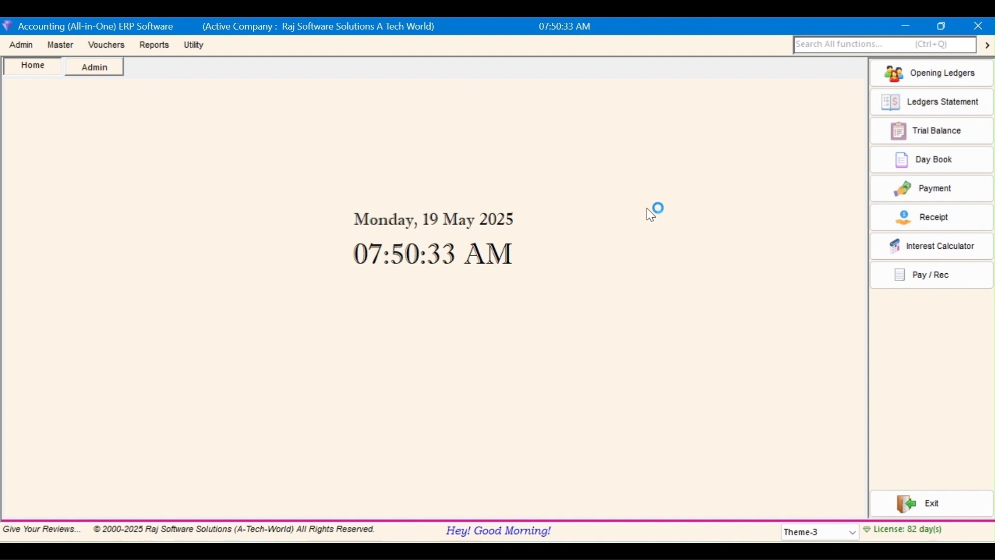
right_click(624, 159)
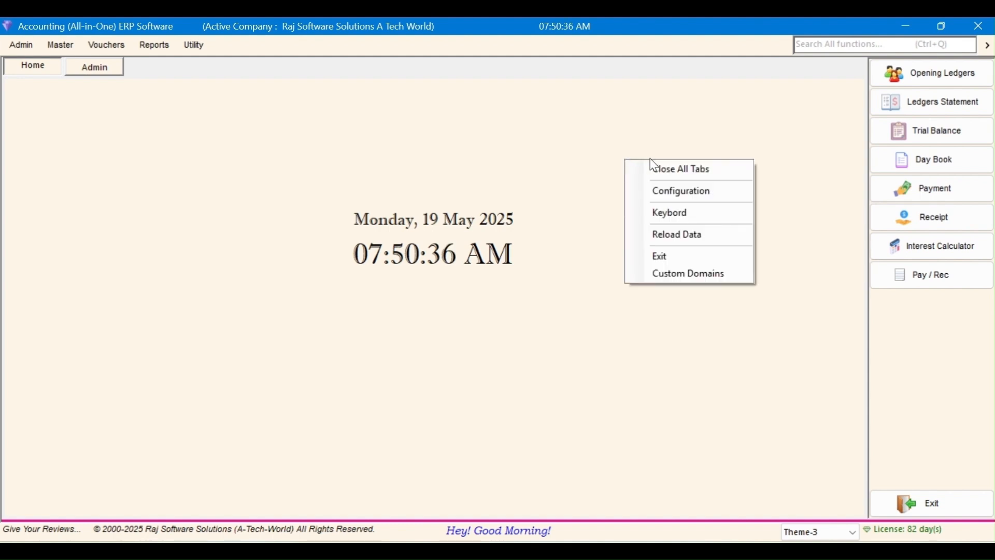
left_click(689, 237)
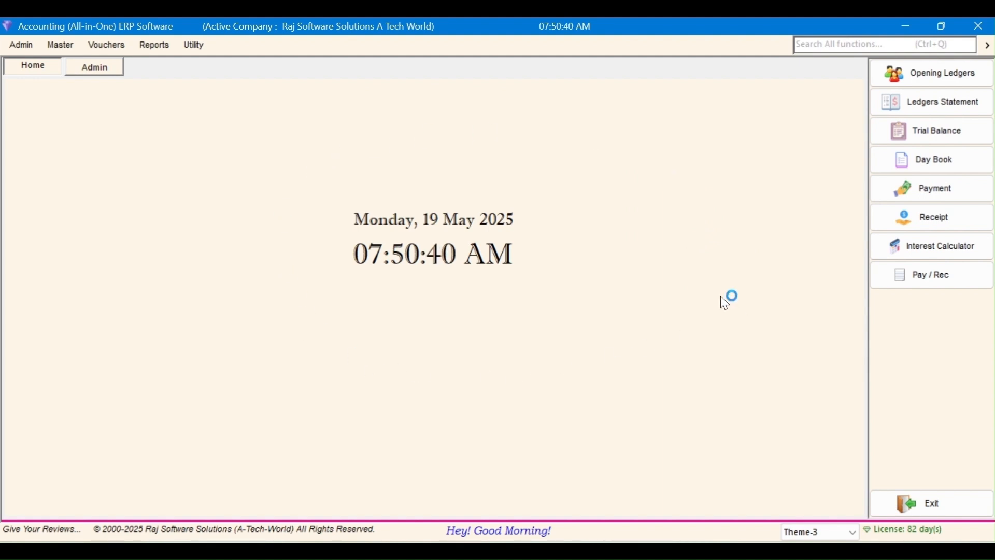
left_click(953, 160)
left_click(934, 132)
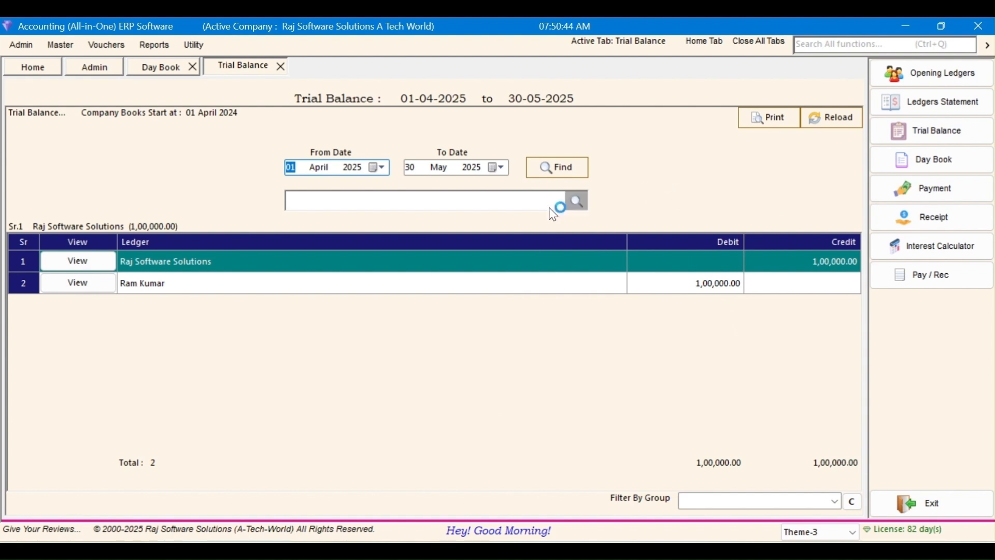
left_click(840, 123)
left_click(280, 66)
left_click(193, 67)
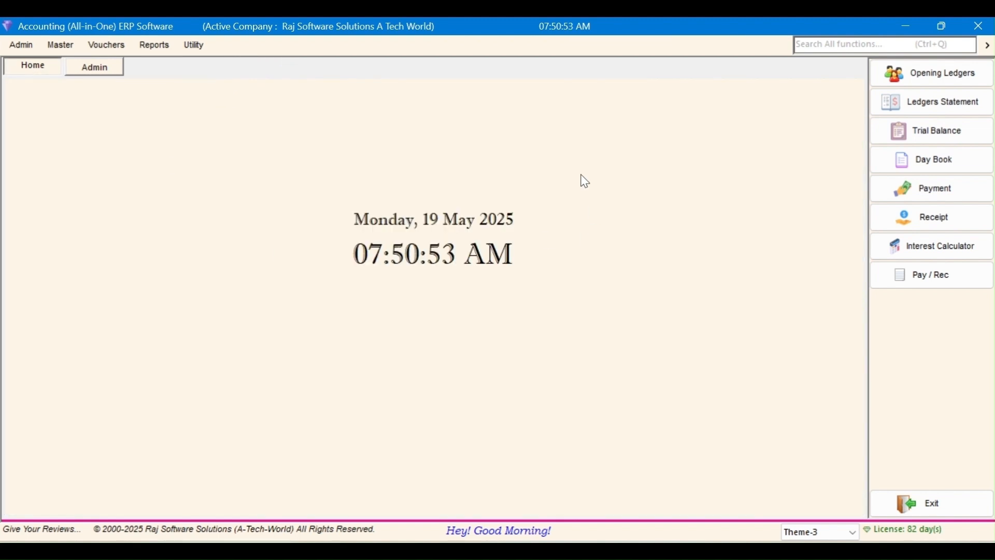
right_click(580, 153)
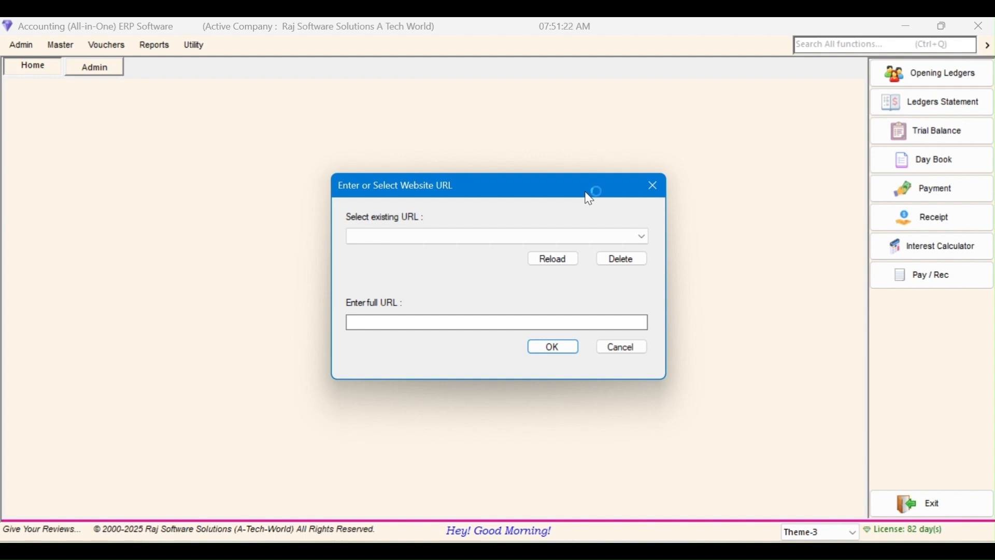
Step: Choose the saved rajsoftwaresolutions.com/home link and open it in the browser
left_click(620, 244)
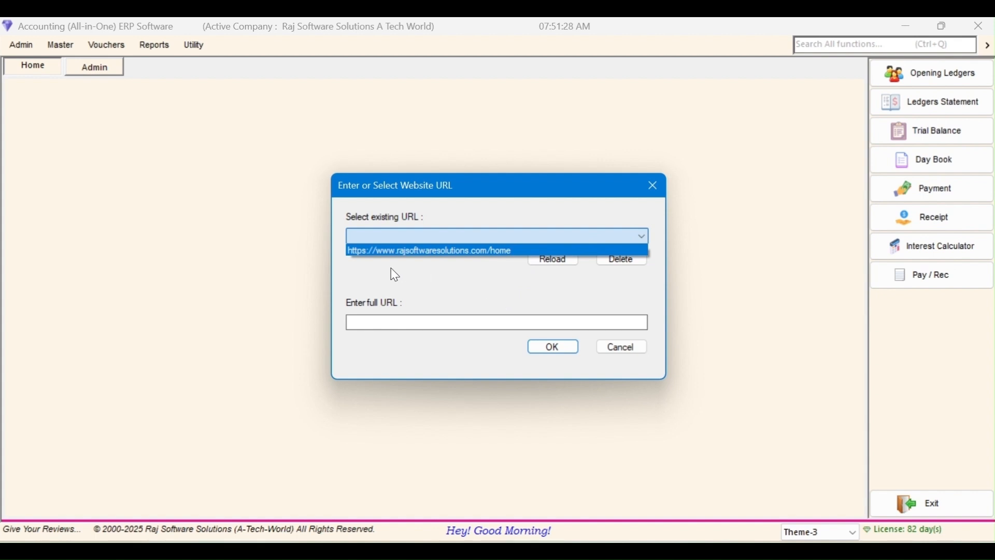
left_click(458, 251)
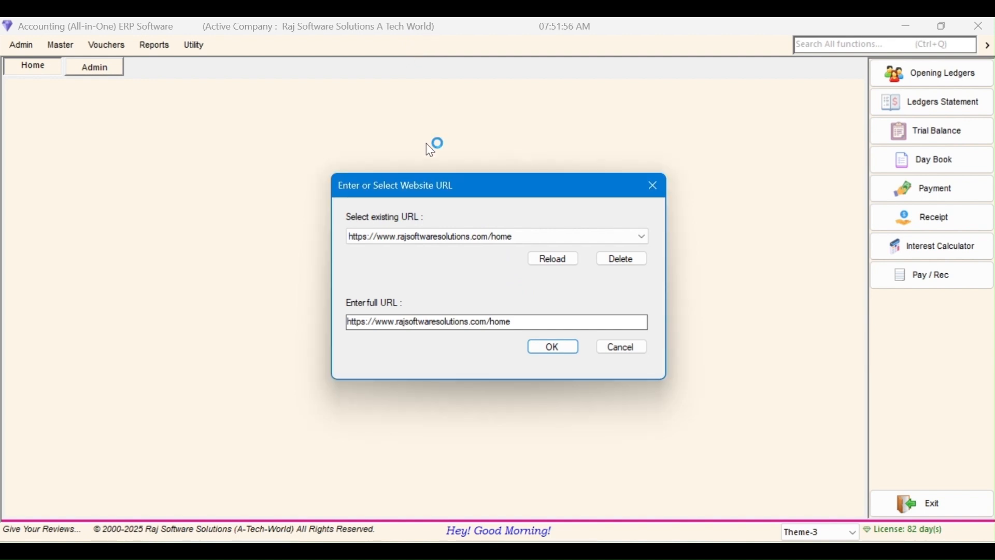
left_click(574, 347)
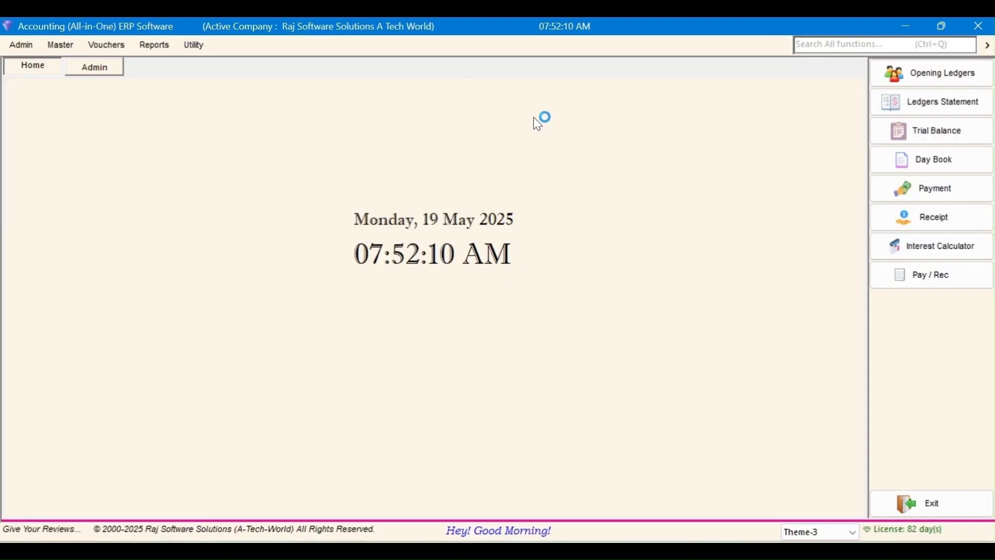
Step: Reopen the Custom Domains link dialog, then switch to the browser showing the YouTube channel
right_click(538, 119)
left_click(599, 233)
left_click(606, 239)
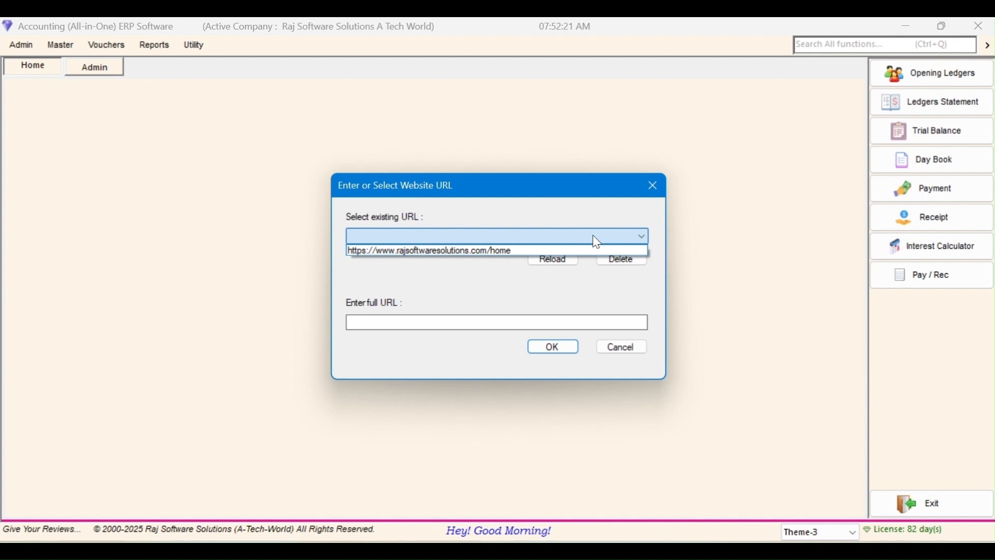
left_click(572, 207)
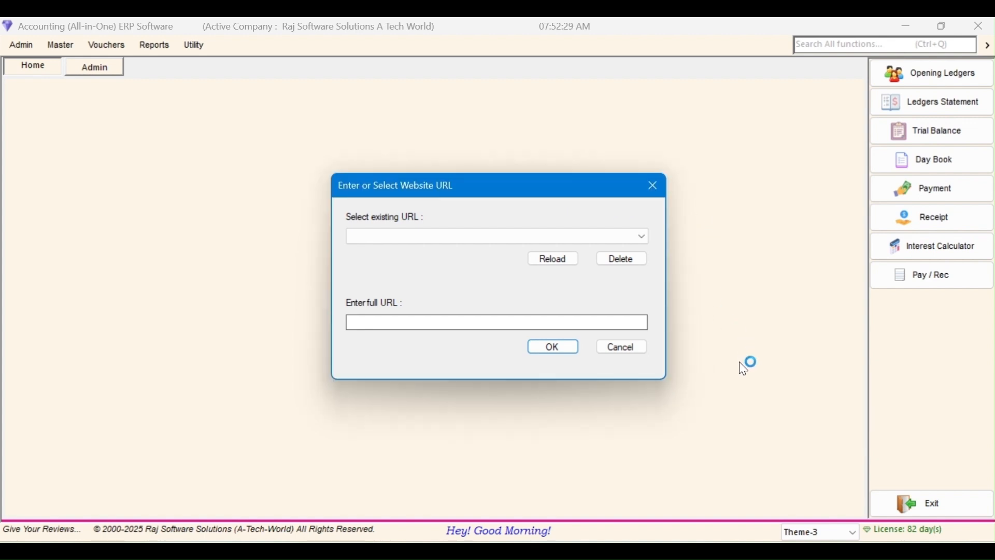
mouse_move(736, 544)
left_click(647, 468)
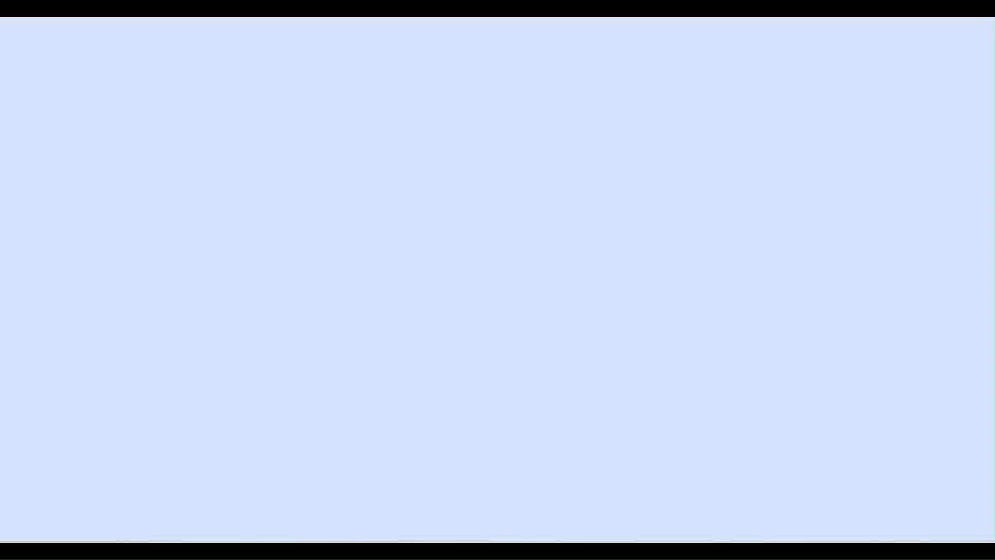
Step: Copy the full YouTube channel URL from the address bar and return to the ERP dialog
left_click(715, 67)
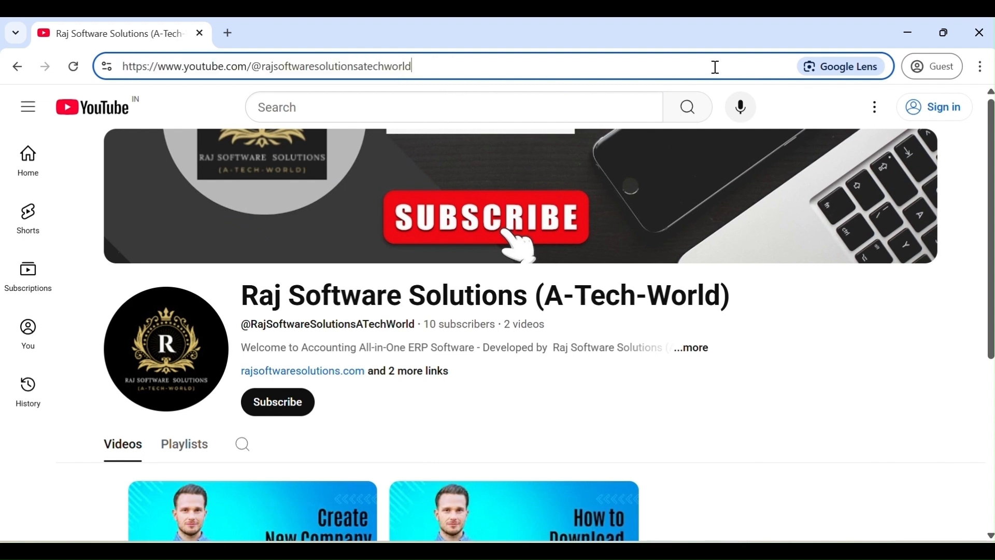
double_click(715, 67)
triple_click(692, 66)
key("ctrl+c")
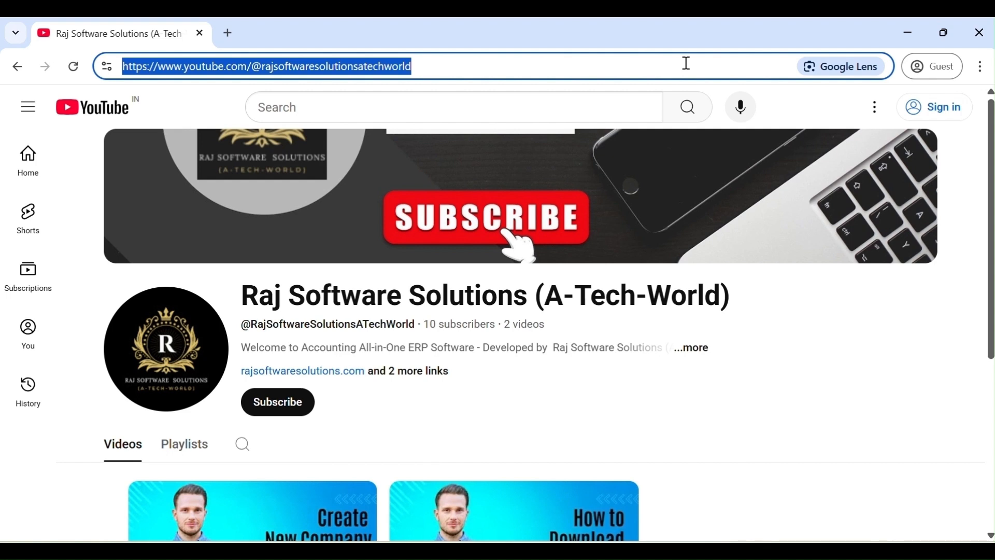
left_click(763, 345)
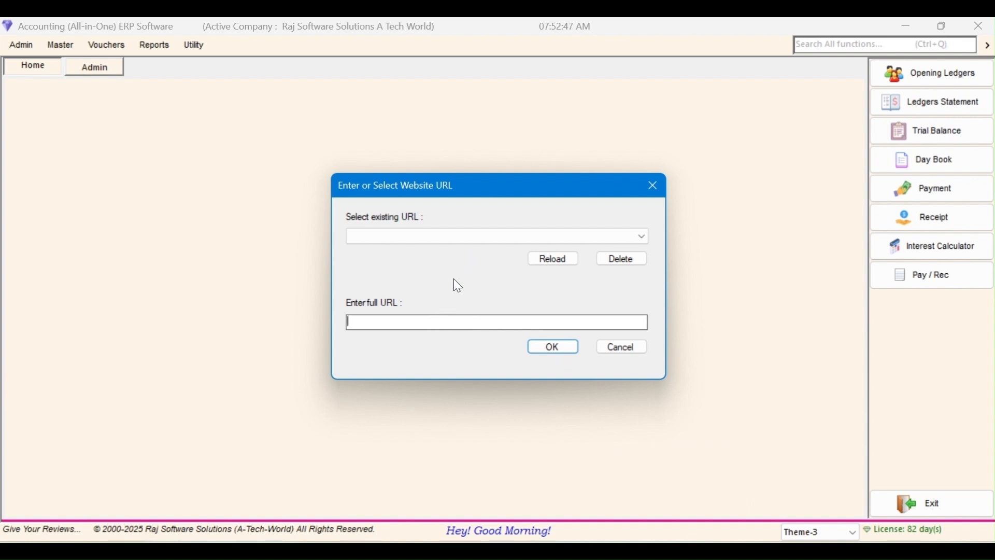
Step: Save the pasted YouTube channel address as a custom website link, then close the browser
key("ctrl+v")
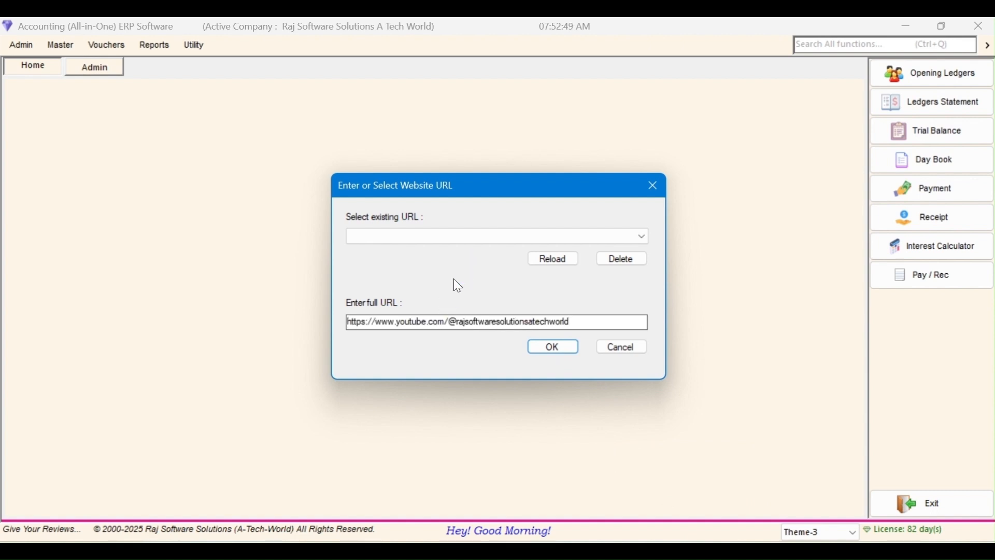
left_click(563, 346)
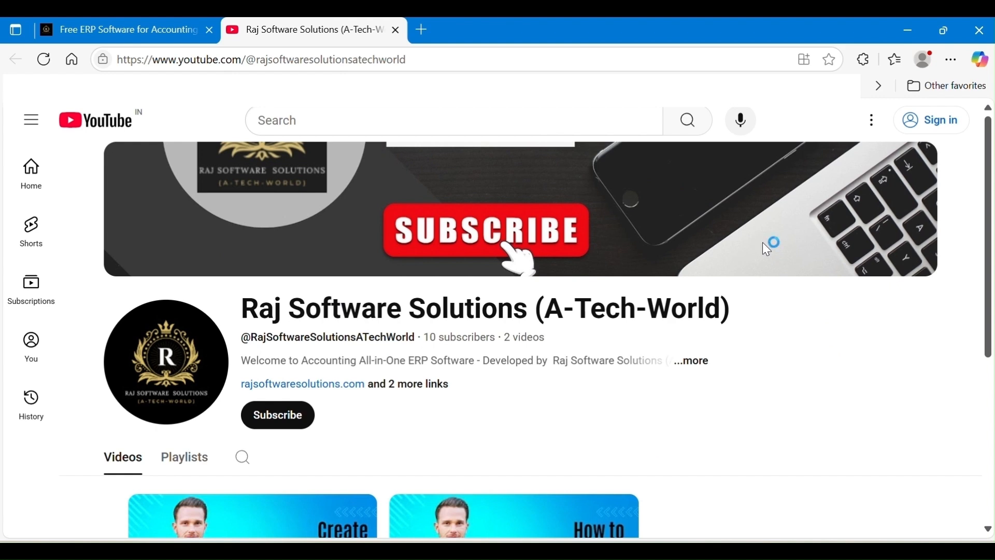
left_click(988, 33)
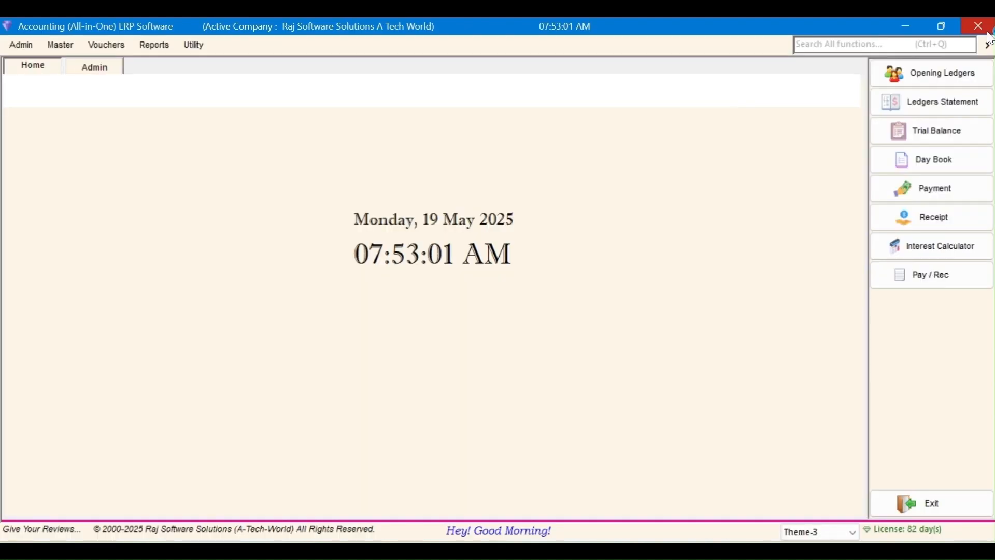
Step: Reopen the custom website link dialog and pick the saved YouTube channel link
right_click(564, 198)
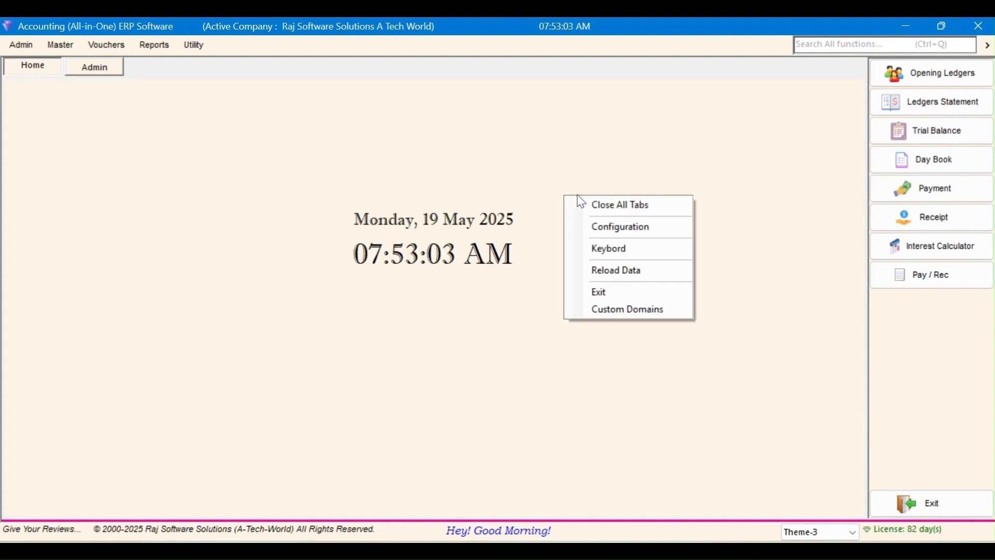
left_click(659, 313)
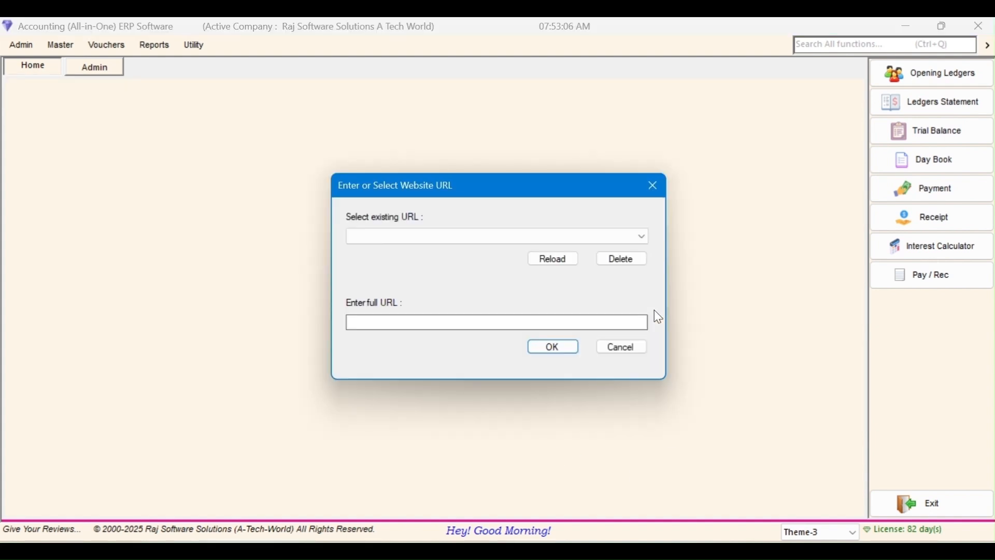
left_click(644, 238)
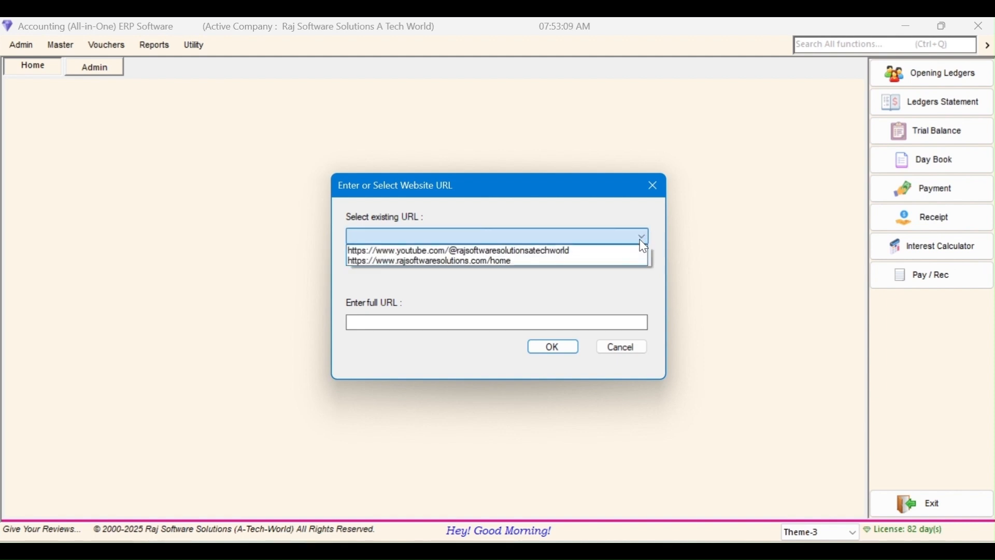
left_click(643, 251)
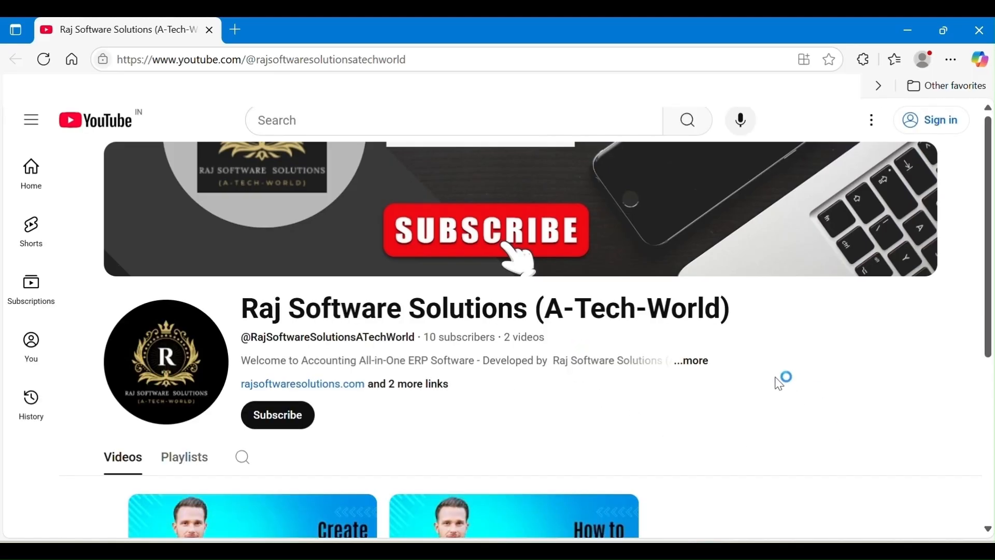
Step: Look over the two channel videos on creating a company and downloading the ERP, then close the browser
scroll(782, 383, "down", 5)
scroll(780, 382, "up", 1)
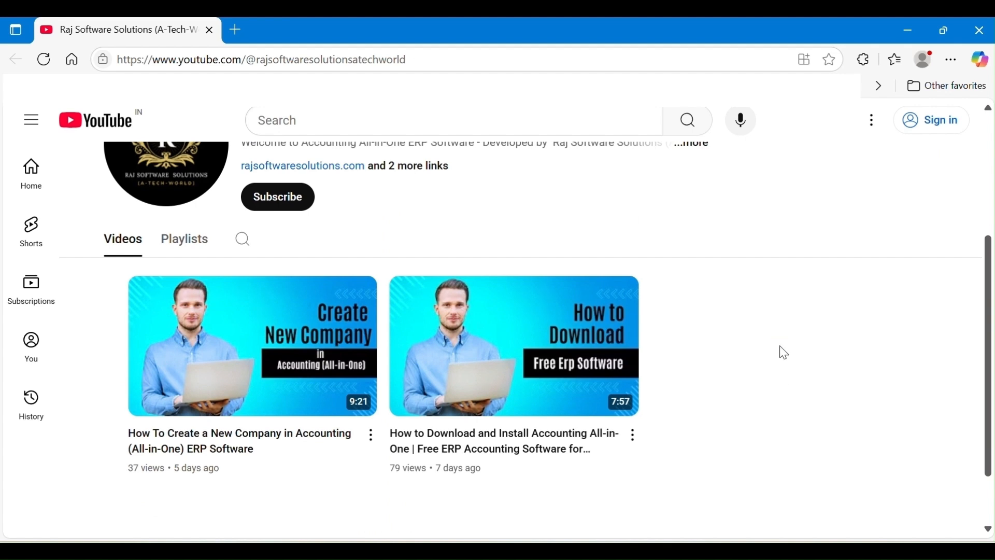
scroll(777, 347, "up", 1)
scroll(777, 350, "up", 2)
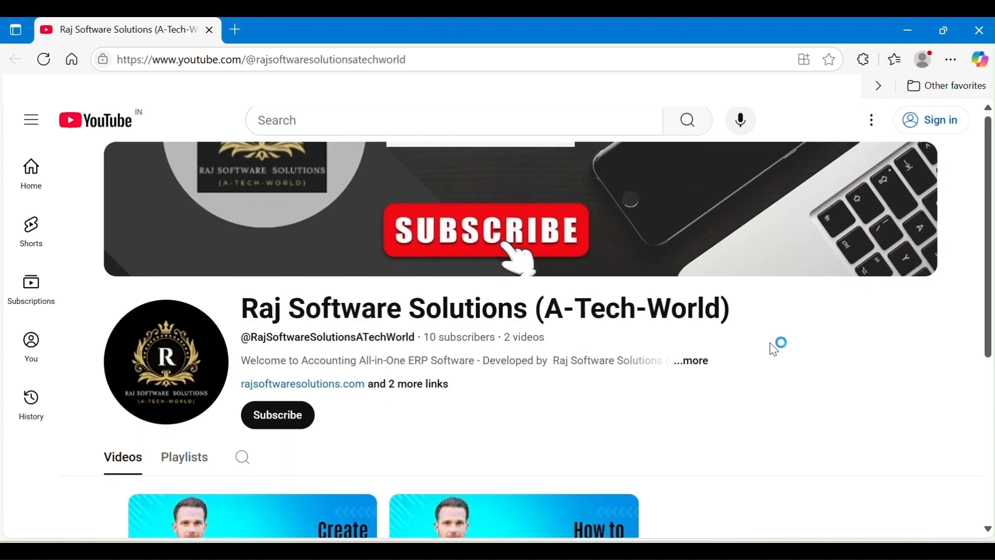
scroll(777, 352, "down", 2)
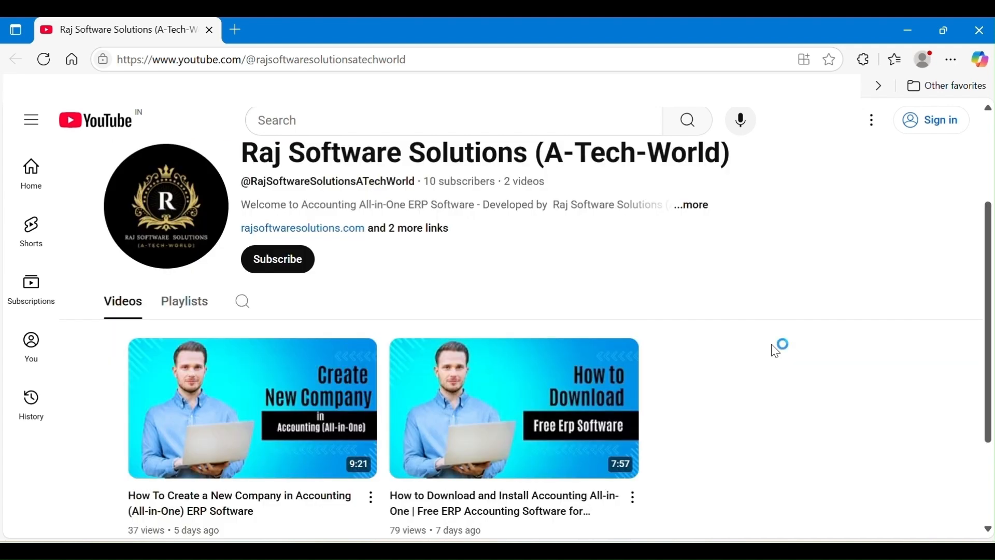
left_click(979, 32)
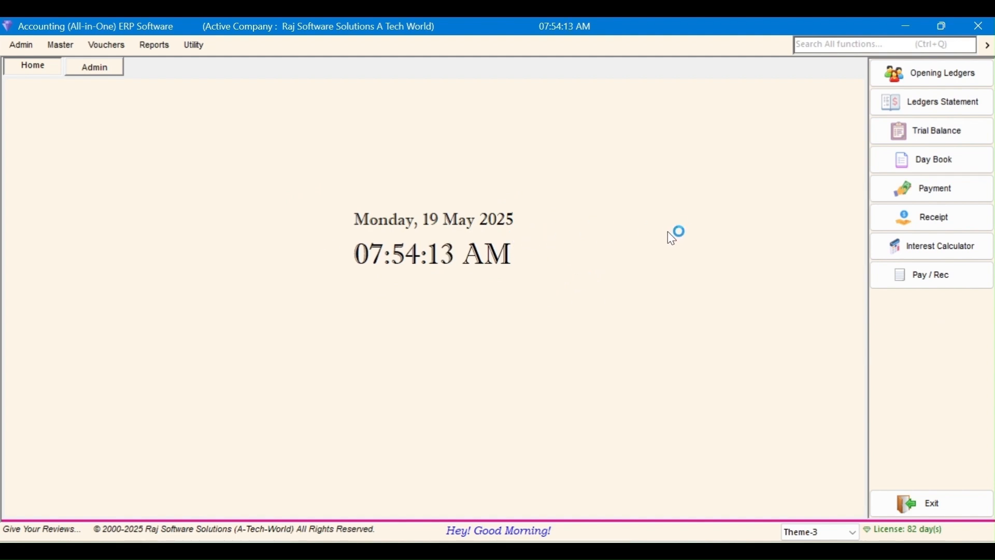
Step: Open the customer ledger's detail from All Ledgers Balance, covering 01-04-2025 to 30-05-2025
left_click(954, 99)
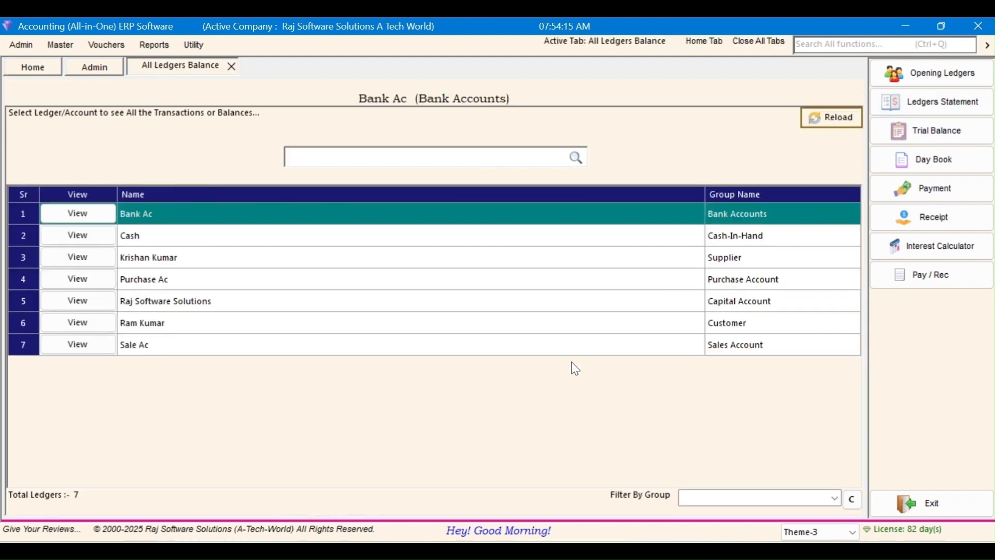
left_click(281, 303)
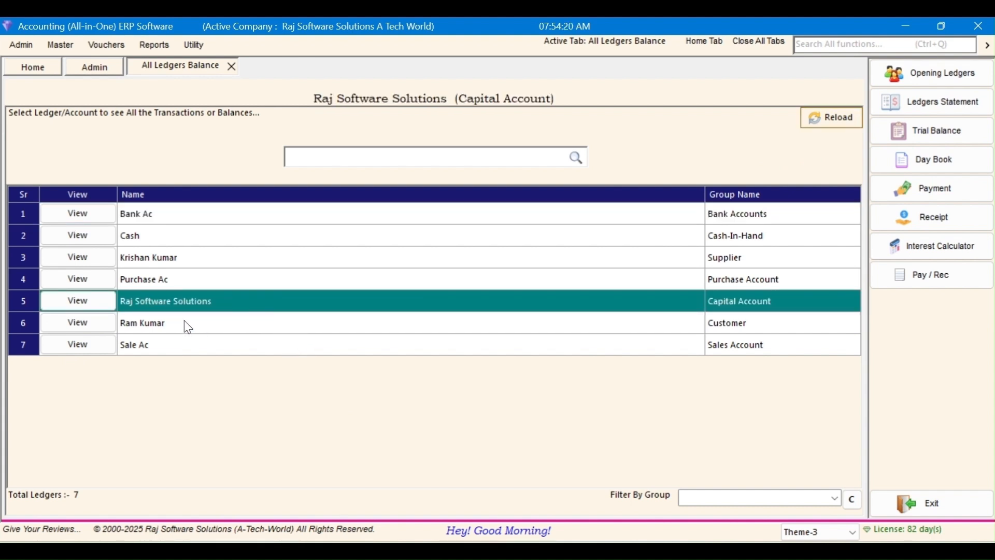
left_click(264, 321)
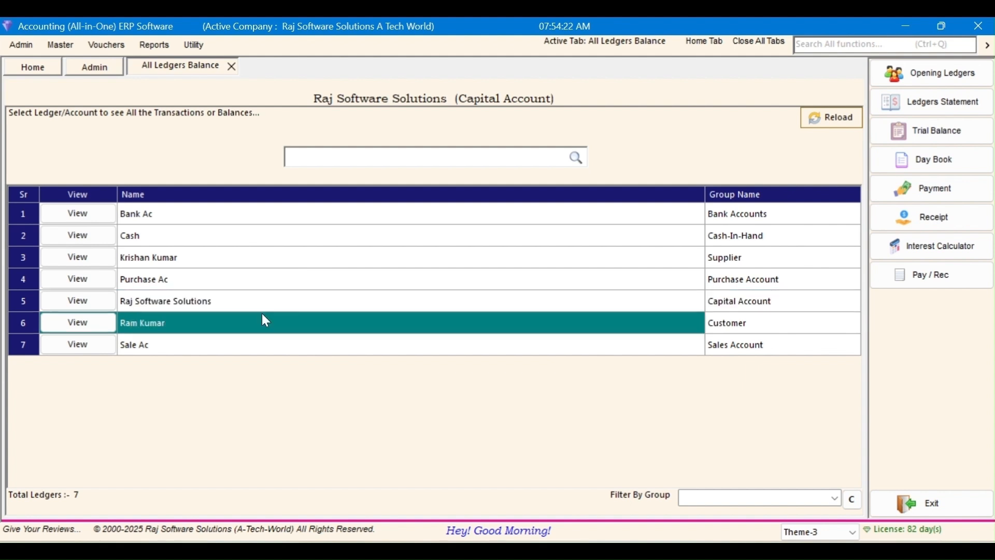
left_click(65, 328)
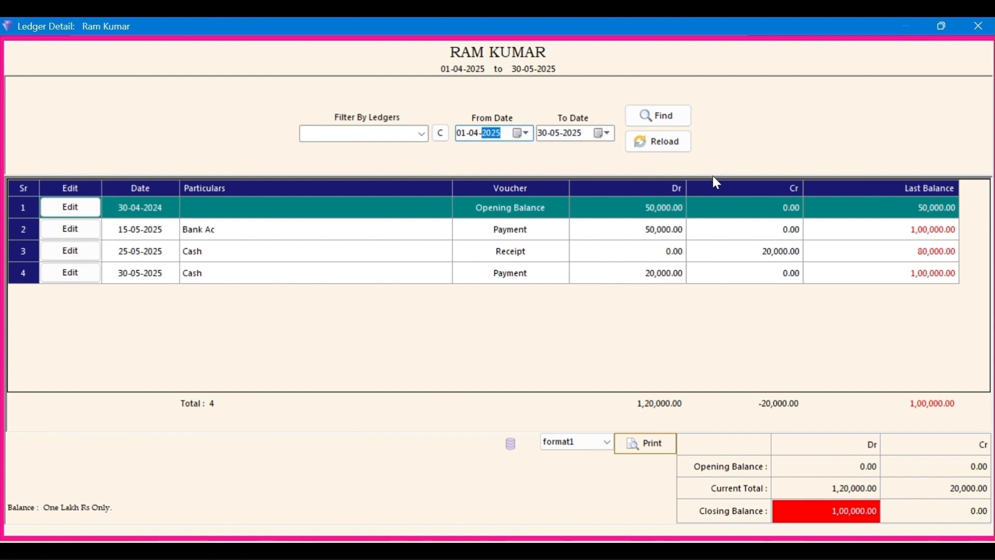
Step: Reload the customer ledger from 01-04-2024 and choose its Configration option
left_click(676, 122)
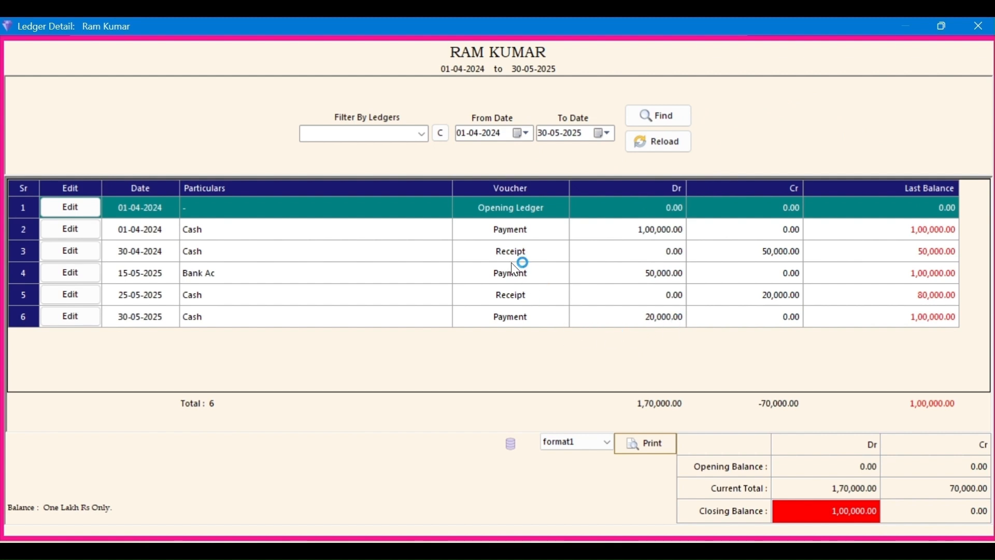
right_click(787, 120)
left_click(822, 136)
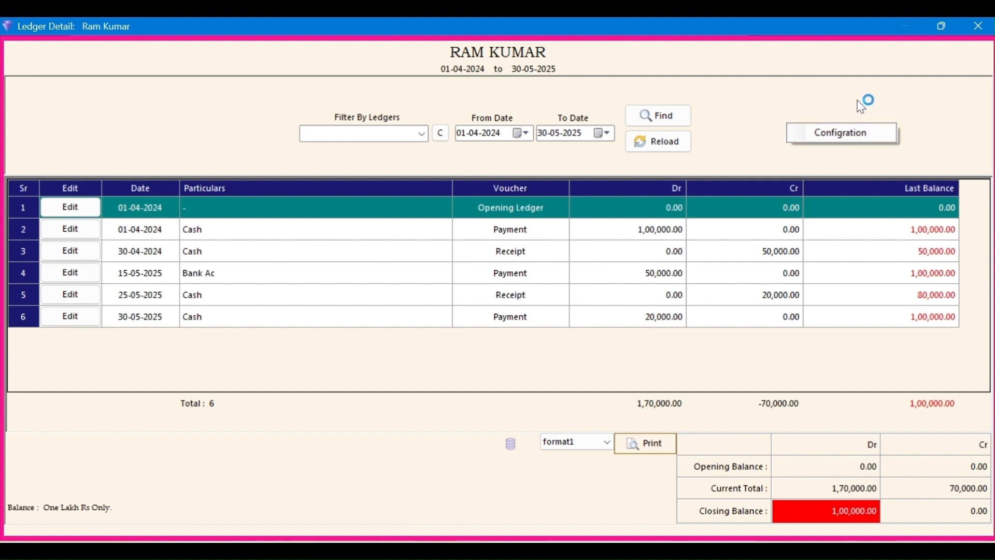
Step: Set the interest calculator and books starting date display options to Yes
left_click(855, 141)
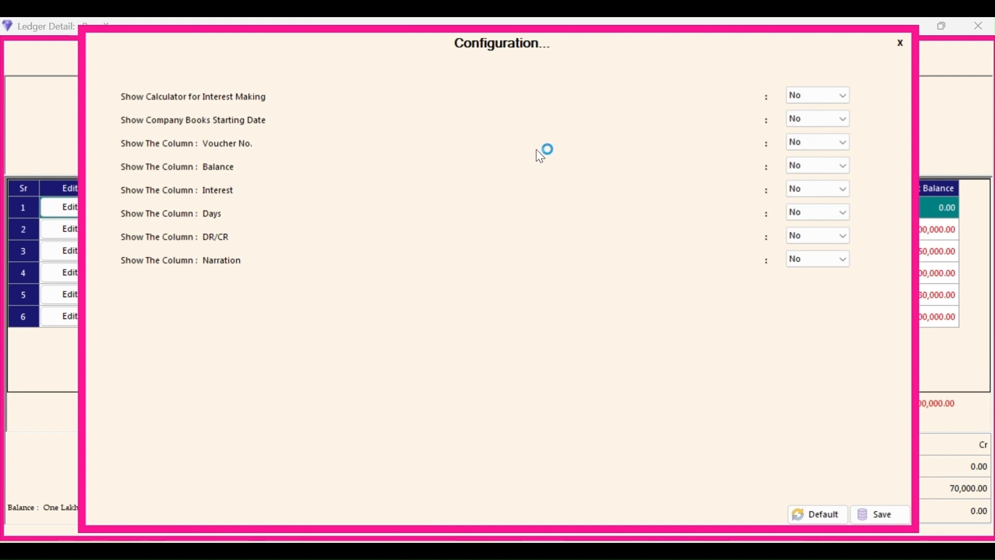
left_click(842, 96)
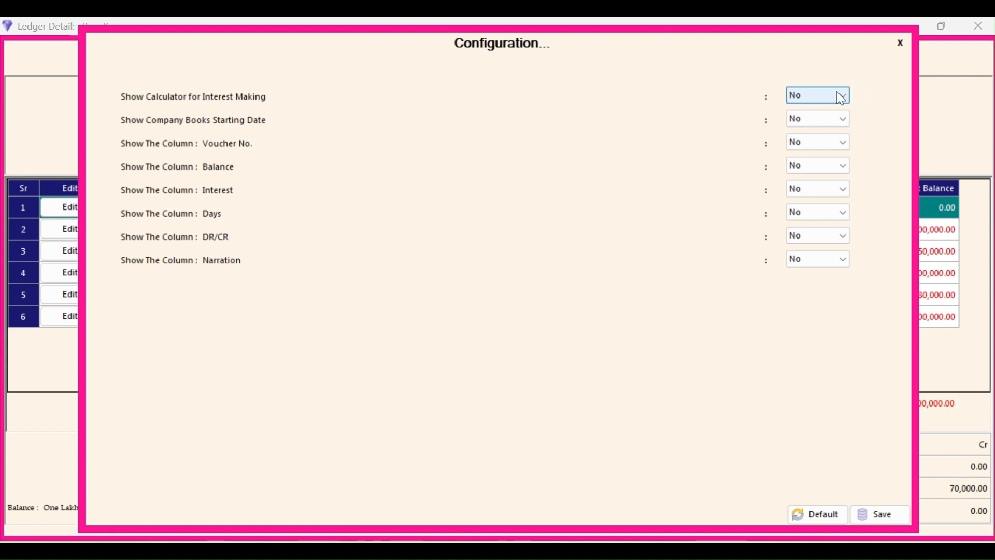
left_click(838, 95)
left_click(846, 108)
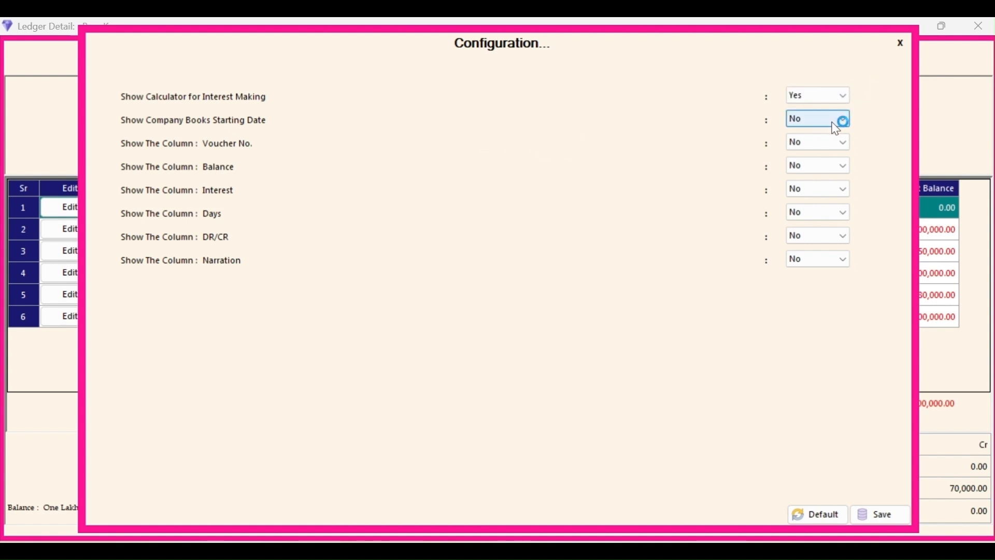
left_click(840, 120)
left_click(845, 142)
Step: Show the Voucher No., Balance, Interest, Days, DR/CR and Narration columns, then save
left_click(844, 143)
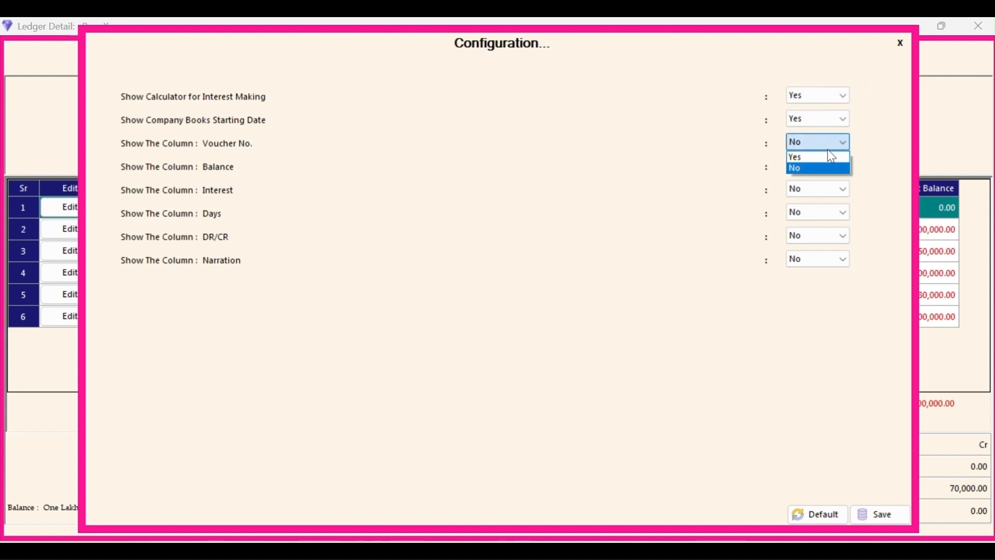
left_click(834, 157)
left_click(845, 166)
left_click(833, 180)
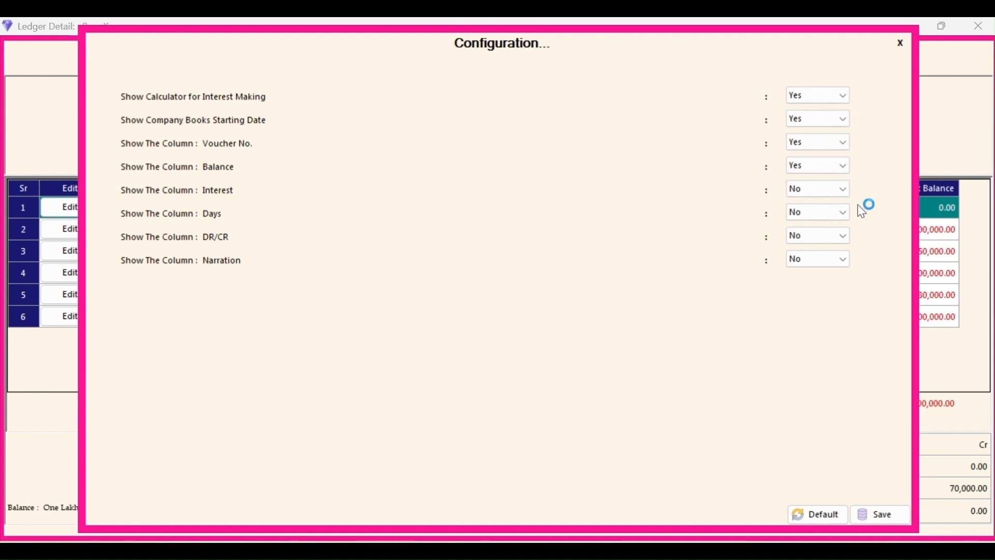
left_click(839, 188)
left_click(838, 205)
left_click(847, 209)
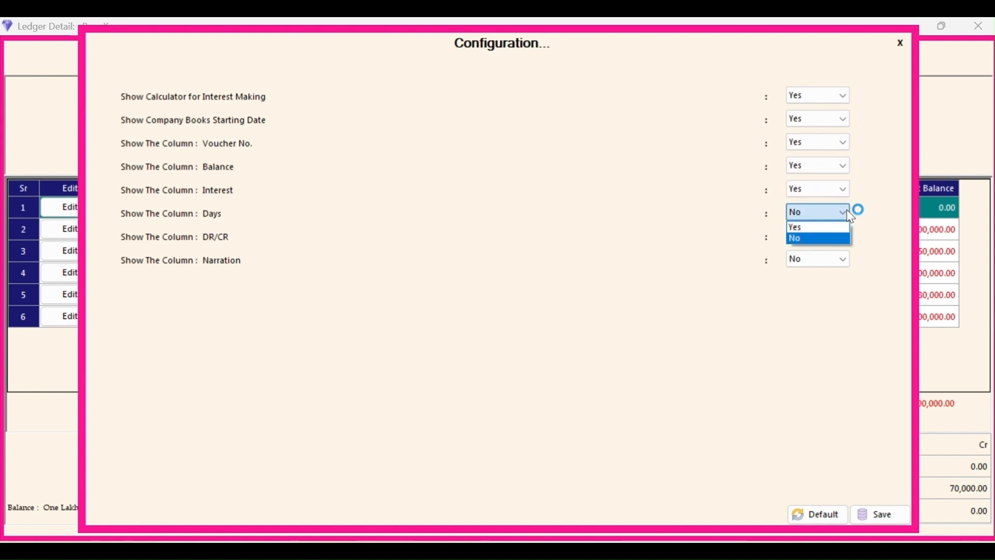
left_click(846, 236)
left_click(845, 238)
left_click(832, 250)
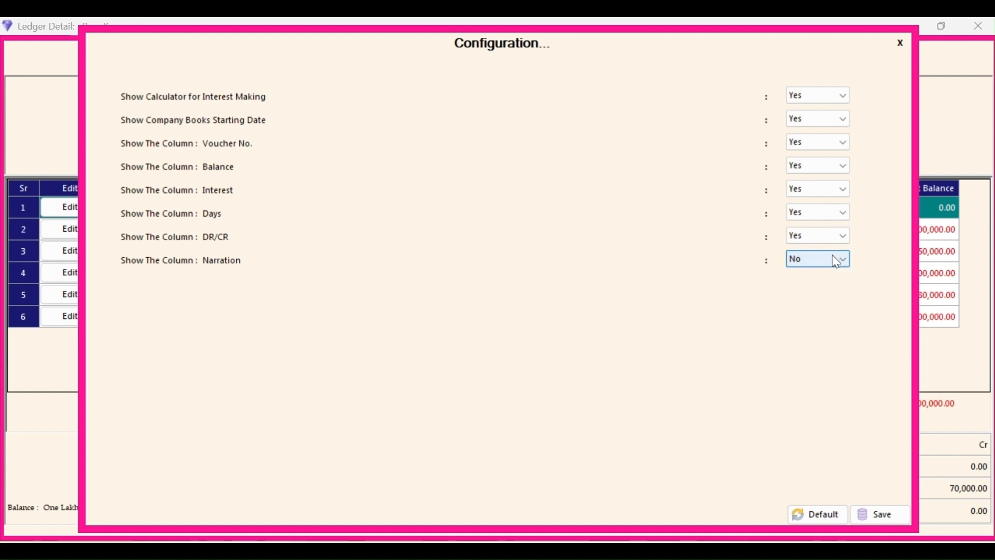
left_click(839, 261)
left_click(832, 273)
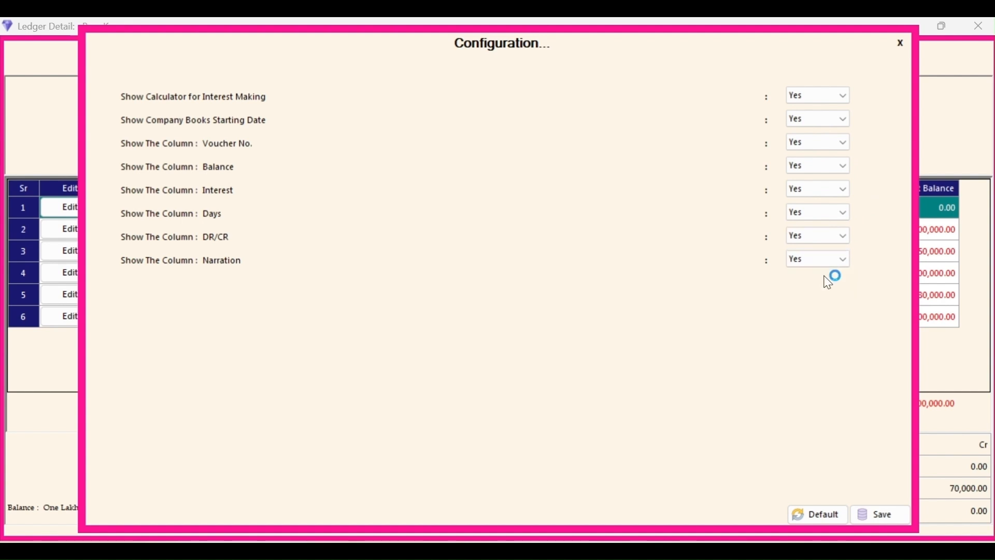
left_click(894, 514)
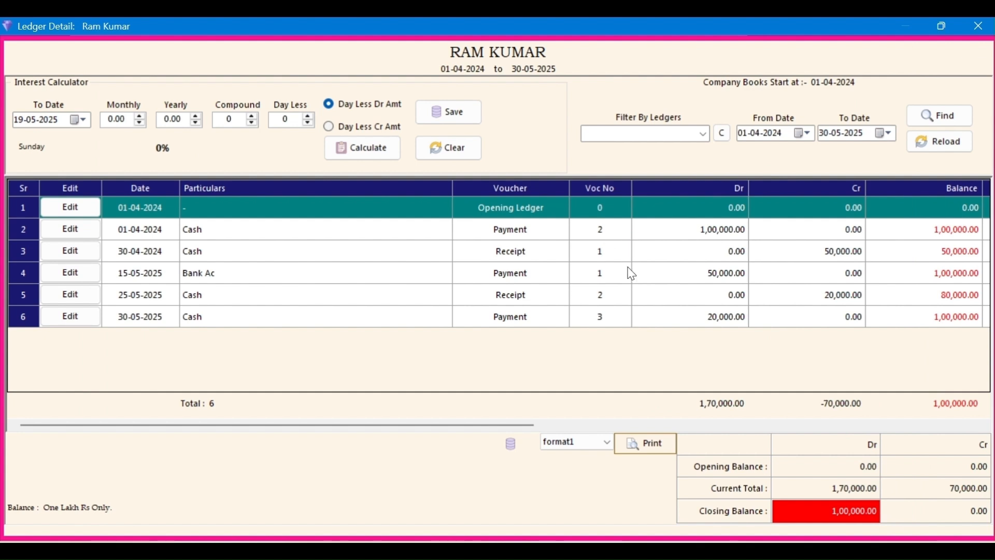
Step: Scroll across the ledger grid to check the new columns, then close Ledger Detail
left_click_drag(373, 425, 571, 424)
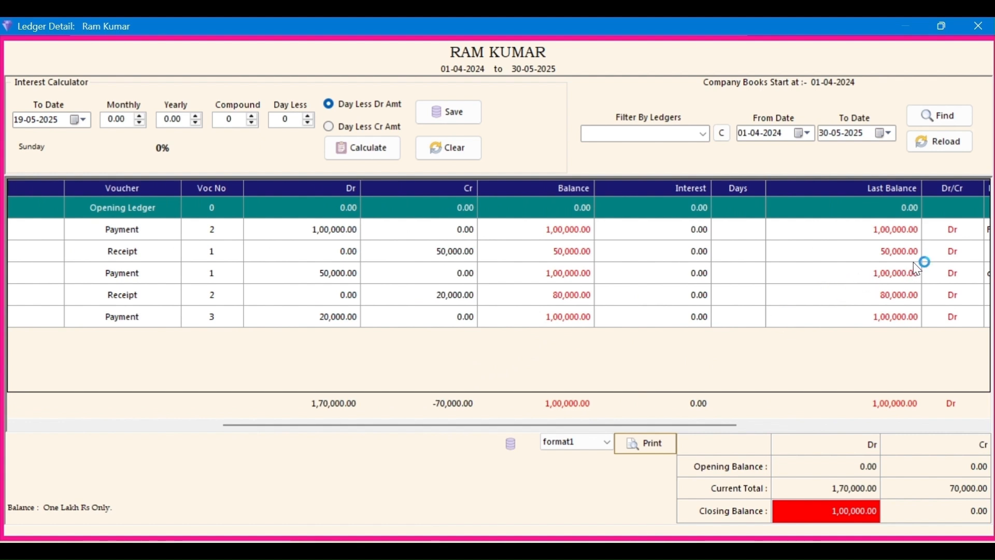
left_click_drag(368, 425, 111, 425)
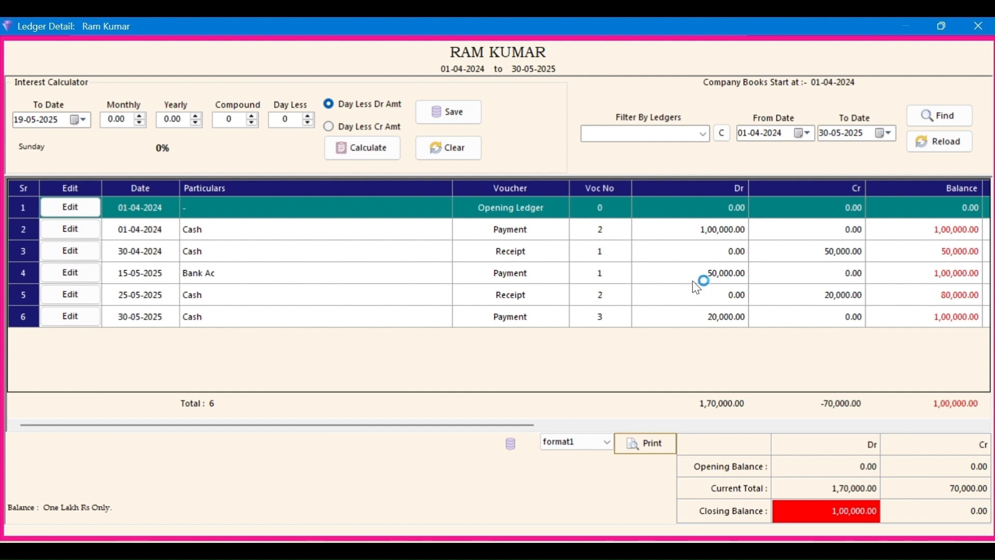
left_click(980, 27)
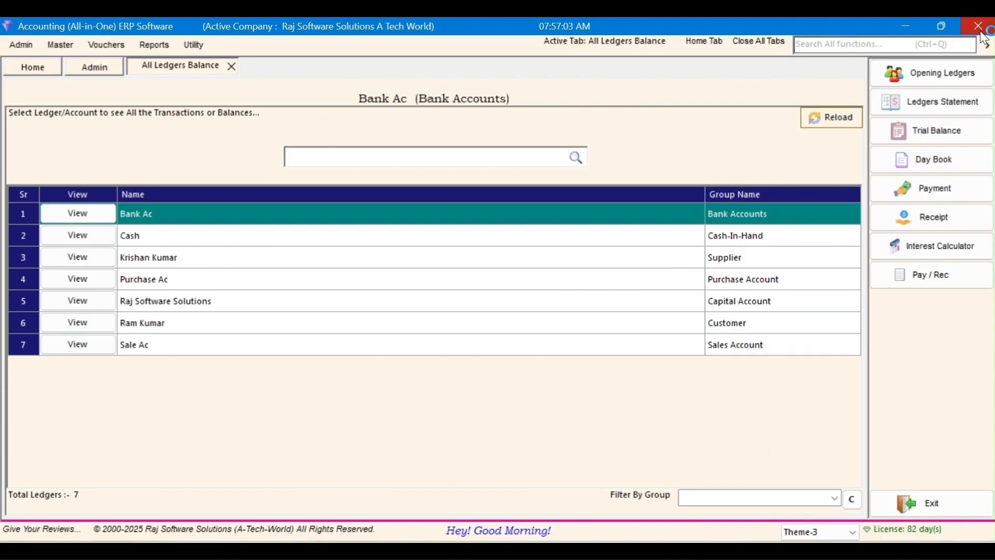
Step: Close the All Ledgers Balance list and open the rajsoftwaresolutions.com Contact Us page
left_click(231, 67)
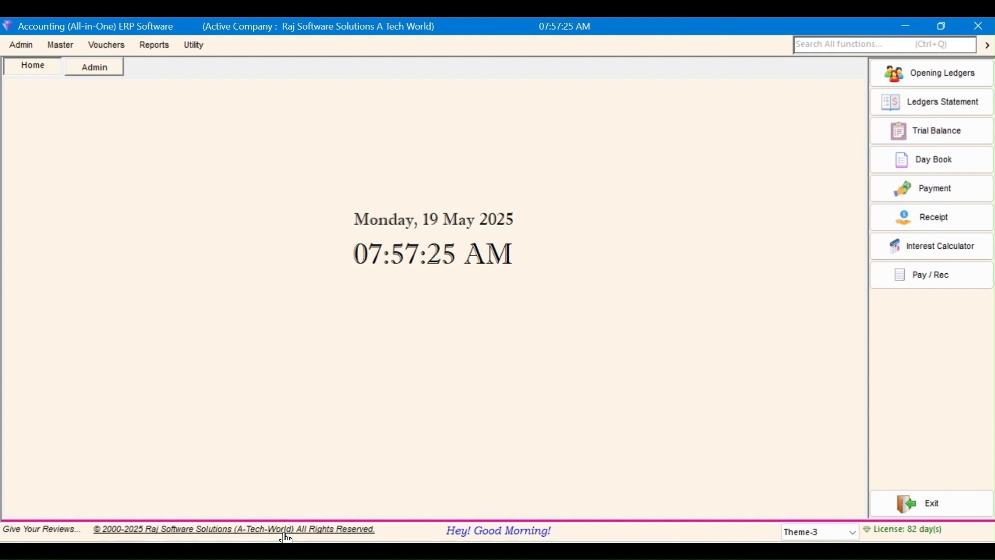
left_click(216, 534)
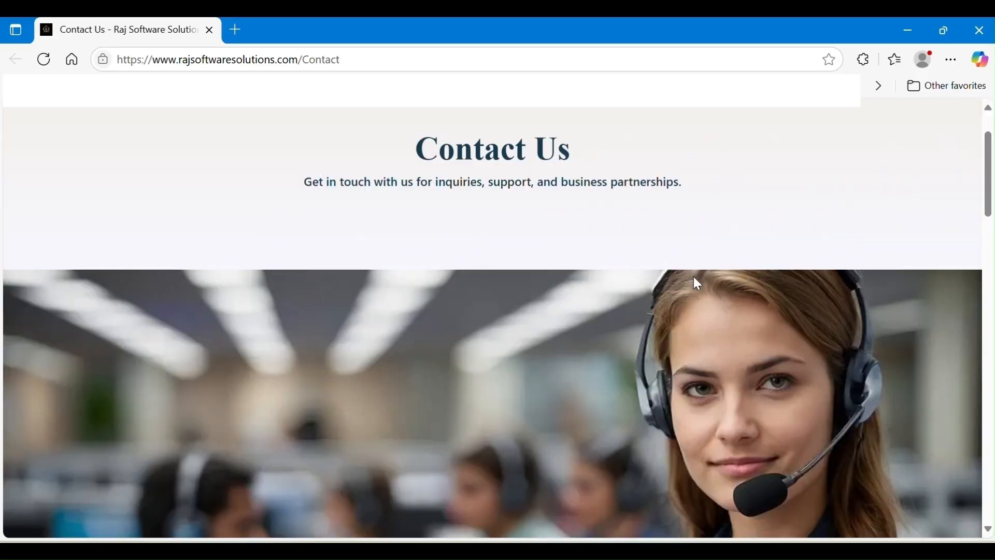
Step: Review the Contact page's form and footer details, then close the browser
scroll(697, 284, "down", 10)
scroll(700, 284, "down", 2)
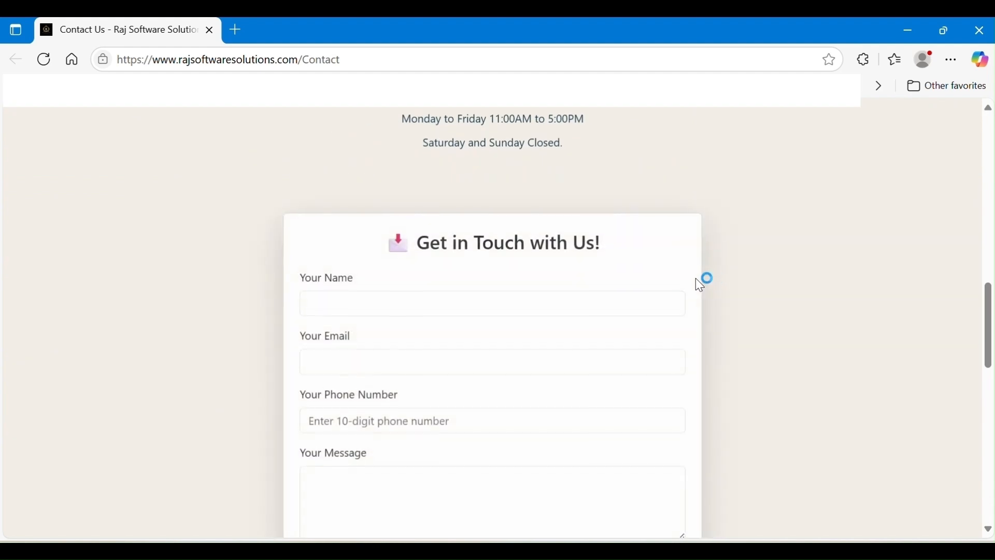
scroll(772, 281, "up", 2)
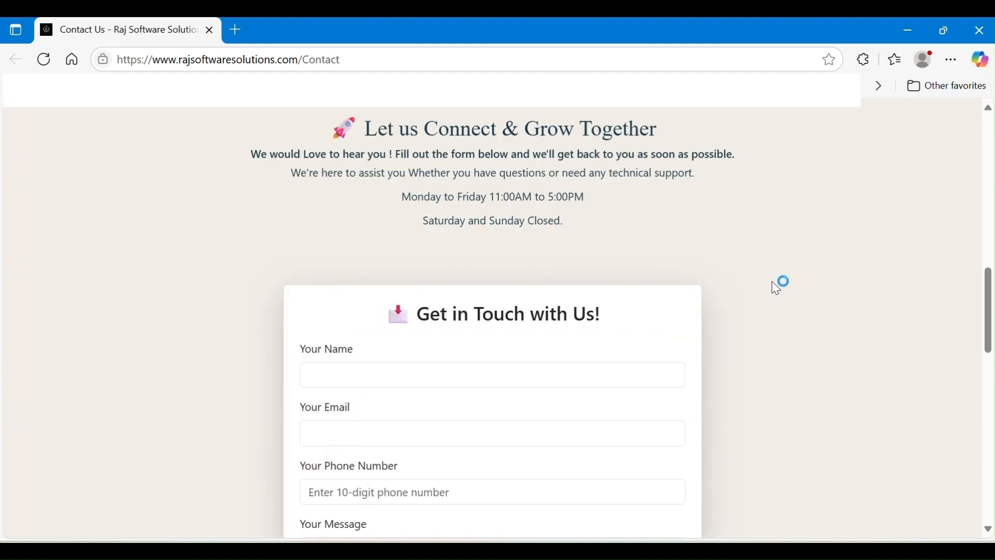
scroll(771, 282, "down", 3)
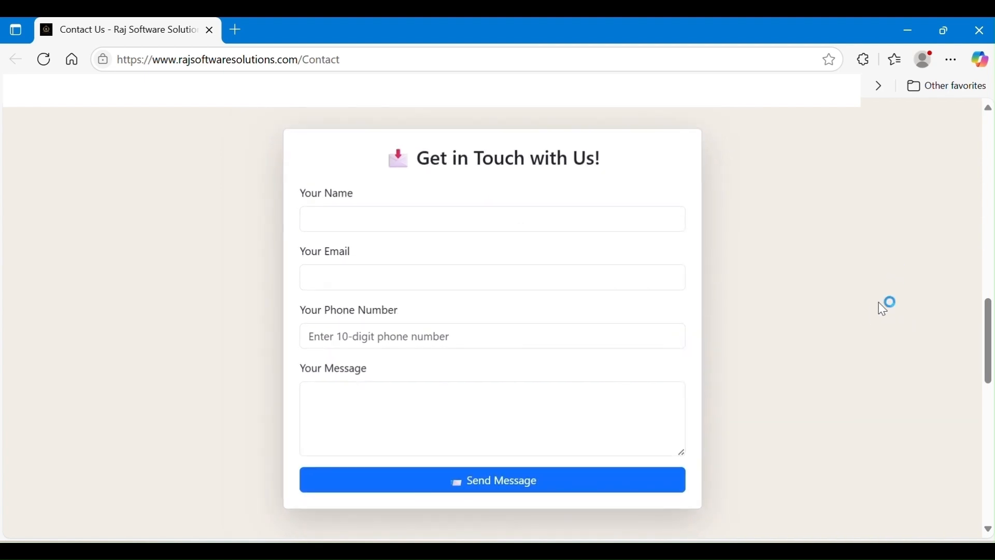
scroll(878, 327, "down", 3)
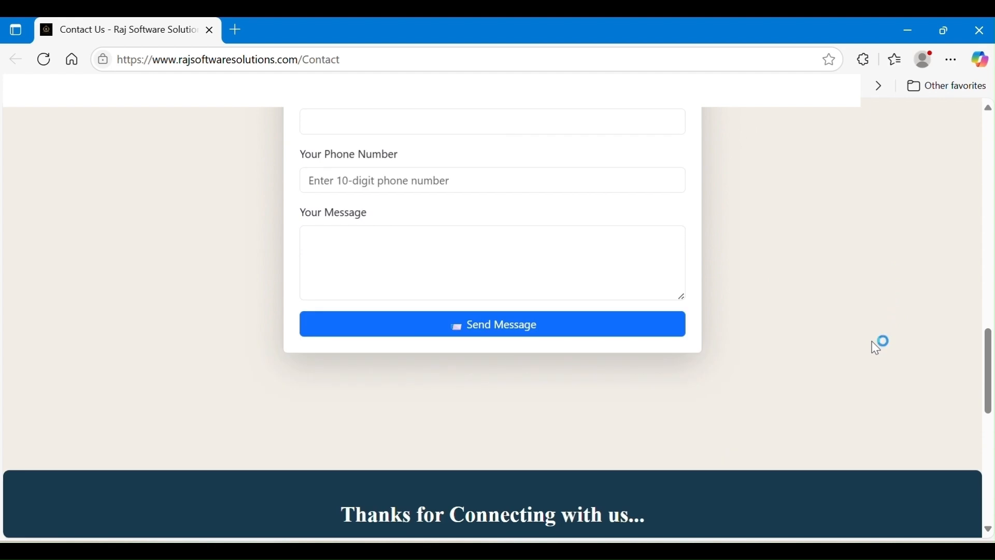
scroll(871, 341, "down", 2)
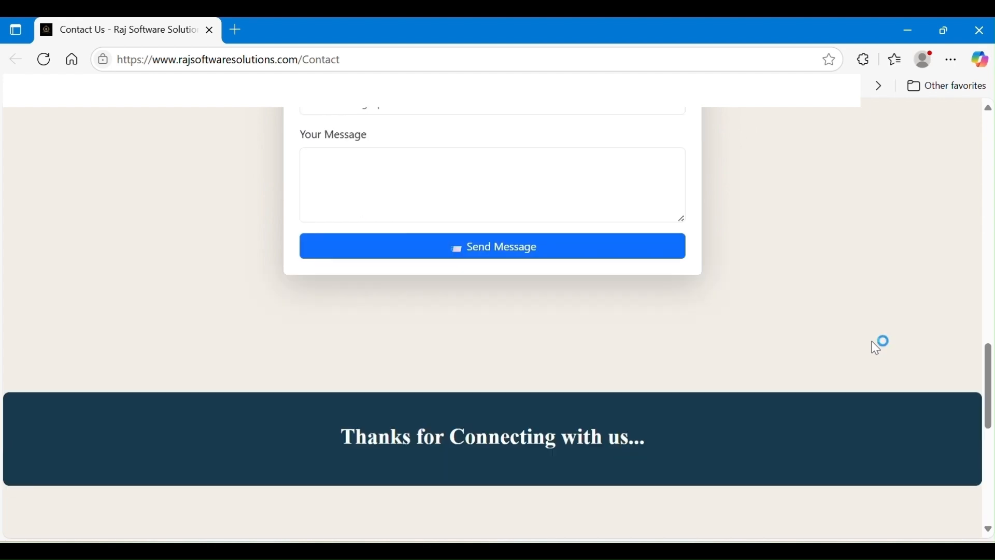
scroll(875, 346, "down", 9)
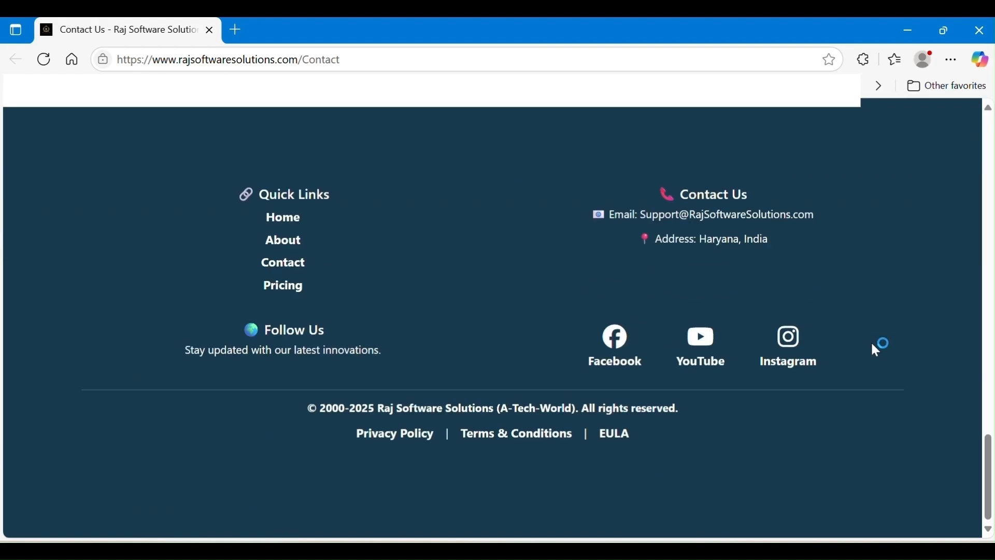
scroll(885, 270, "up", 10)
left_click(981, 30)
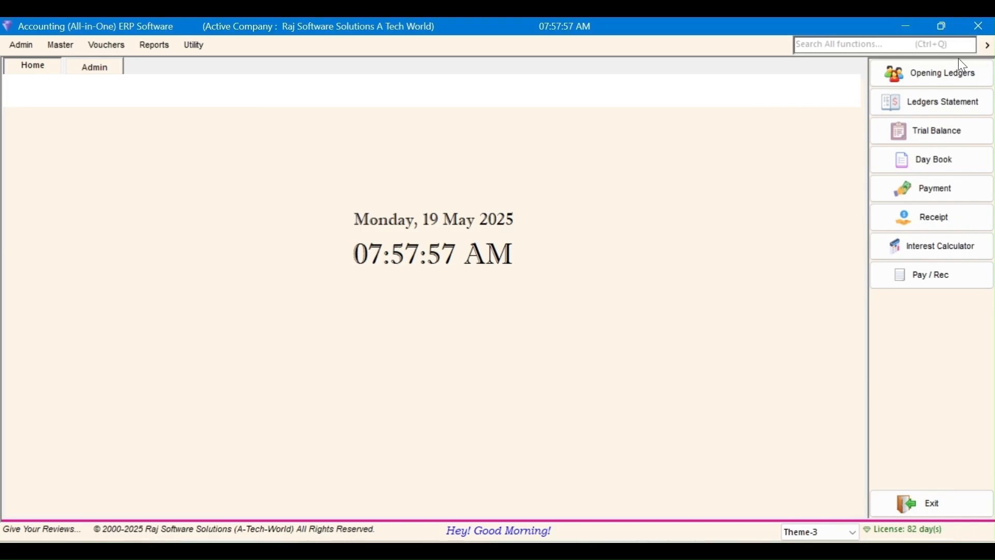
left_click(179, 534)
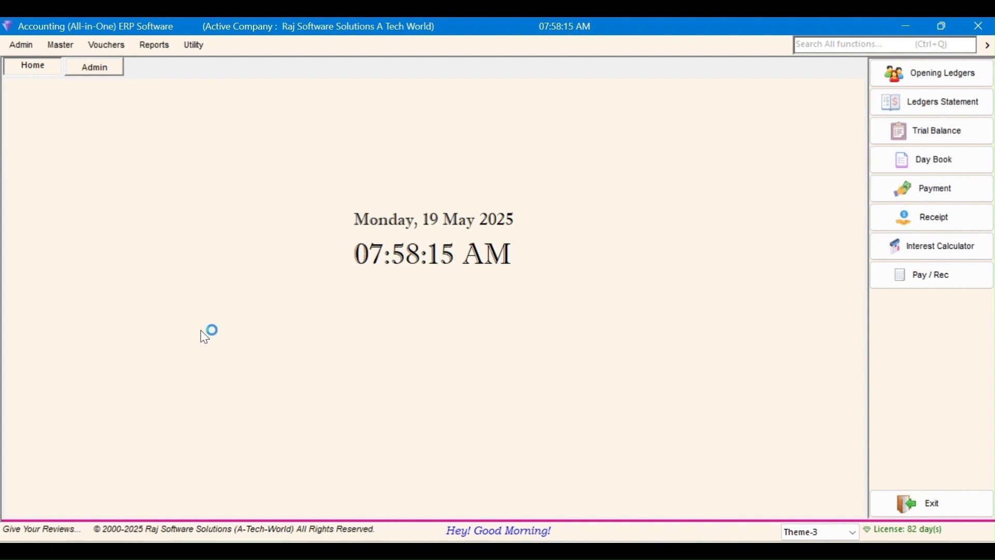
left_click(44, 530)
left_click(415, 193)
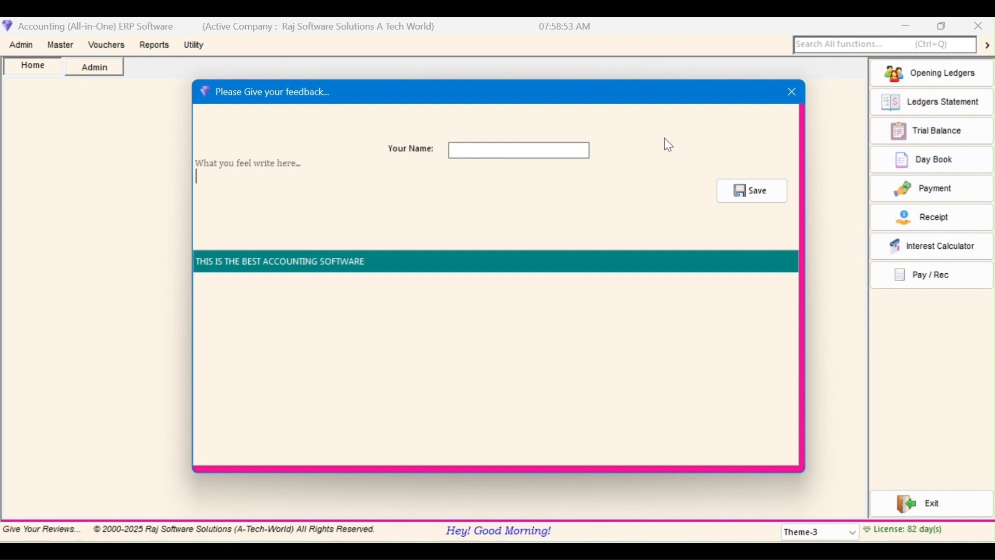
left_click(792, 94)
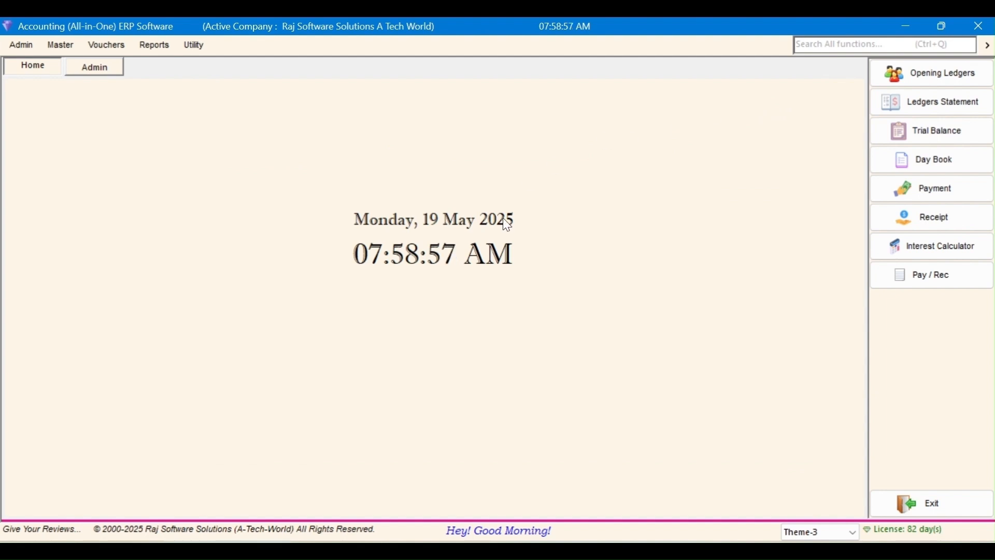